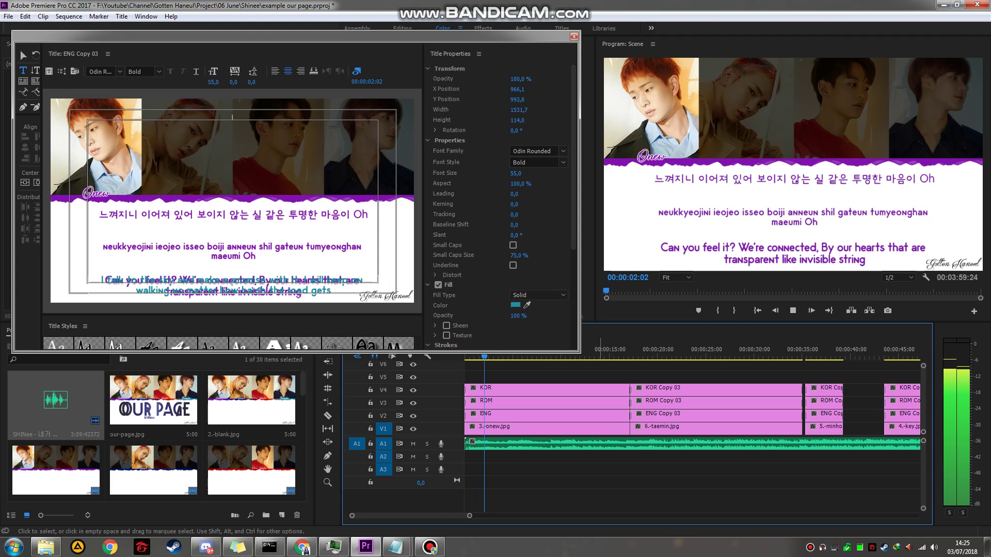
Stop playback, then close the title editor window and the Readme_First.txt note
key(space)
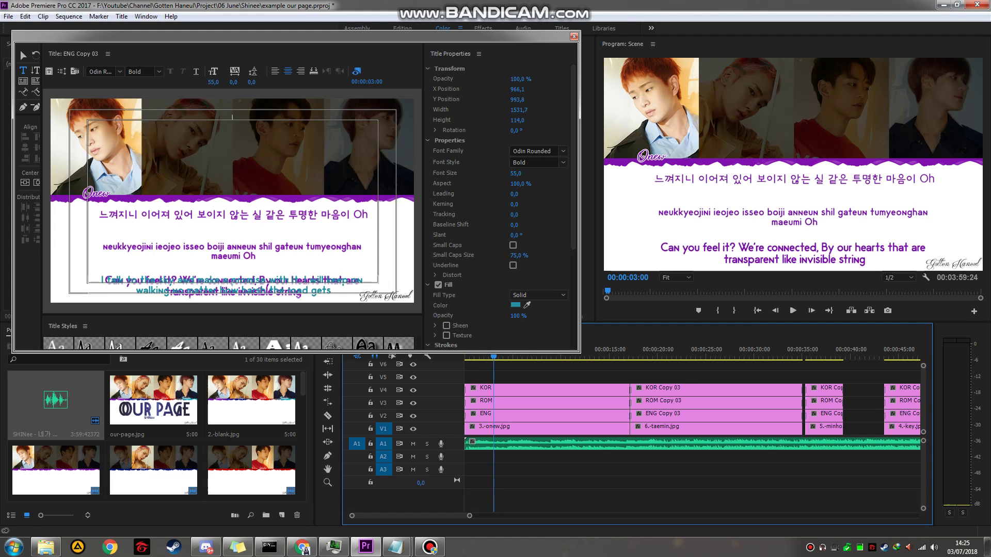
click(574, 36)
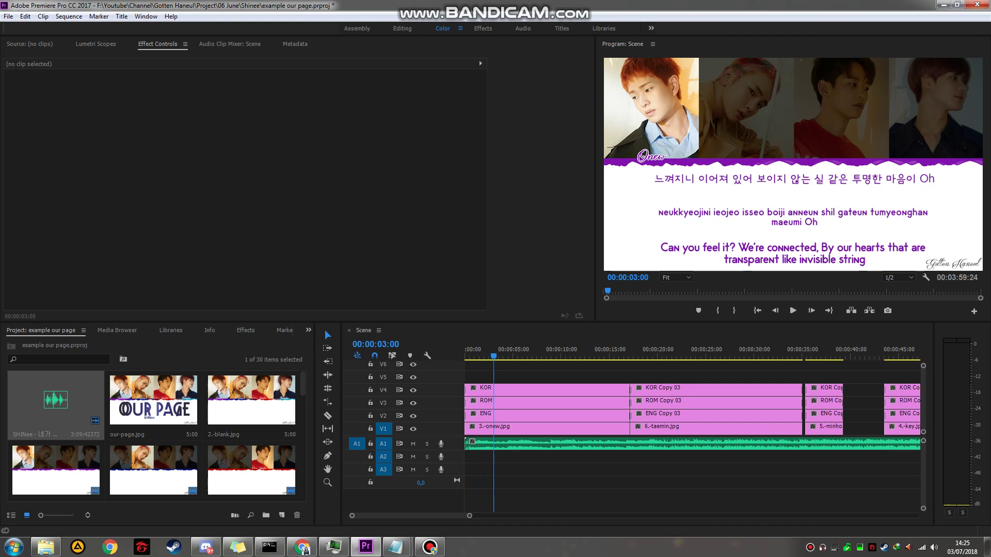
mouse_move(396, 548)
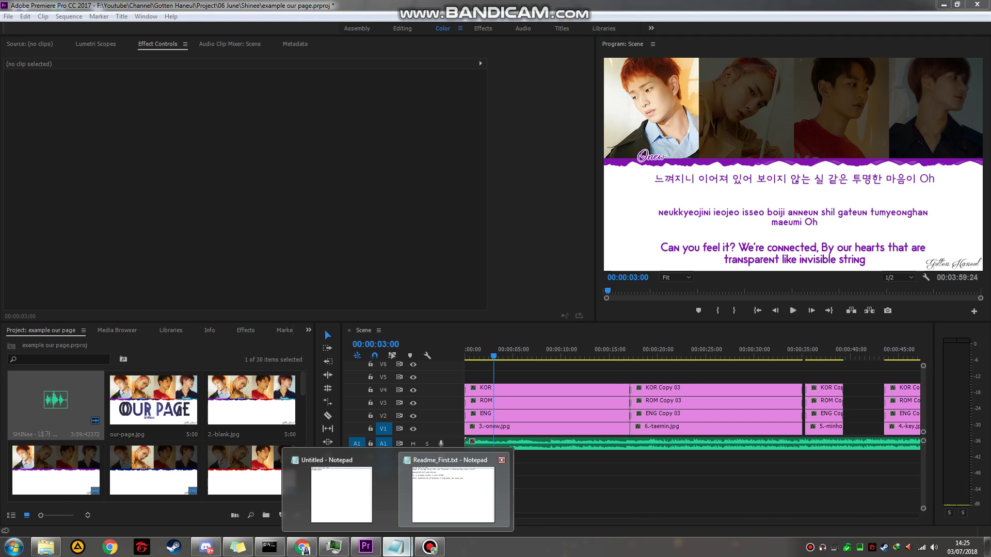
click(502, 461)
Switch to the untitled Notepad note and clear all of its text
click(403, 487)
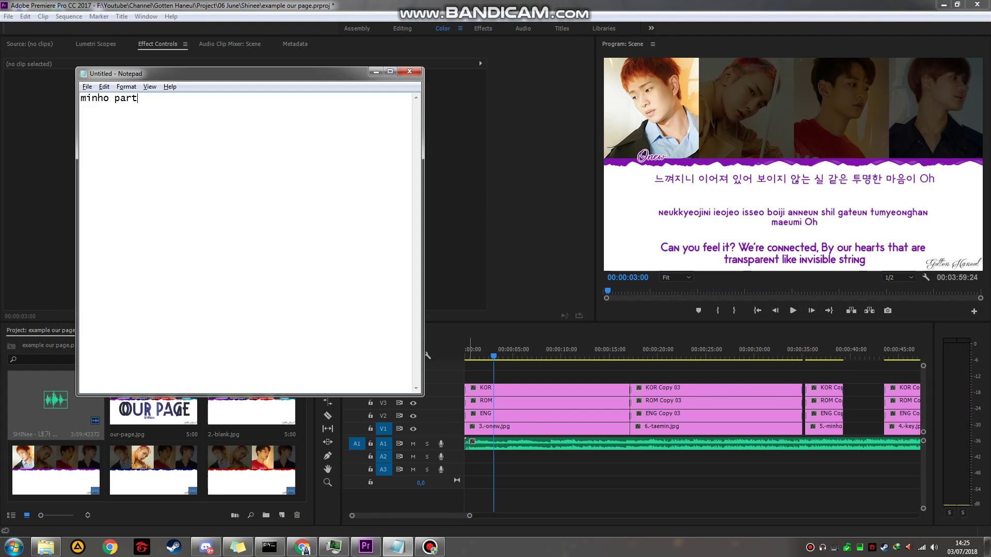
key(ctrl+a)
key(BackSpace)
text(first)
key(ctrl+a)
key(BackSpace)
Switch to Premiere Pro and preview the Minho, Taemin and Key lyric sections of the Scene sequence
click(579, 352)
scroll(578, 356, down, 5)
scroll(575, 356, up, 3)
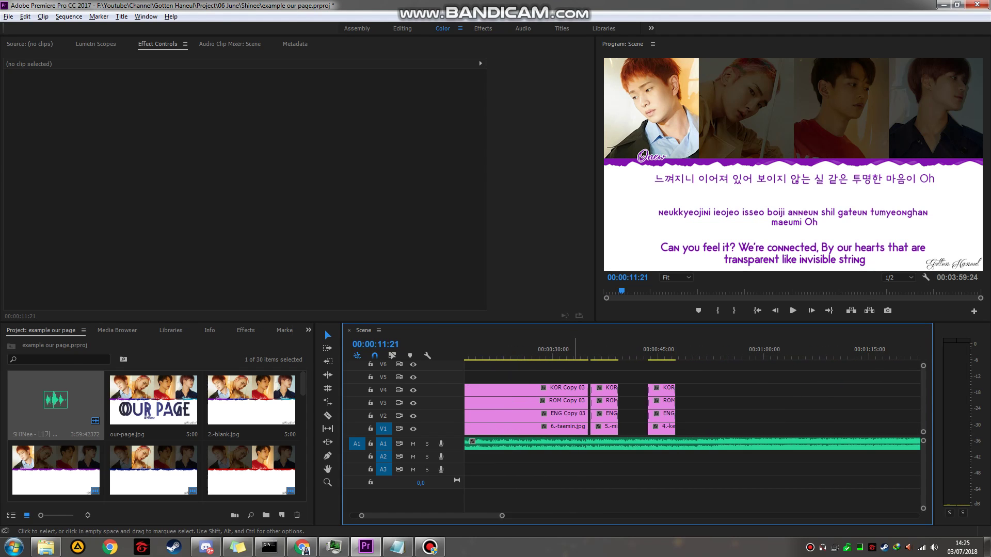
scroll(576, 353, up, 3)
click(653, 353)
scroll(658, 353, down, 4)
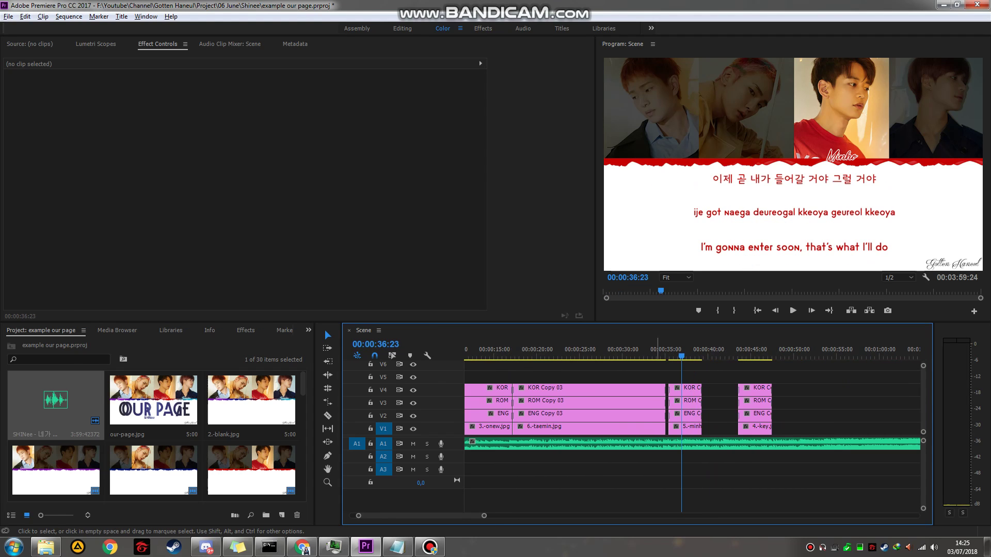
scroll(578, 353, down, 2)
click(494, 353)
click(568, 354)
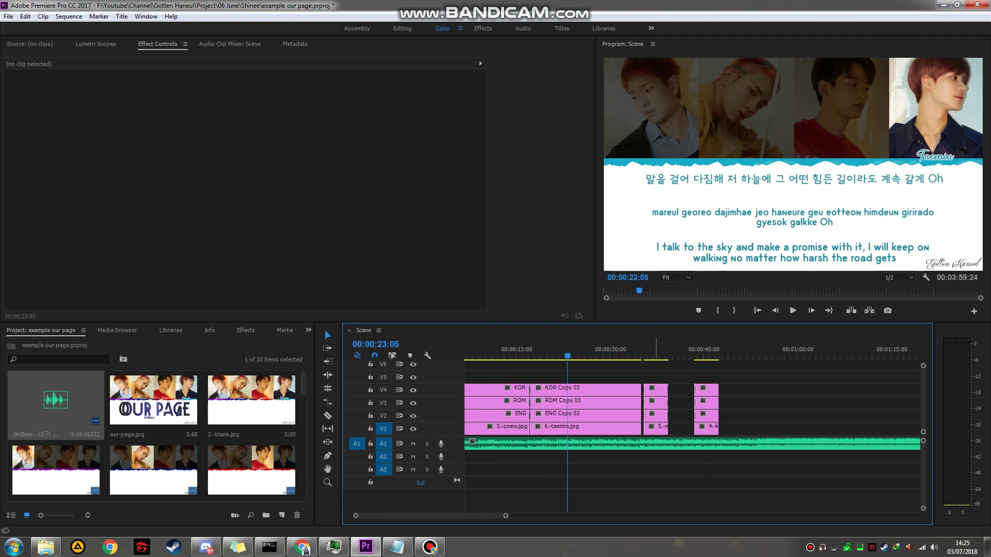
click(656, 351)
click(702, 351)
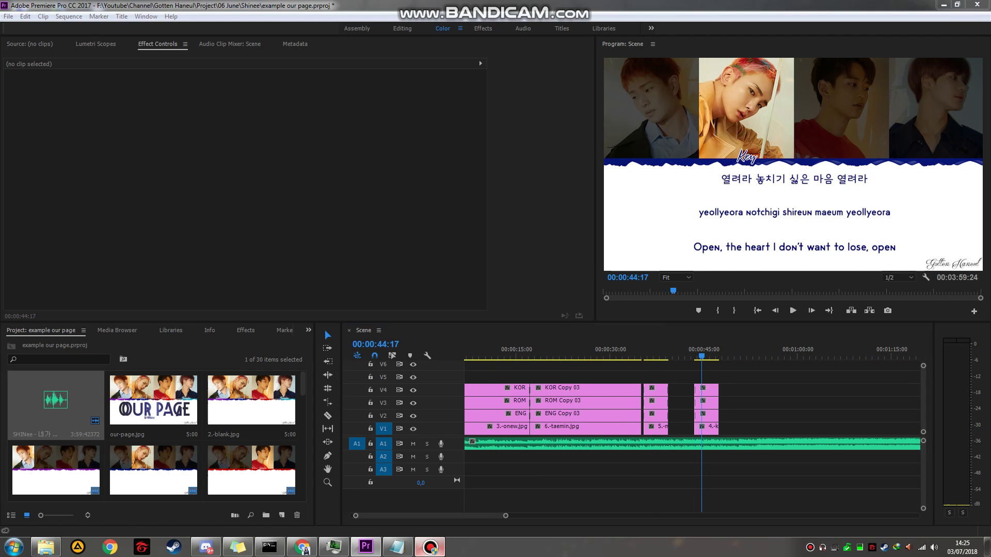
Switch to Notepad and write "hi . :D" and "ill try to make it simple, and you cna learn it step by step. XD"
click(430, 547)
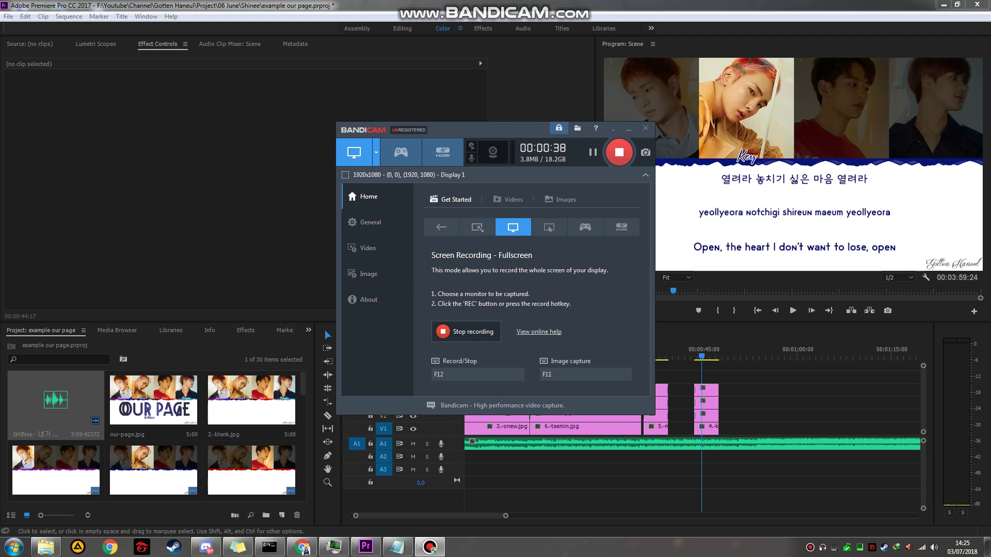
key(alt+Tab)
key(alt+Tab)
key(alt+Tab)
key(alt+Tab)
key(alt+Tab)
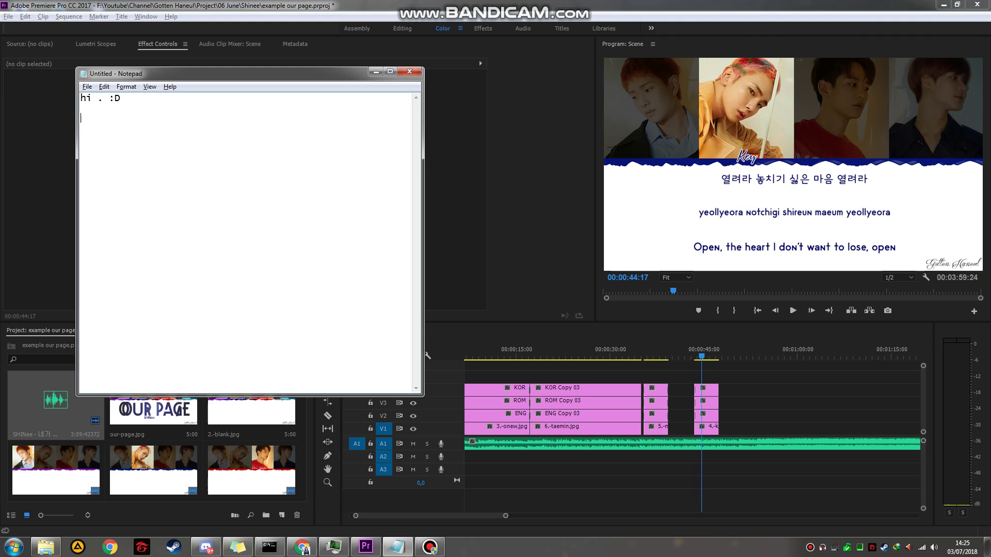
key(BackSpace)
text(ill try to make it simple)
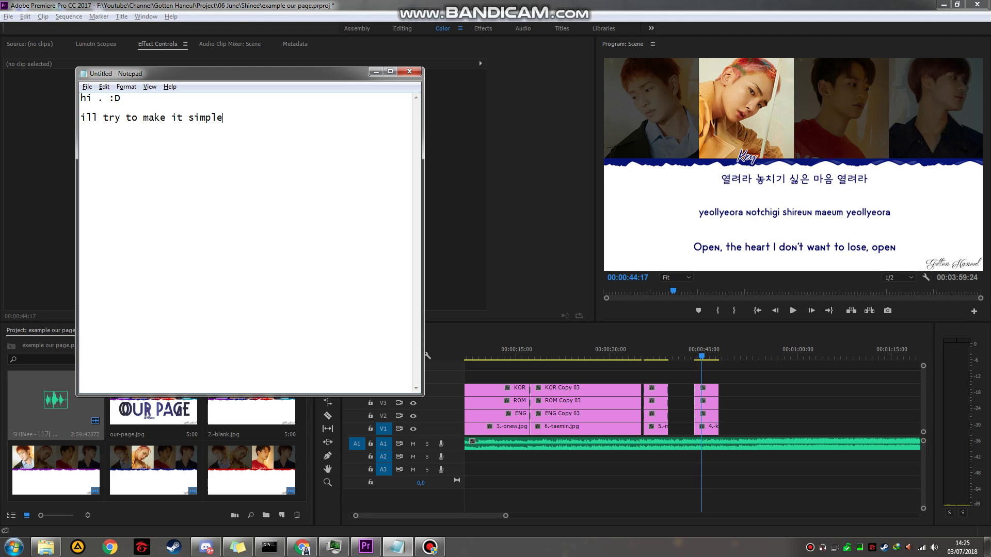
text(, and you cna learn it step by step)
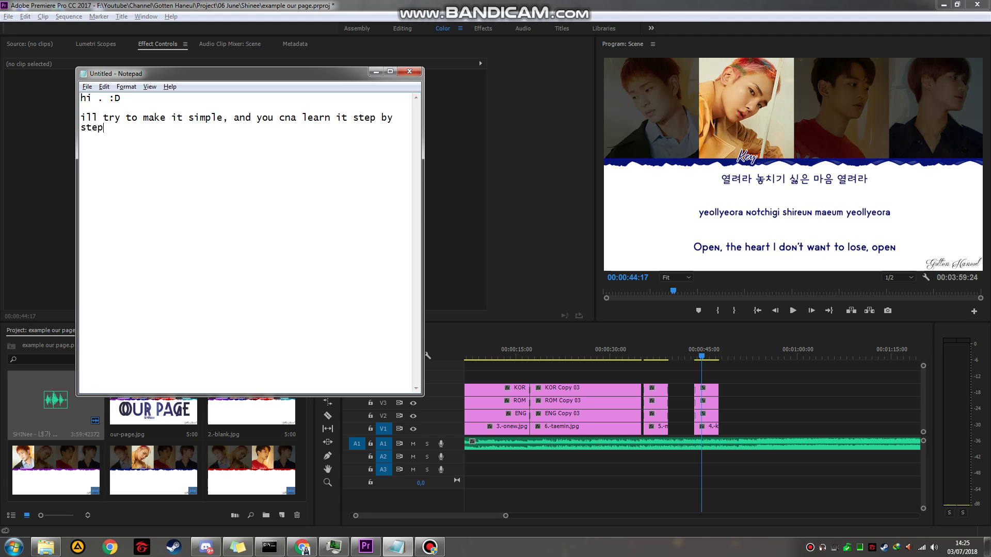
text(. XD)
Replace the note's text with "first ill show you, how to add text"
key(ctrl+a)
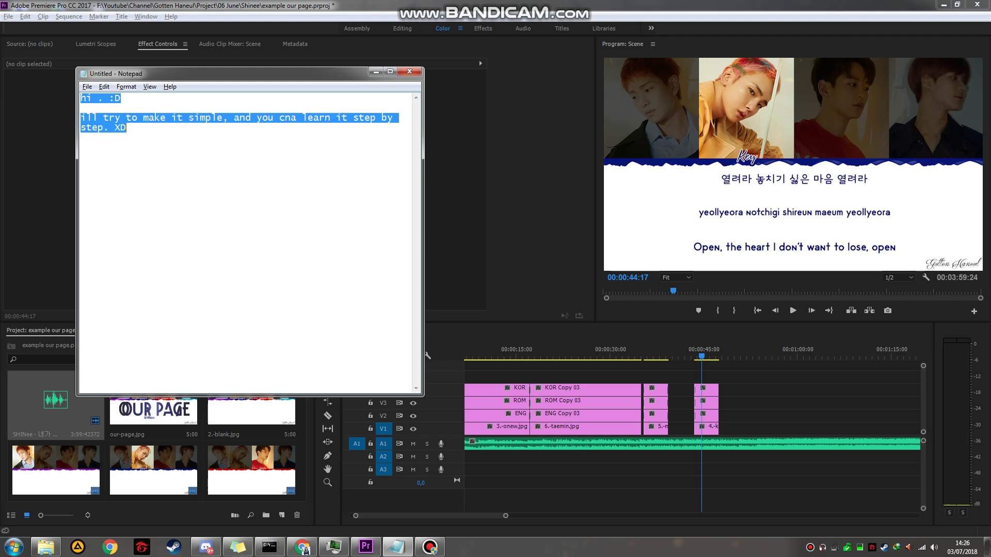
key(BackSpace)
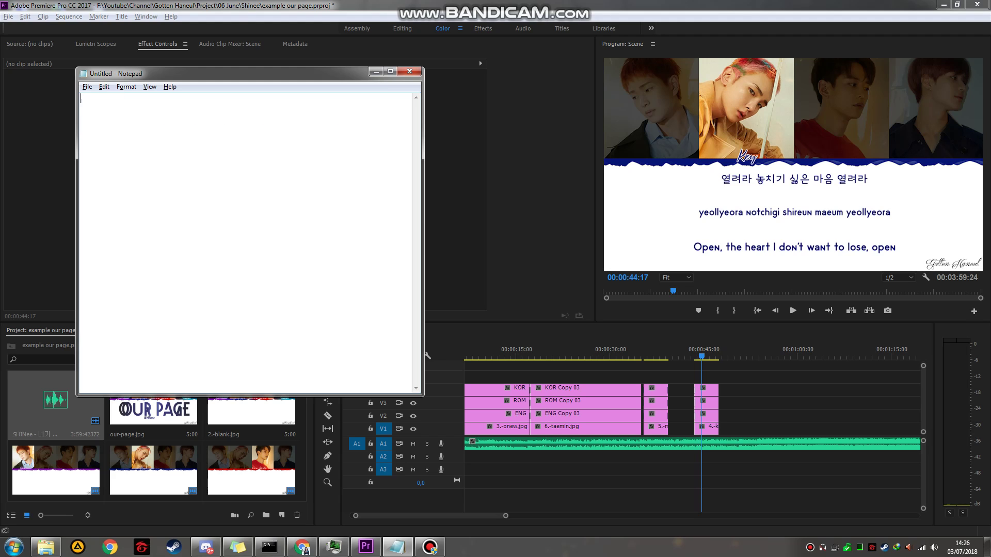
text(first ill show you, how to add)
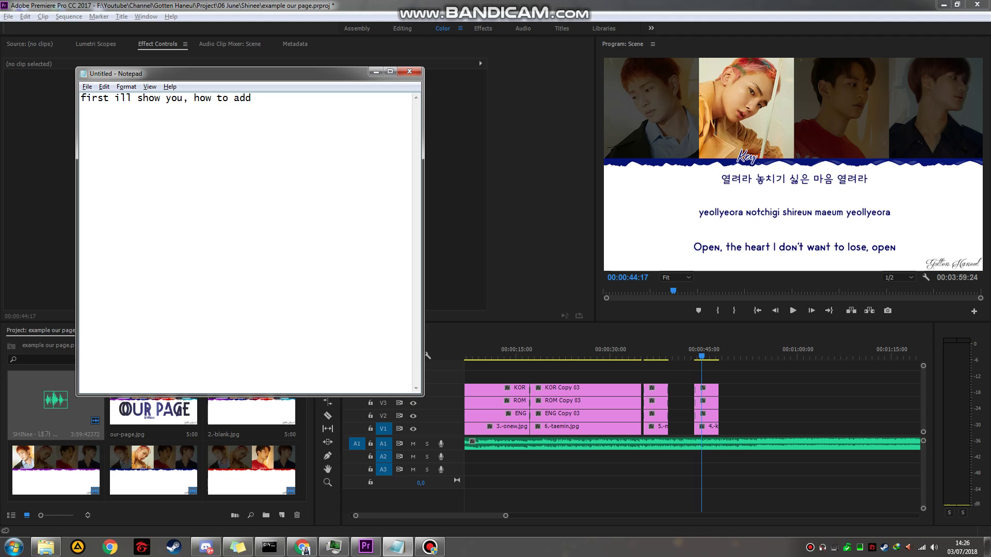
text( text)
Switch to Premiere Pro and preview the Onew lyric section at 00:00:06:01 in the sequence
key(alt+Tab)
scroll(568, 429, up, 1)
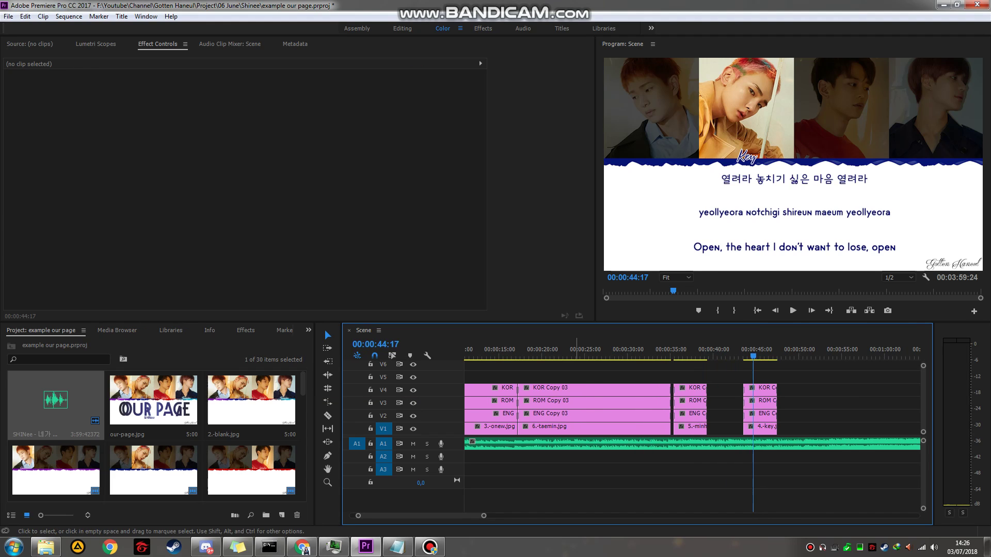
scroll(582, 429, up, 2)
scroll(576, 392, up, 3)
click(510, 350)
scroll(533, 356, up, 1)
scroll(533, 357, down, 3)
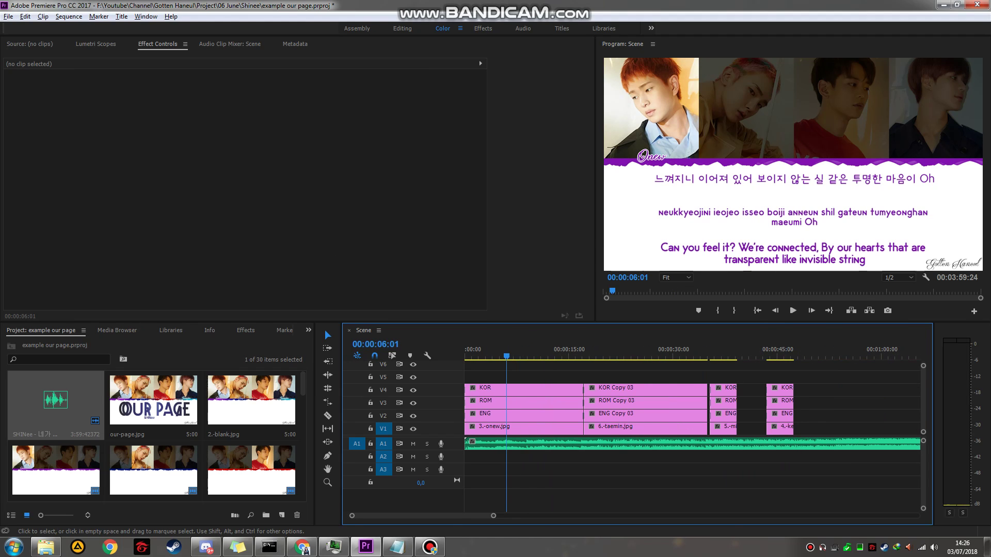
Switch to Notepad and replace the note's text with "u see. each member have different text color"
key(alt+Tab)
key(ctrl+a)
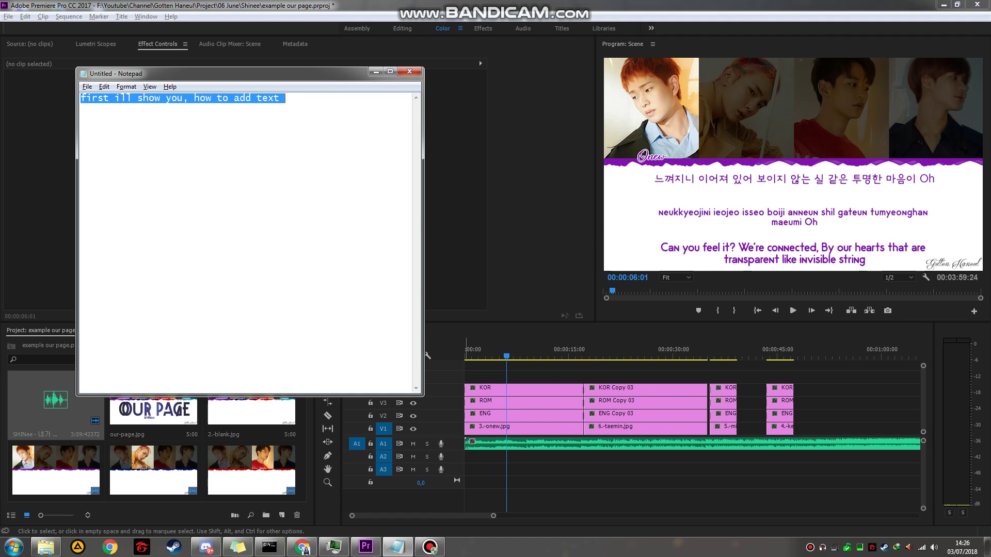
text(u see)
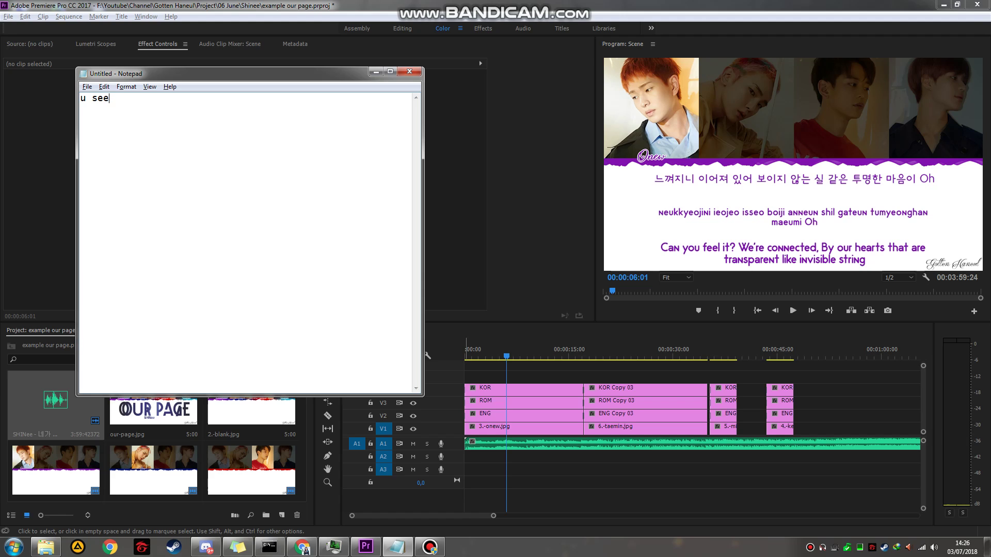
text(. each member have differe)
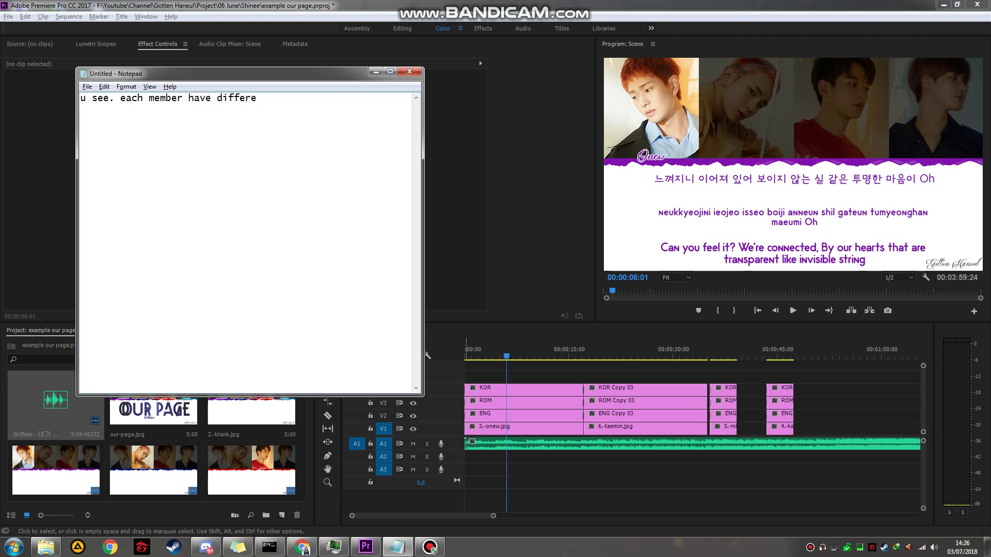
text(nt text color)
Switch to Premiere Pro and compare the lyric text colors in the Taemin, Minho and Key sections
click(534, 477)
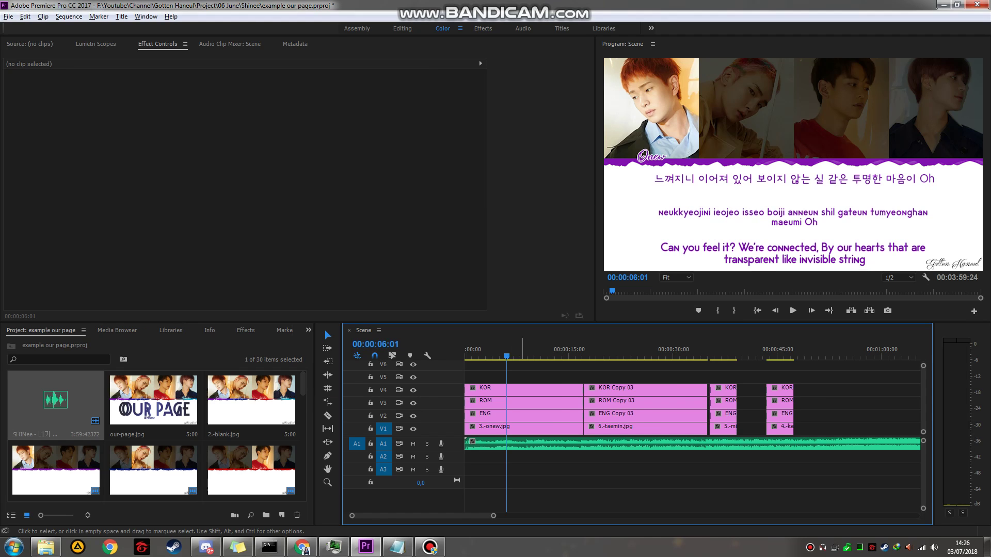
scroll(534, 478, up, 2)
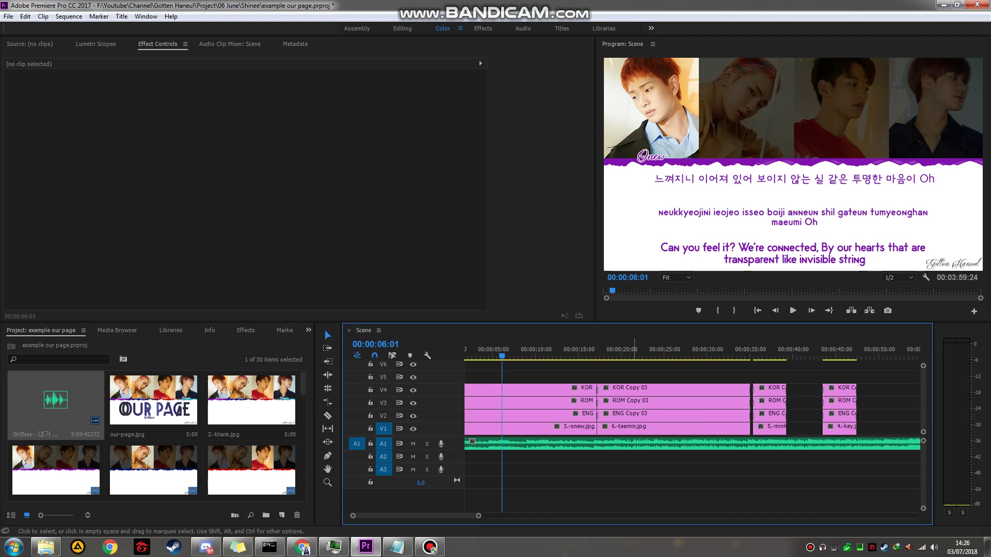
key(equal)
key(alt)
key(minus)
key(minus)
key(minus)
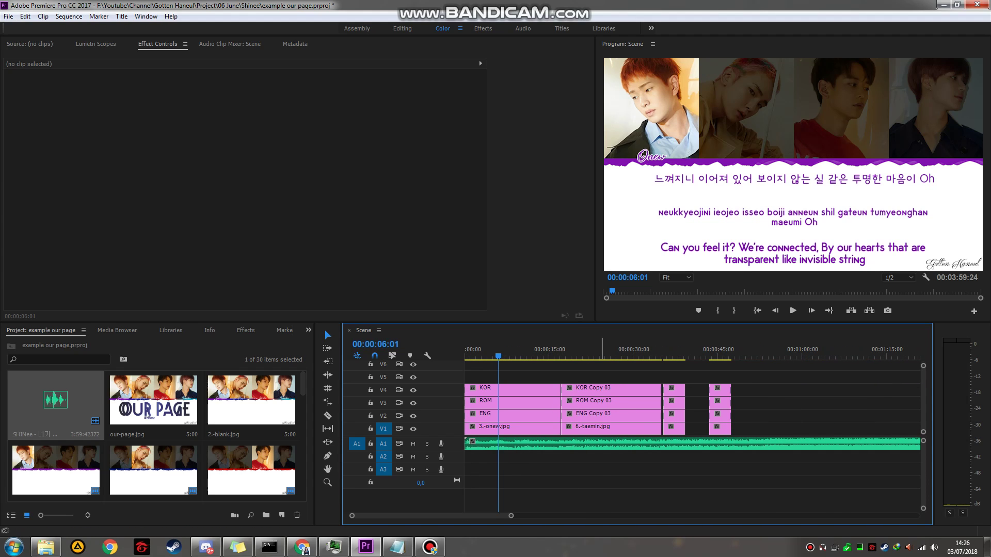
click(601, 352)
key(alt)
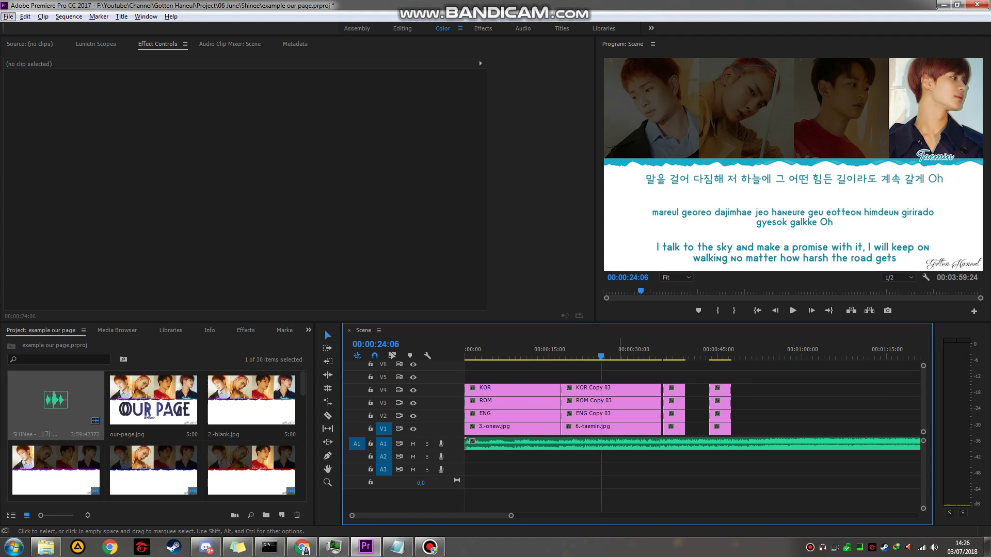
key(equal)
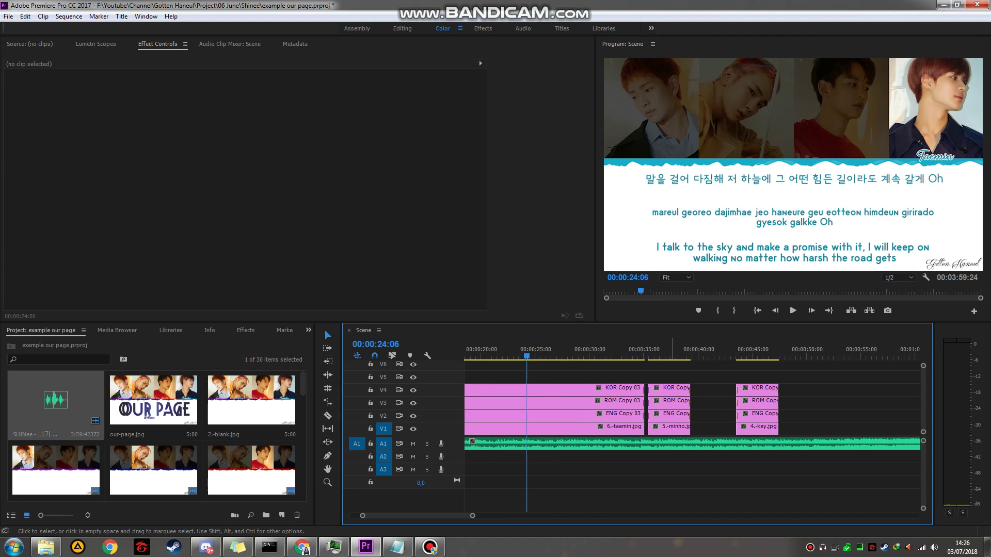
key(equal)
click(660, 351)
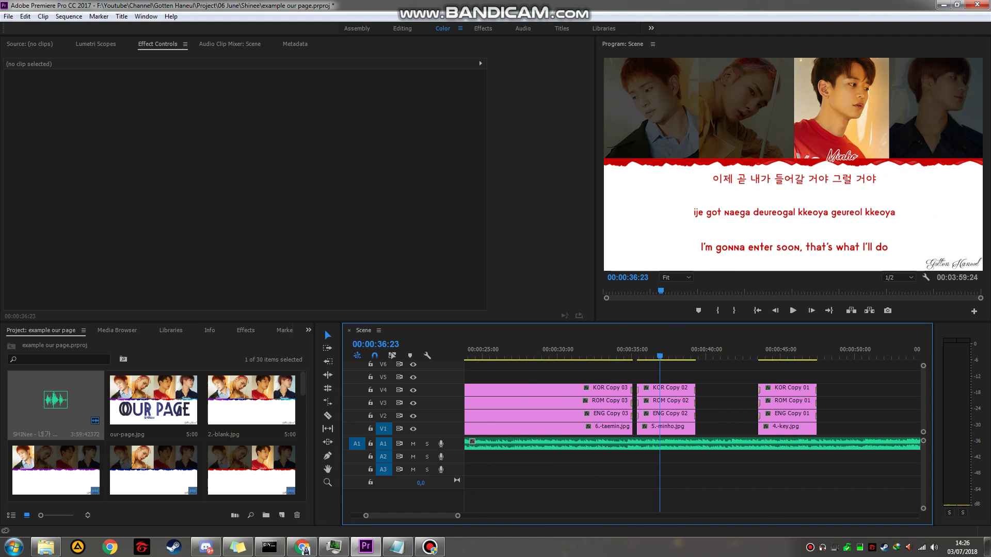
click(781, 355)
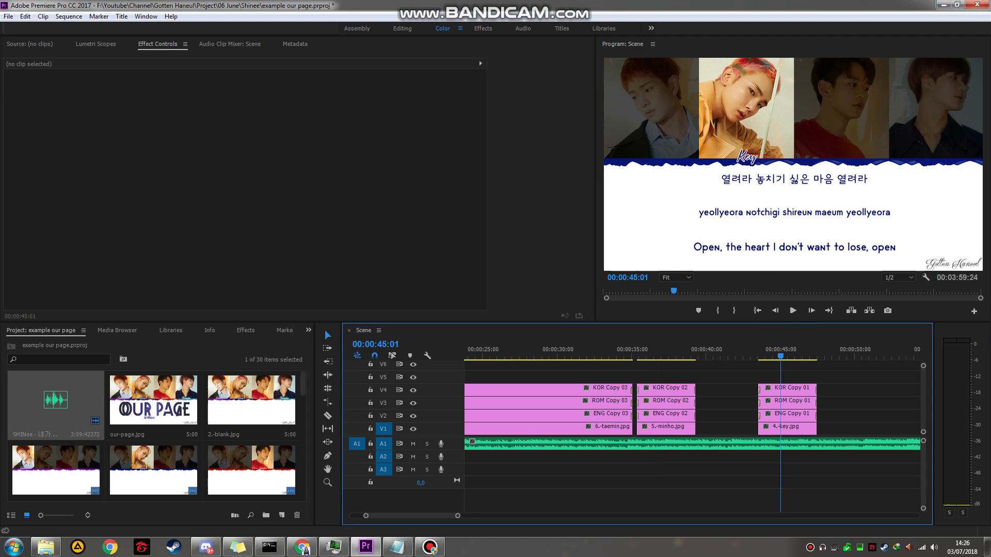
Switch to Notepad and replace the note's text with "there are KOR ROM ENG, right ?"
key(alt+Tab)
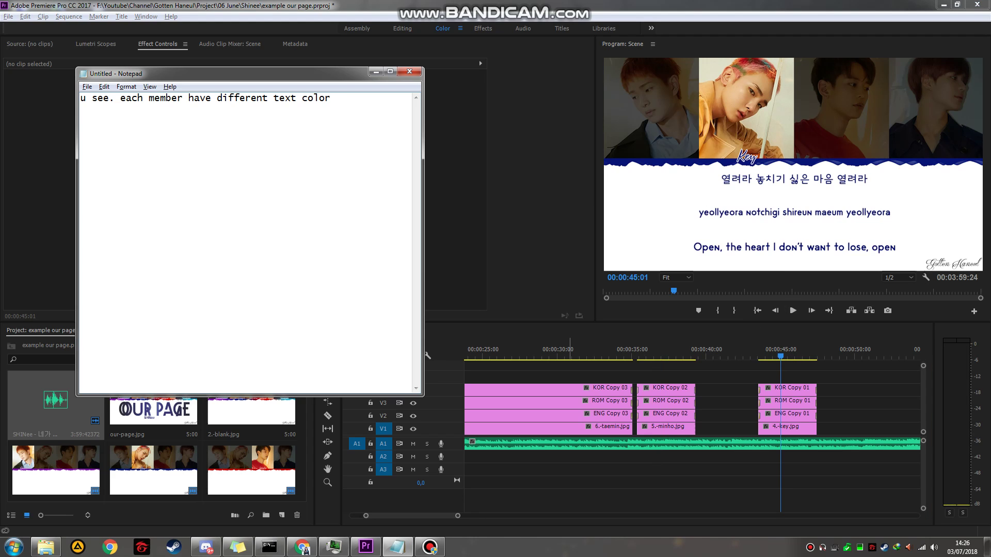
key(ctrl+a)
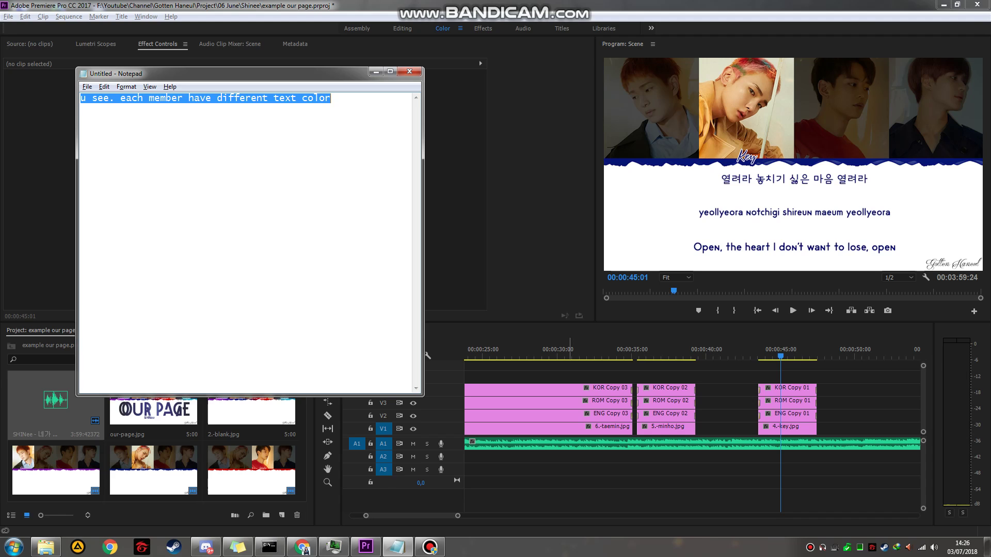
key(Delete)
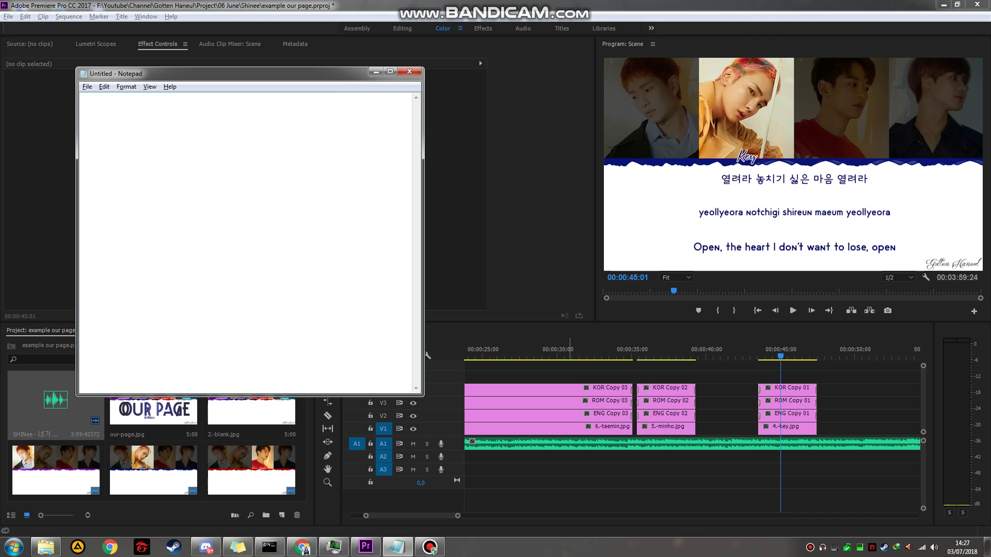
text(there are KOR ROM)
key(BackSpace)
key(BackSpace)
text(OM ENG, )
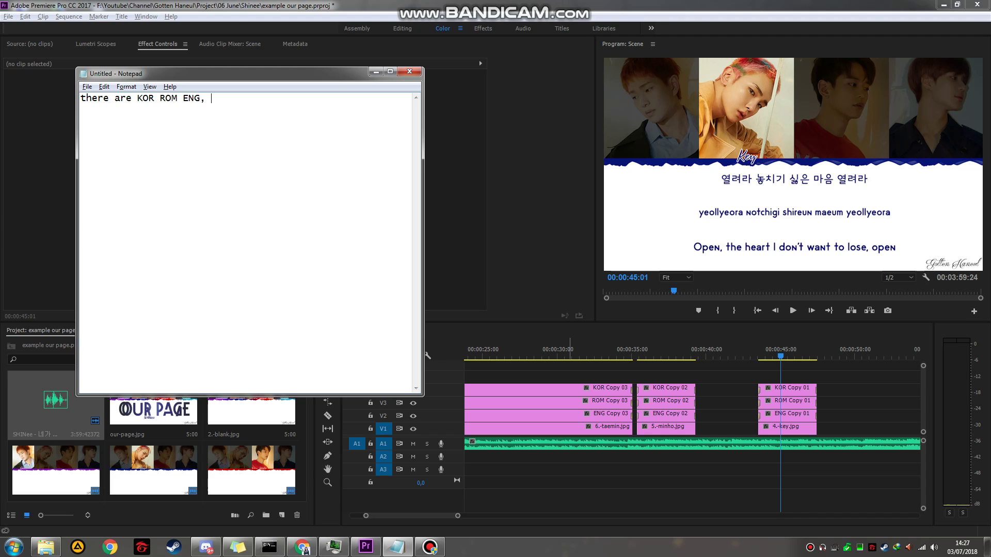
text(right ?)
Switch to Premiere Pro and select the title clips above 4.-key.jpg in turn, ending on ENG Copy 01
click(671, 485)
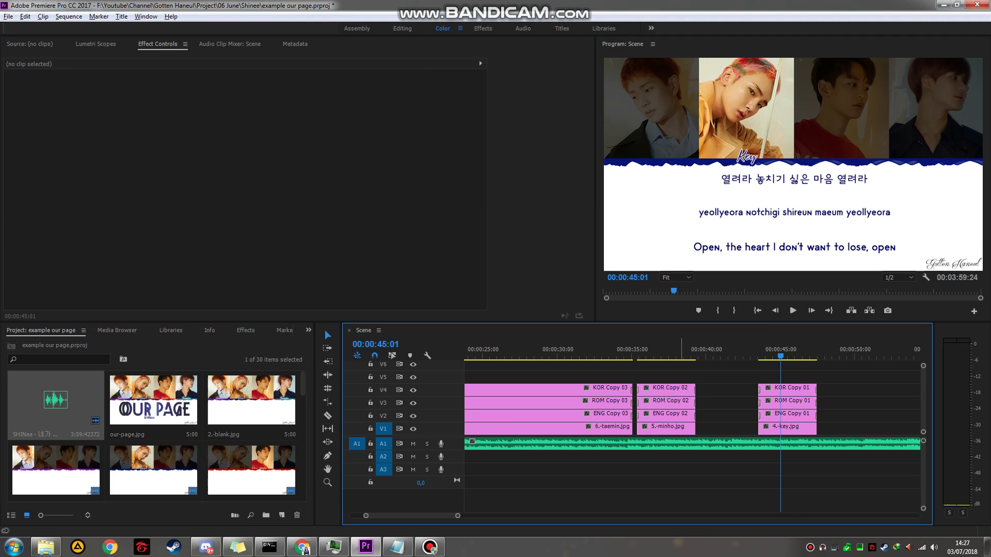
scroll(797, 403, up, 2)
click(791, 390)
click(791, 415)
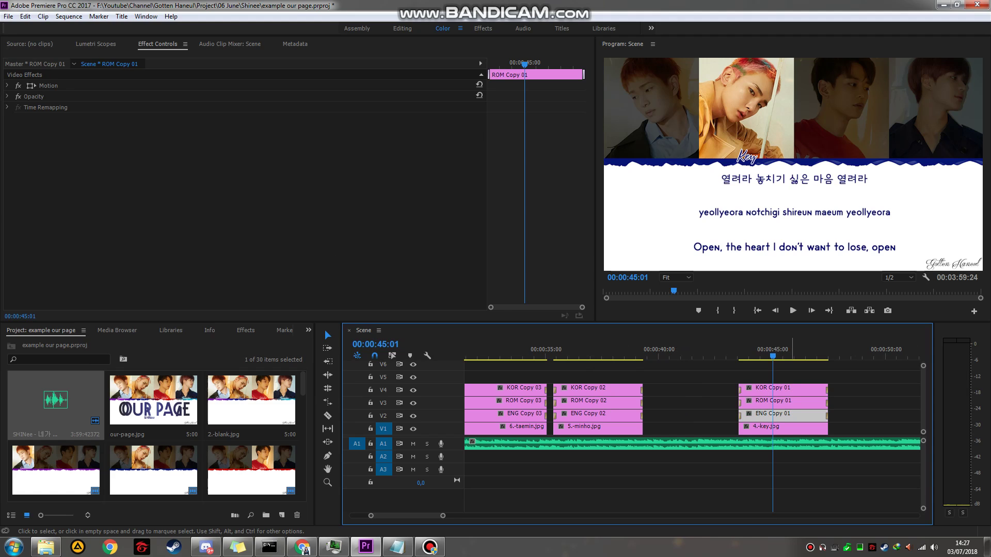
Switch to Notepad and replace the note's text with "its a text/subtitle"
key(alt+Tab)
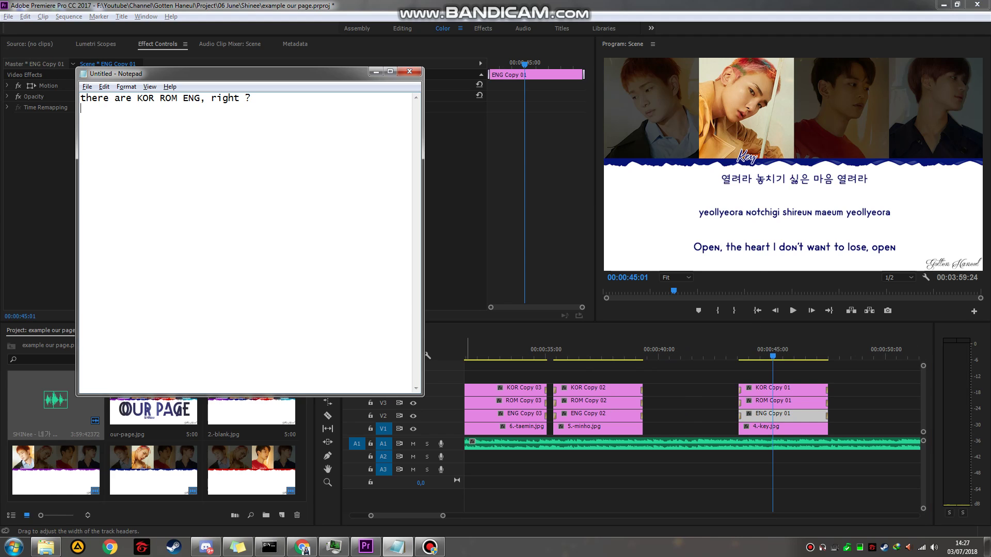
key(ctrl+a)
text(its a te)
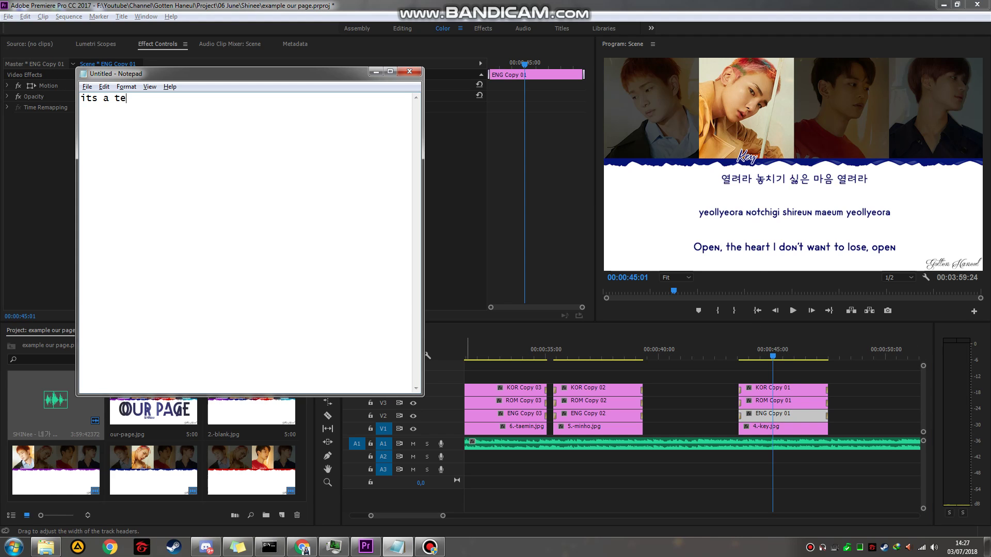
text(xt/subtitle)
Switch to Premiere Pro, return the playhead to the start of the sequence and show a longer stretch of the timeline
click(692, 390)
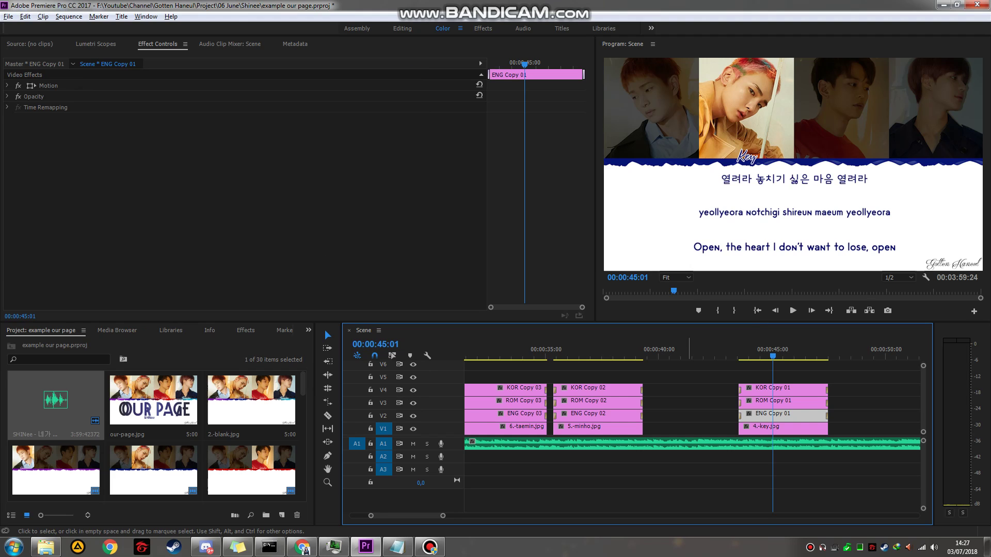
key(Home)
key(minus)
key(minus)
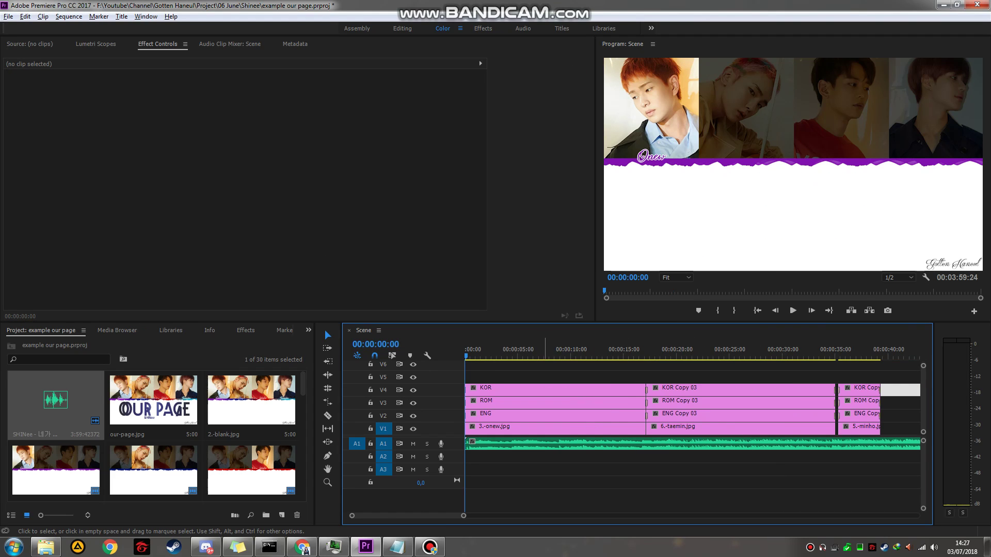
Switch to Notepad and add "ill start it" below the existing note, after a blank line
key(alt+Tab)
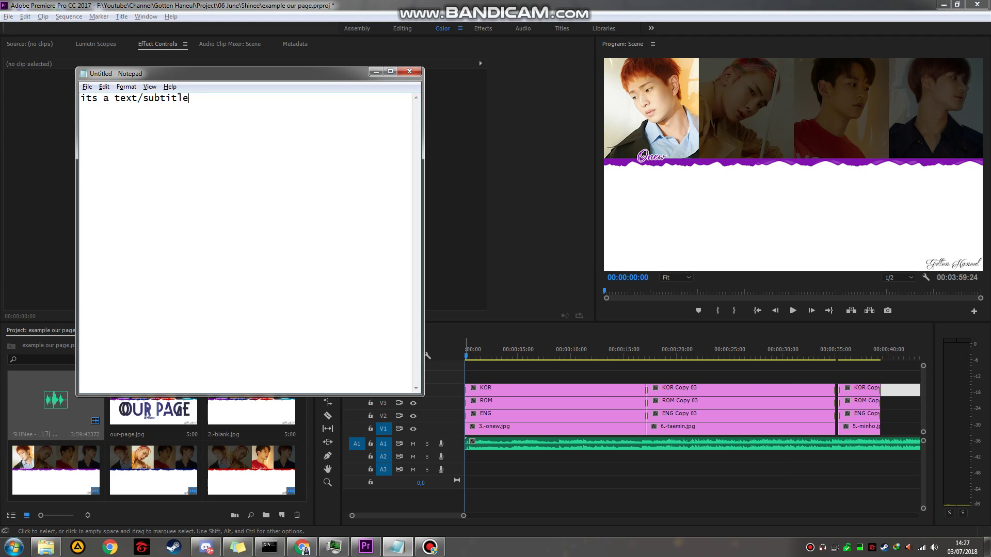
key(Return)
key(Return)
text(ill begin)
key(BackSpace)
key(BackSpace)
key(BackSpace)
key(BackSpace)
key(BackSpace)
text(start it)
Switch to Premiere Pro and play the sequence from the beginning
click(366, 547)
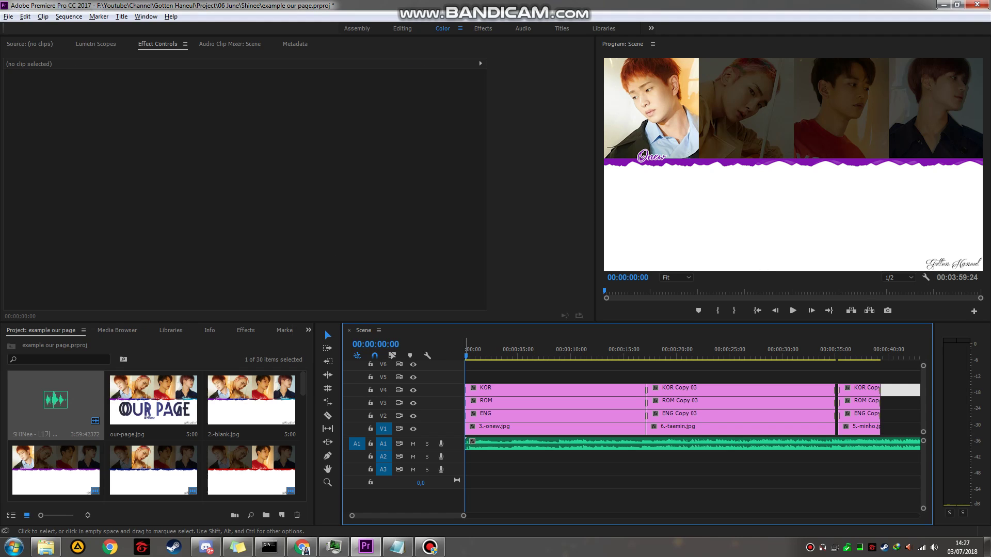
key(space)
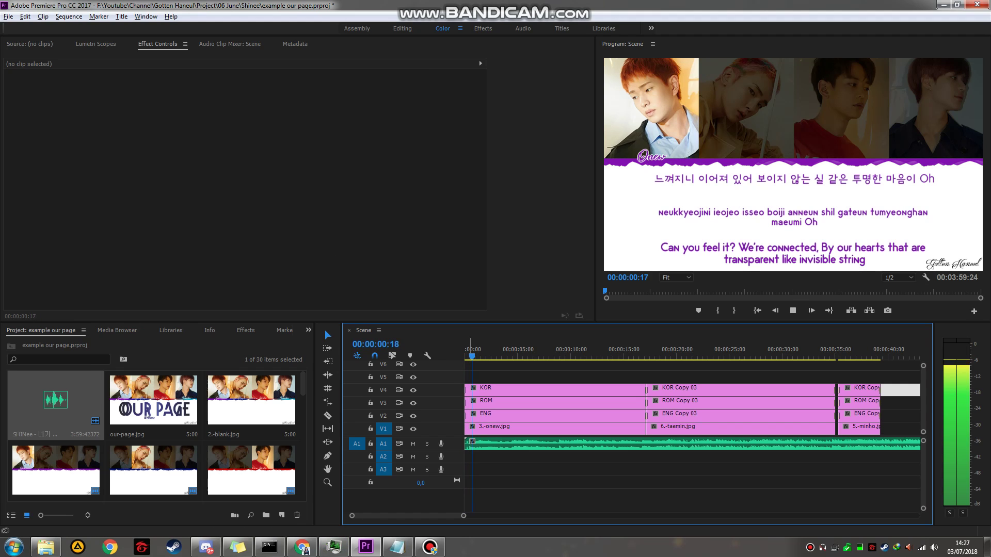
Switch to Chrome, show the SHINee Our Page lyrics and close the two Bandicam tabs
click(303, 548)
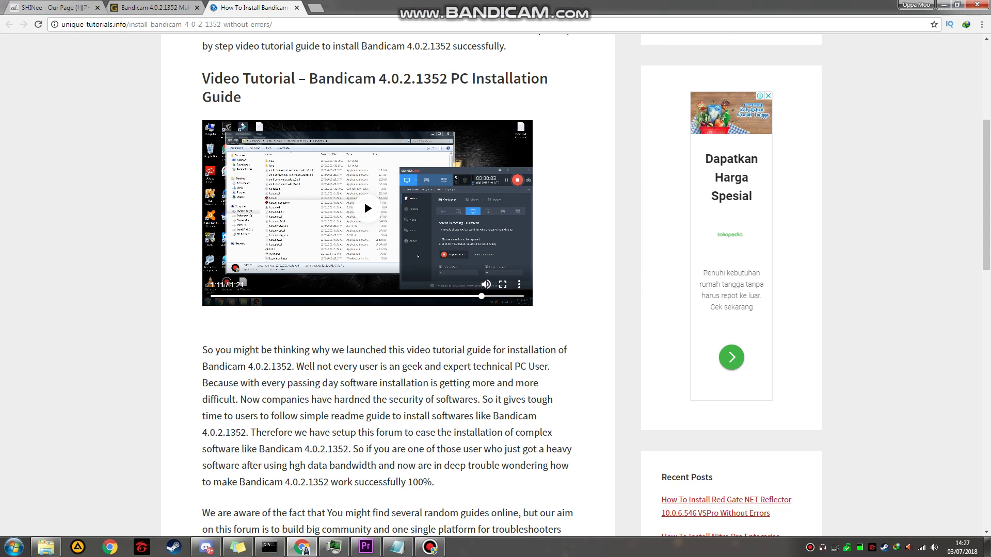
click(54, 7)
click(197, 8)
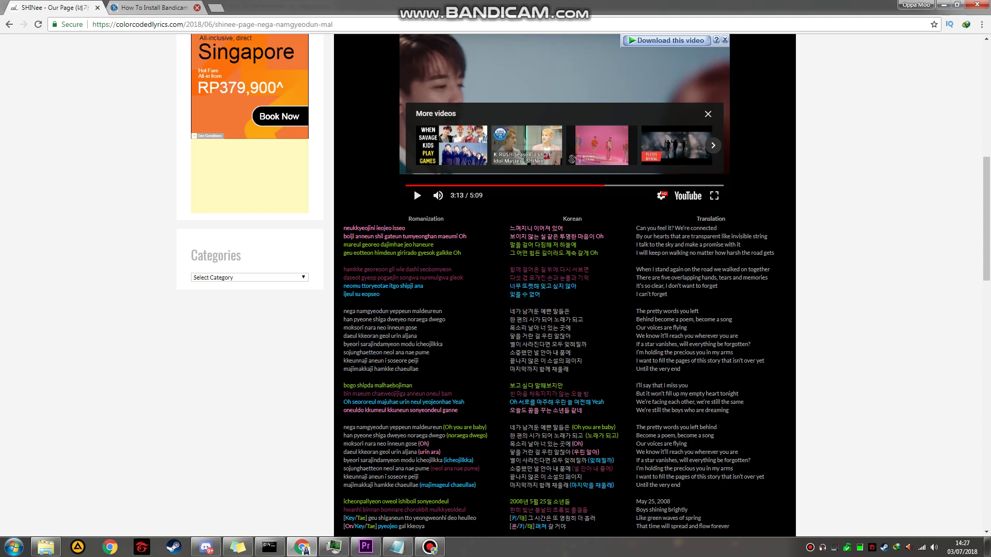
click(197, 8)
Highlight the first two romanized lyric lines, clear the highlight and check the song header with the members' colors
drag(344, 228, 467, 237)
click(472, 240)
scroll(473, 240, up, 3)
Switch to Notepad and replace the note's text with "first part is onew,"
key(alt+Tab)
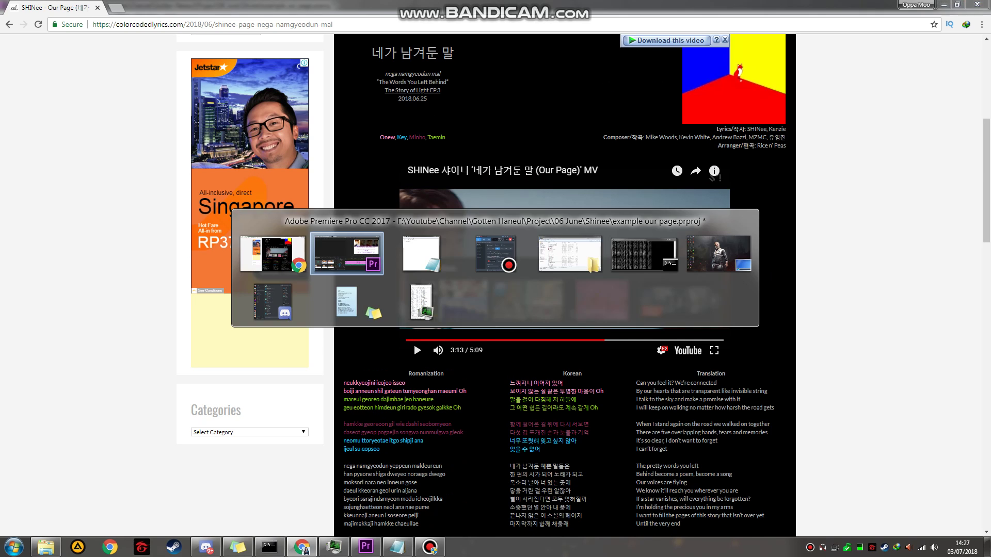
key(alt+Tab)
key(alt+Tab)
key(Tab)
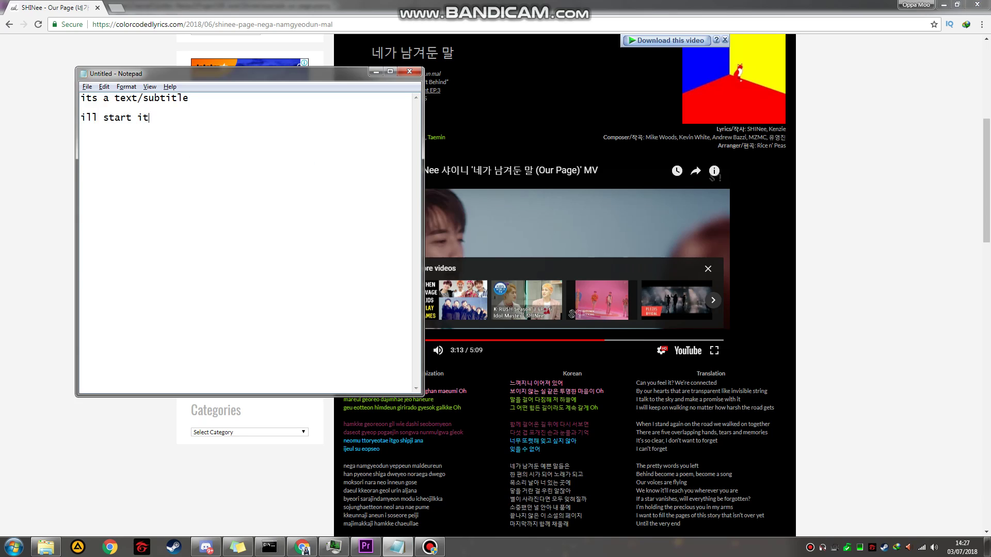
key(ctrl+a)
text(first part)
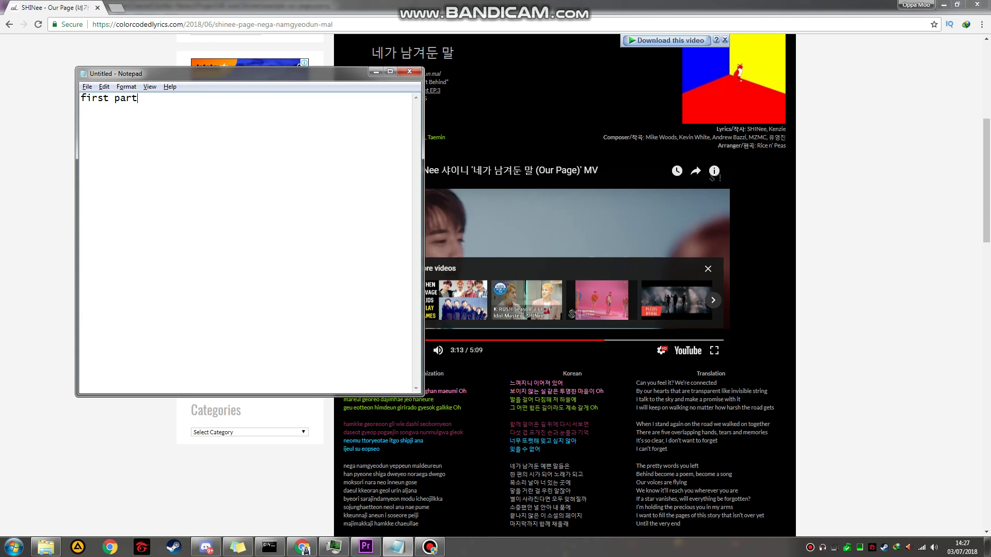
text( is onew,)
Switch to Chrome, highlight Onew's two pink romanized lines and return to Notepad
key(alt+Tab)
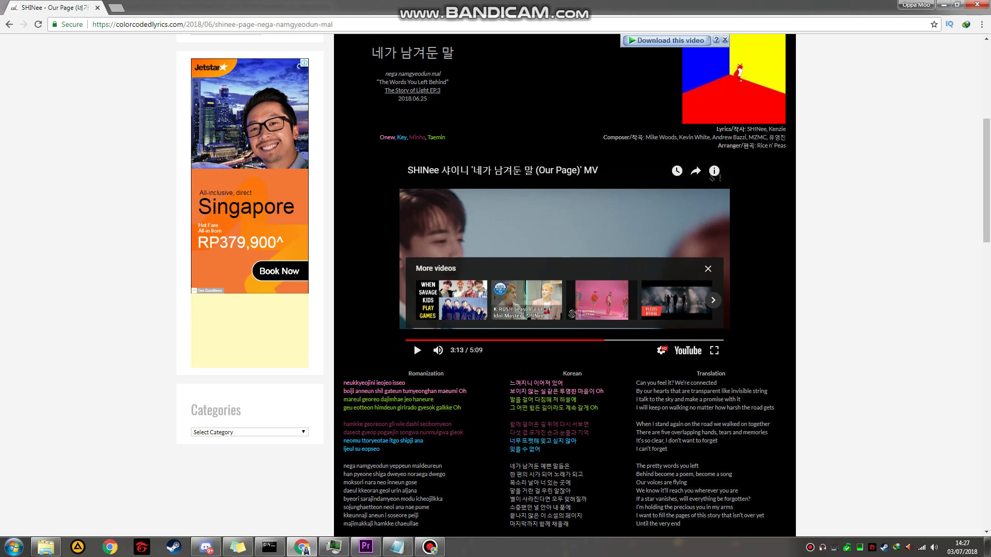
drag(343, 383, 466, 391)
key(alt+Tab)
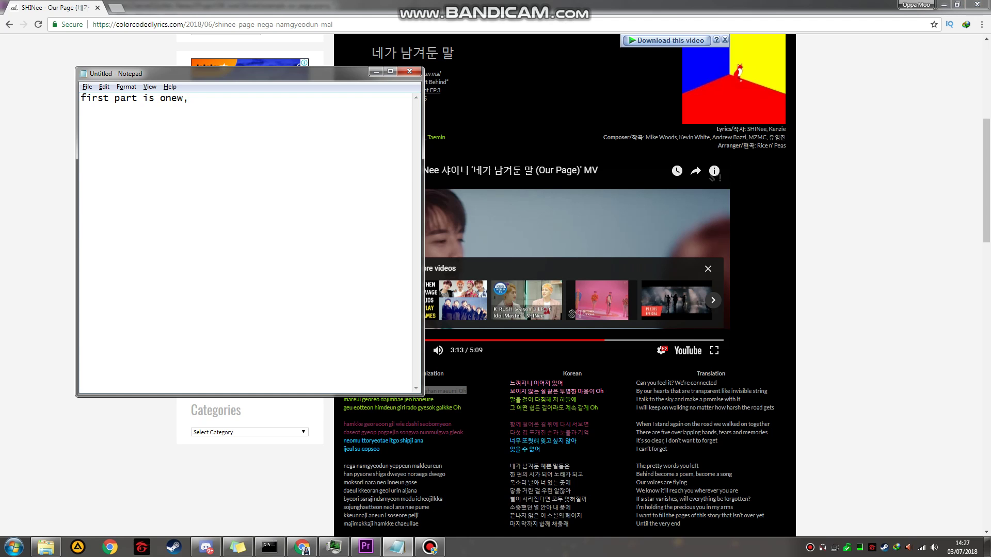
Switch to Premiere Pro and replay Onew's section from the start of the sequence, stopping at 00:00:08:16
click(366, 547)
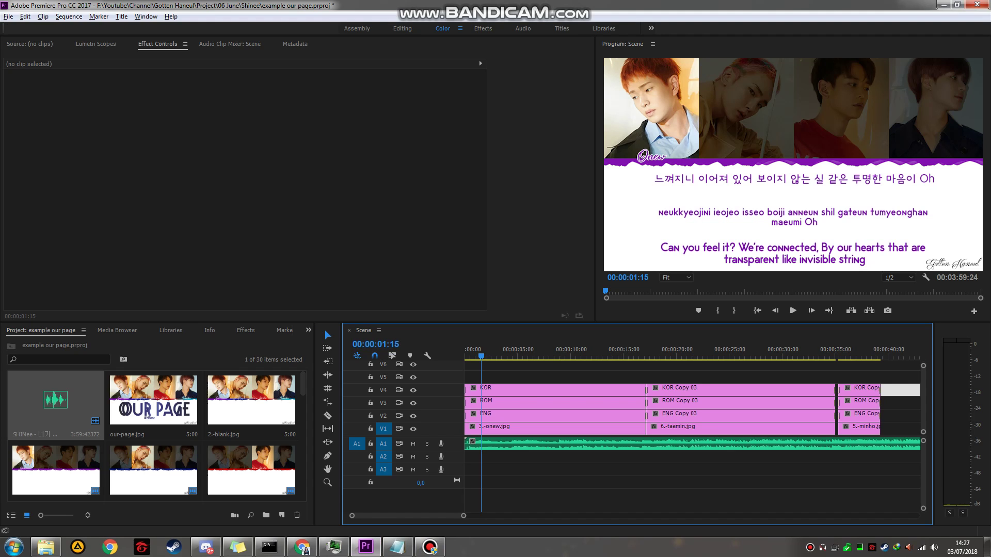
scroll(541, 465, up, 2)
click(549, 467)
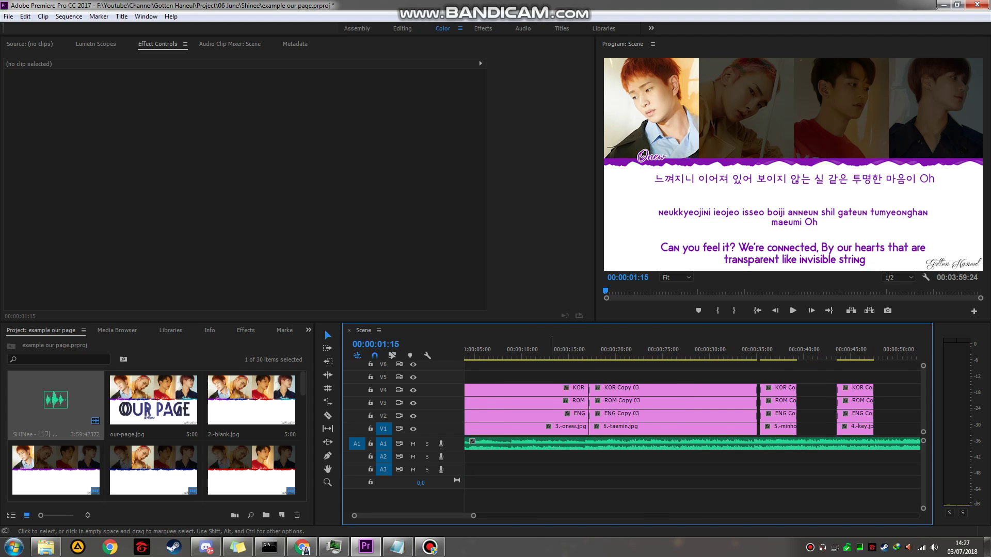
scroll(542, 464, up, 1)
drag(479, 356, 464, 356)
key(space)
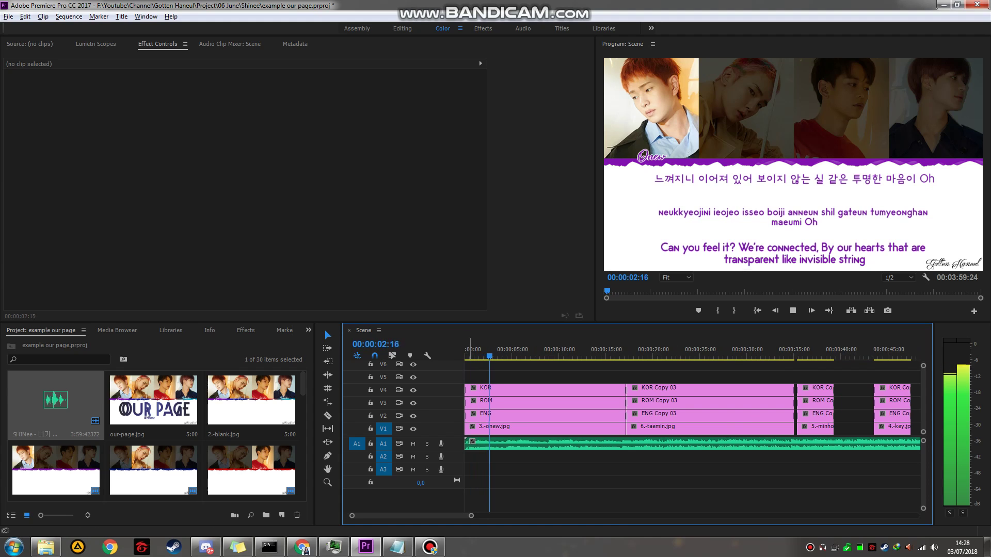
key(alt+Tab)
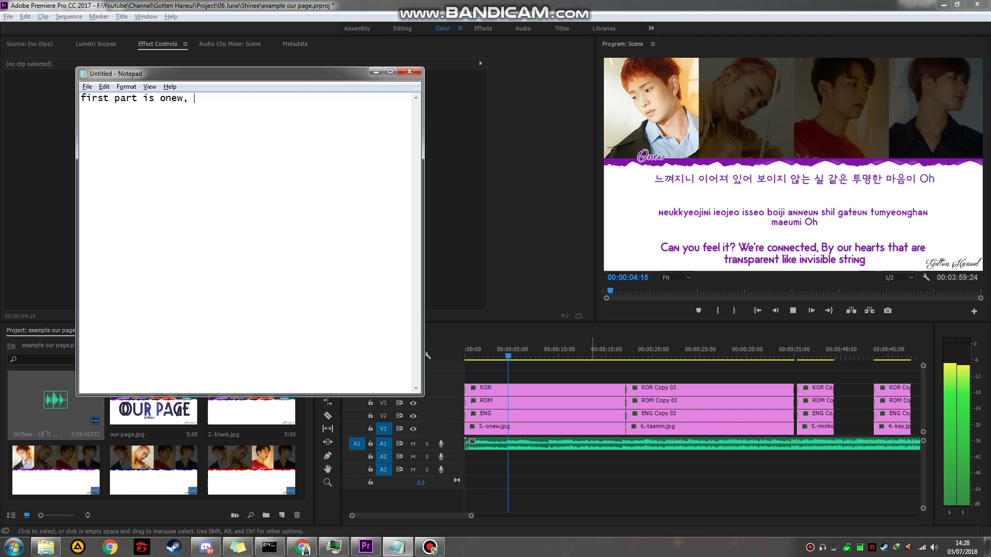
key(alt+Tab)
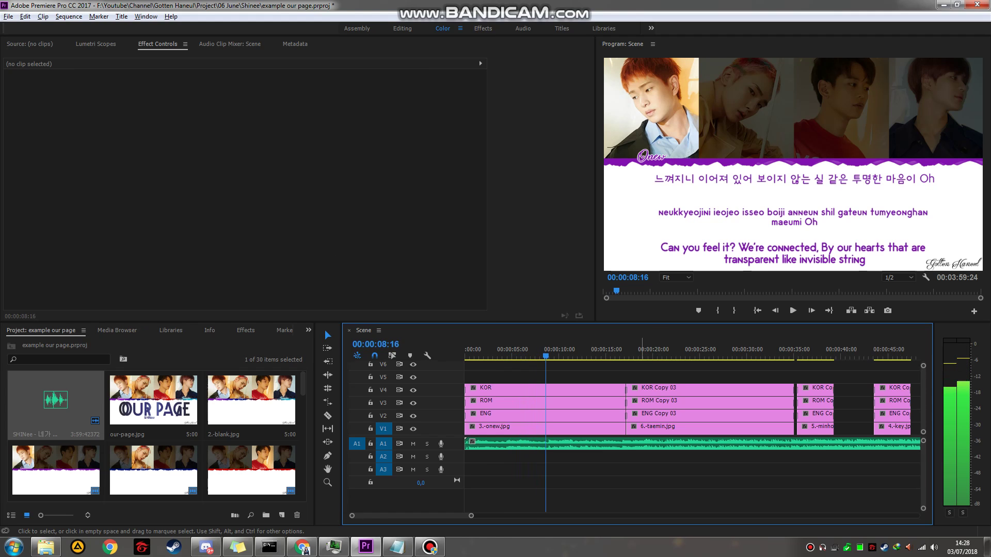
key(space)
Shorten the stacked Onew clips to about 7.5 seconds and the stacked Taemin clips to about 5 seconds
scroll(642, 416, down, 3)
scroll(641, 416, up, 3)
drag(576, 375, 533, 428)
scroll(532, 428, up, 2)
scroll(545, 427, up, 2)
drag(550, 376, 483, 429)
scroll(556, 428, down, 6)
scroll(563, 428, down, 3)
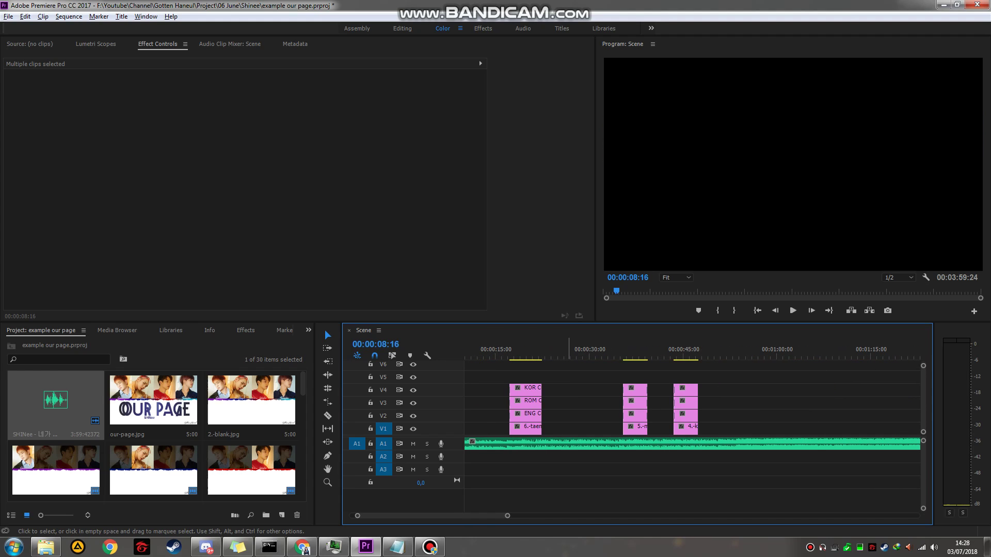
Move the Onew and Taemin clip stacks past the Key section, Onew to about 0:52, and select the Onew stack
click(570, 429)
scroll(570, 428, up, 3)
scroll(604, 429, up, 1)
drag(634, 429, 814, 421)
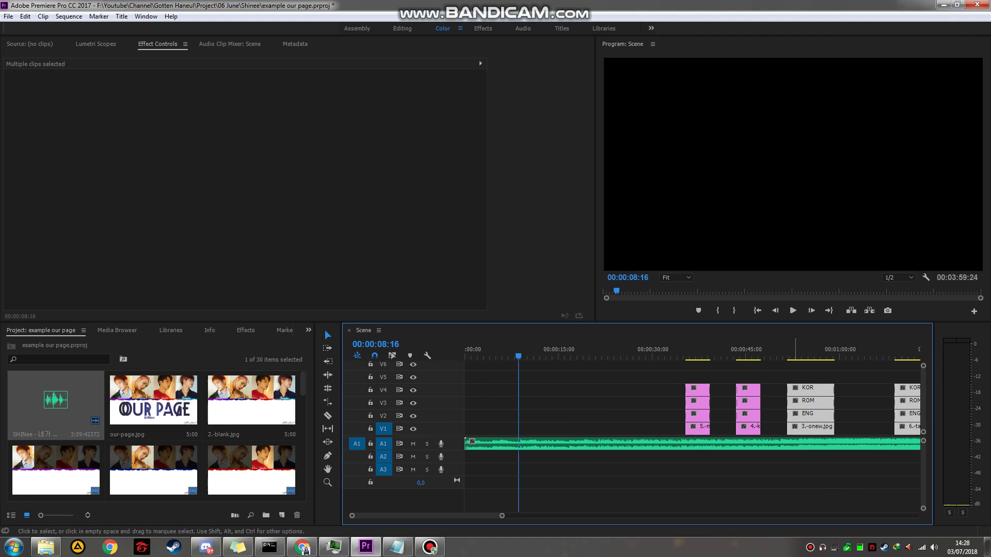
scroll(793, 421, up, 1)
drag(764, 377, 801, 428)
scroll(800, 428, down, 2)
Switch to Notepad and replace the note's text with "drag onew part into the start line"
key(alt+Tab)
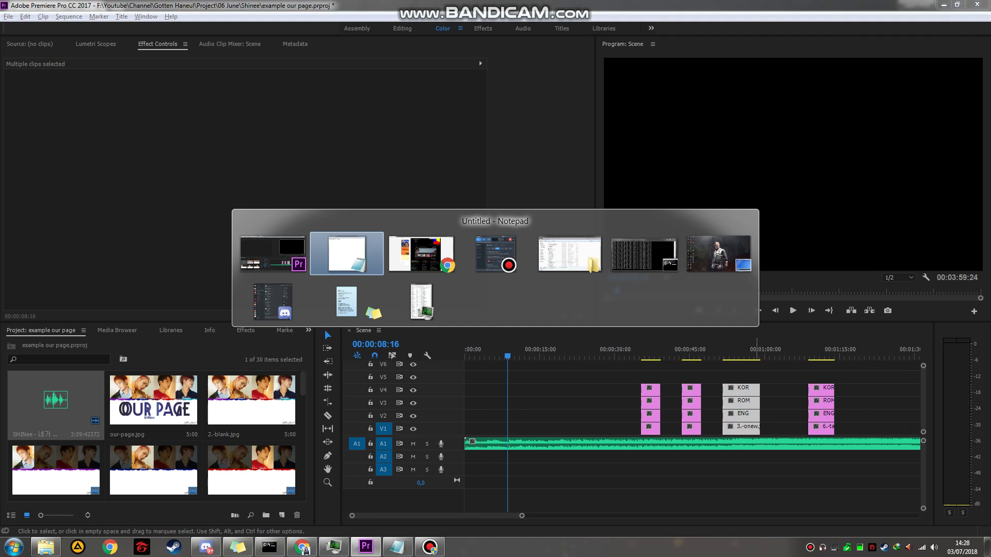
key(ctrl+a)
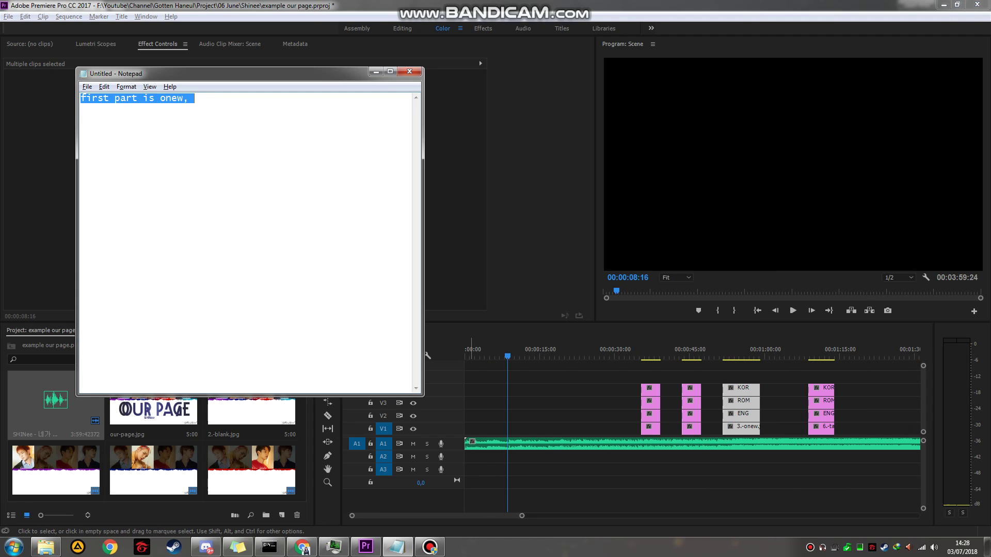
text(drag)
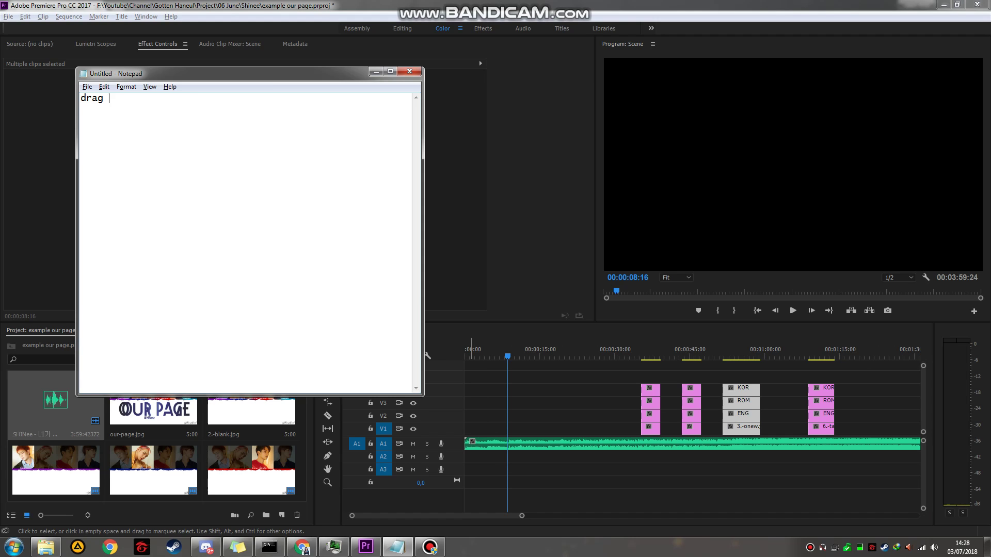
text(onew part into)
text(start)
key(BackSpace)
key(BackSpace)
key(BackSpace)
key(BackSpace)
key(BackSpace)
text(the start)
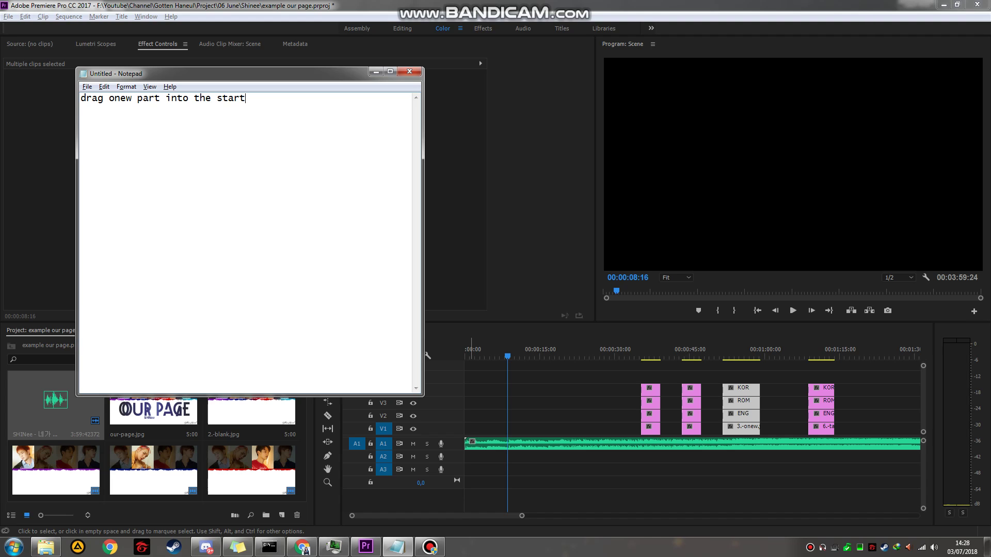
text( line)
Switch to Premiere Pro and move the stacked Onew clips to the very start of the timeline
key(alt+Tab)
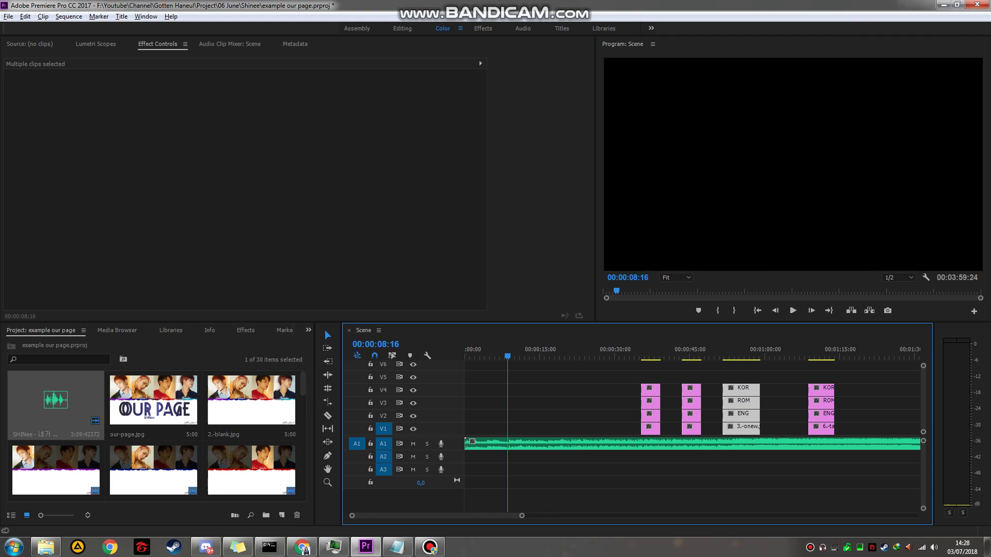
click(601, 403)
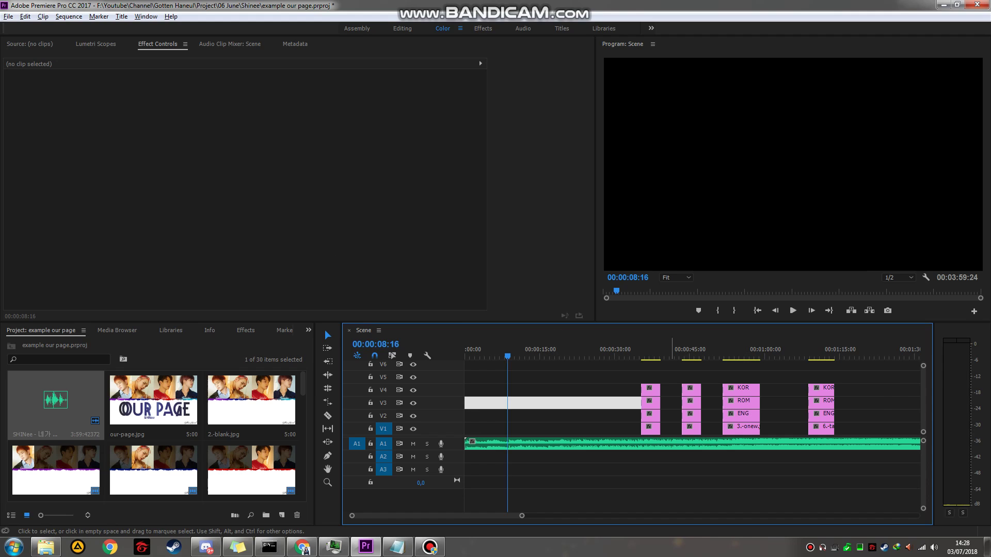
scroll(743, 413, up, 3)
drag(698, 370, 477, 413)
scroll(690, 413, up, 13)
scroll(581, 413, down, 6)
scroll(477, 413, up, 3)
click(552, 403)
scroll(552, 404, up, 2)
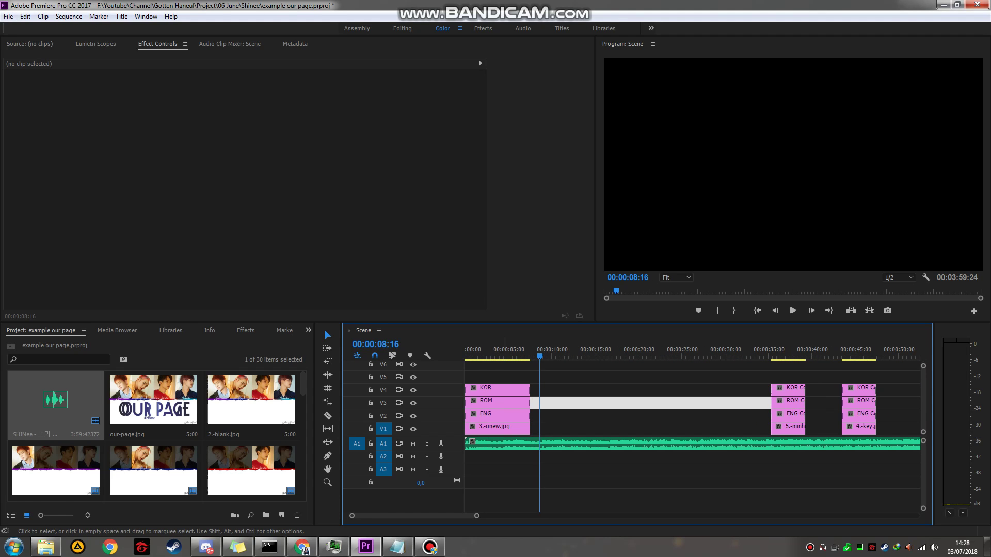
Play the sequence briefly from the start, and select the KOR, ROM, ENG and 3.-onew.jpg clips
drag(504, 355, 428, 356)
key(space)
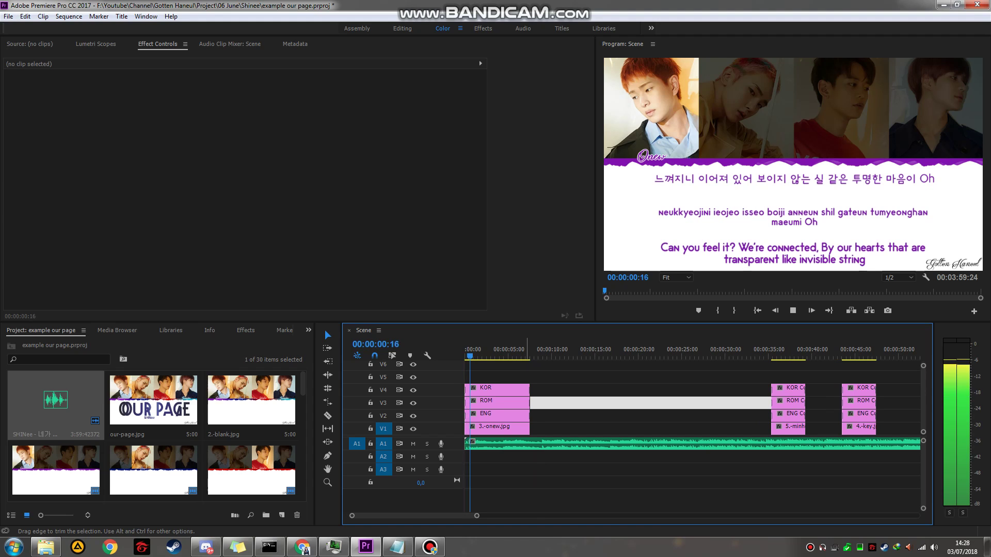
scroll(692, 408, up, 1)
scroll(484, 405, up, 2)
scroll(488, 402, up, 1)
drag(503, 375, 538, 427)
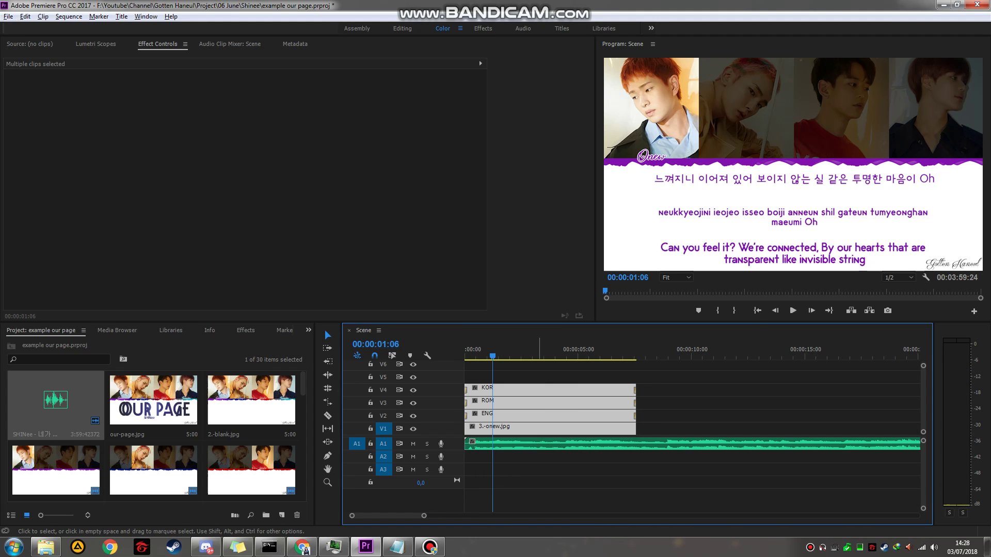
Switch to Notepad and replace the note's text with "*tips : hold alt + scroll up/down for zoom"
click(397, 547)
key(ctrl+a)
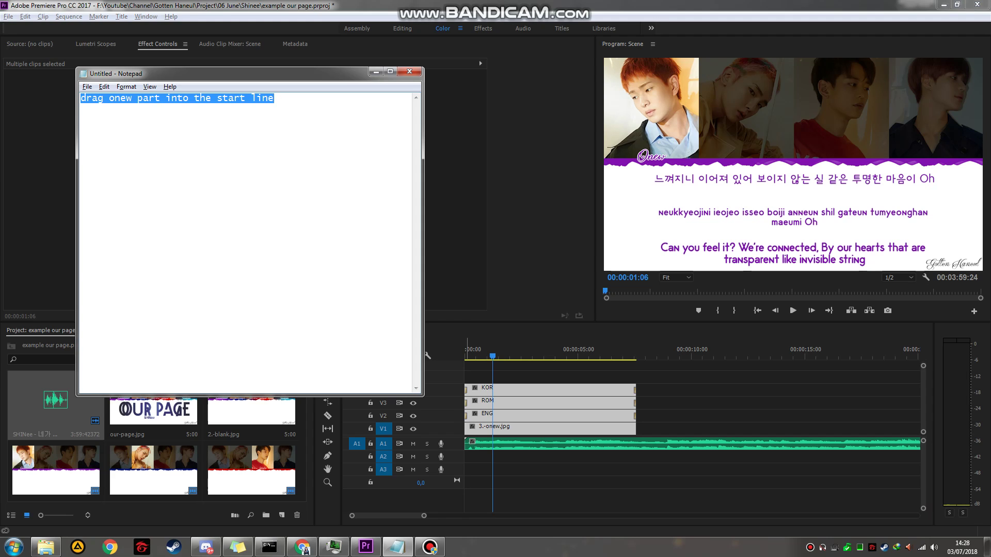
text(for)
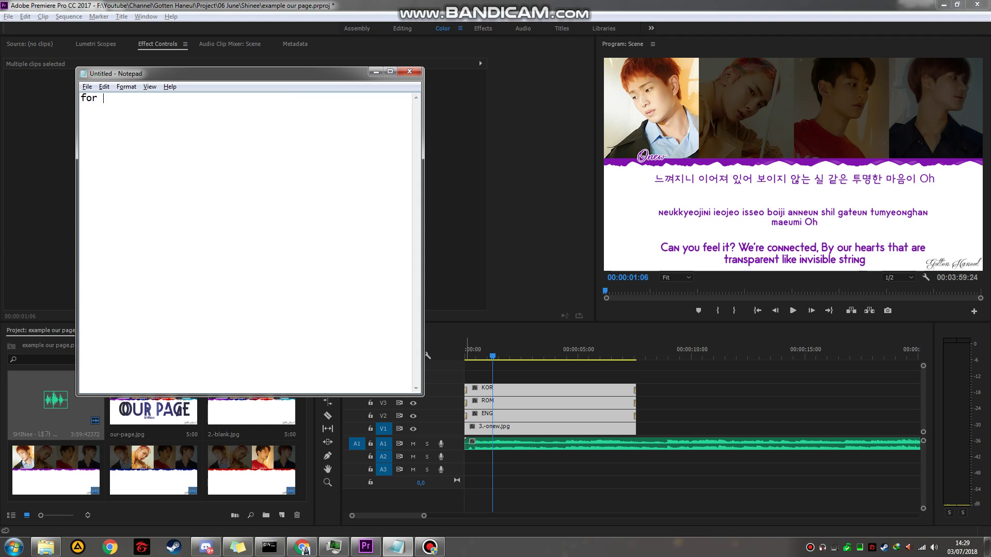
key(BackSpace)
key(BackSpace)
key(BackSpace)
text(*tips : hold alt + scroll up/)
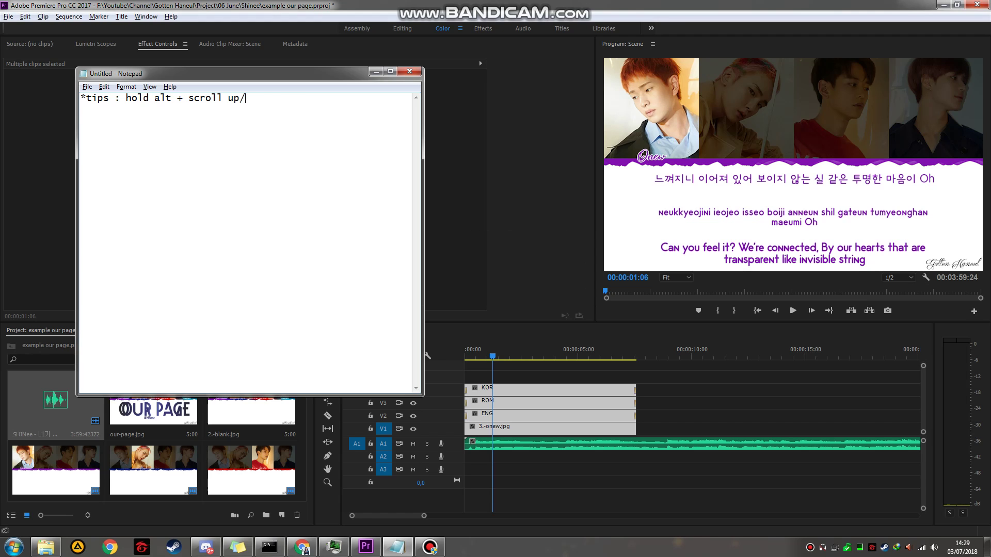
text(down for zoom)
Switch to Premiere Pro and demonstrate zooming the timeline in and out repeatedly around the Onew section
key(alt+Tab)
scroll(619, 413, down, 3)
scroll(619, 413, up, 2)
scroll(620, 413, down, 2)
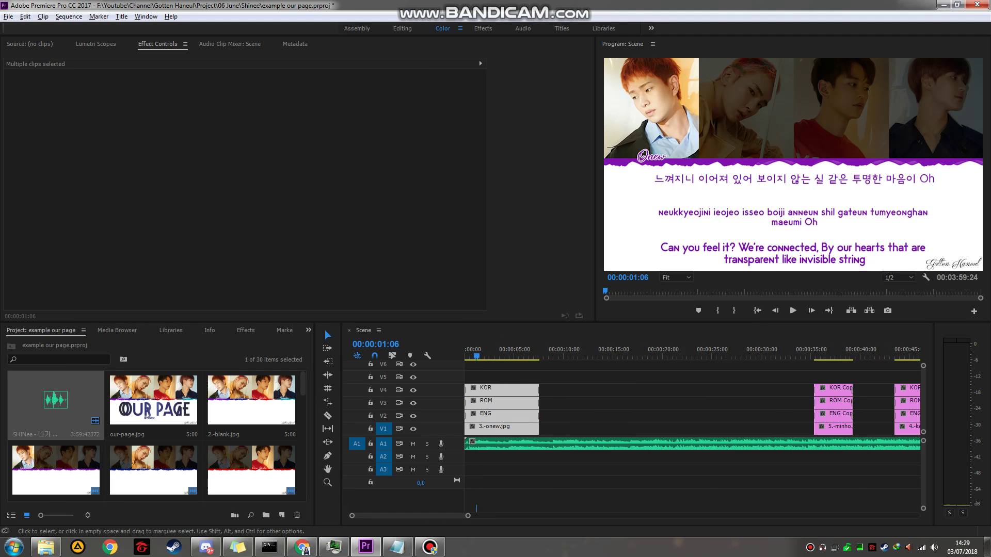
scroll(620, 413, up, 2)
scroll(620, 413, down, 2)
scroll(723, 407, up, 2)
scroll(723, 407, down, 2)
click(722, 390)
scroll(532, 398, up, 2)
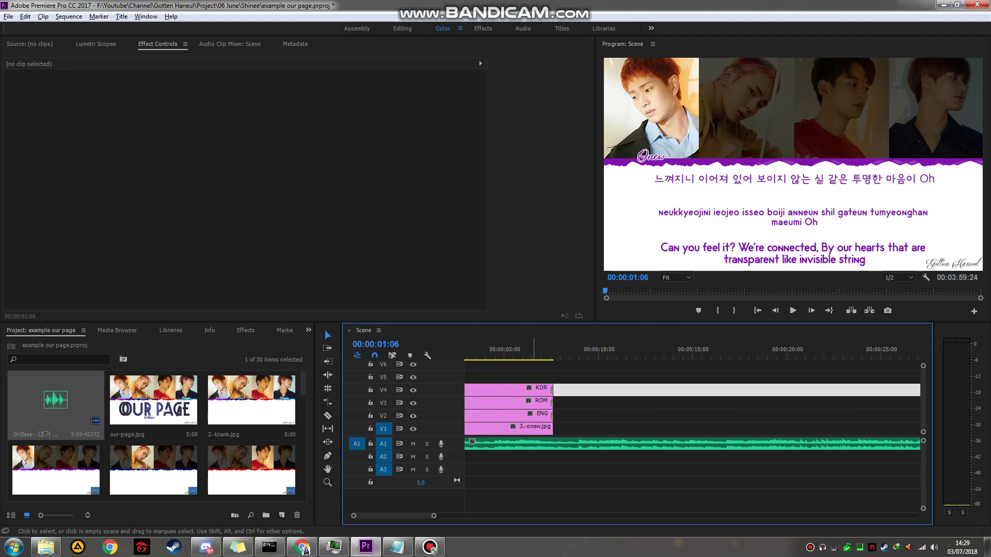
Play the sequence from the start to hear how long Onew's first line lasts
click(610, 404)
scroll(609, 403, up, 1)
key(Home)
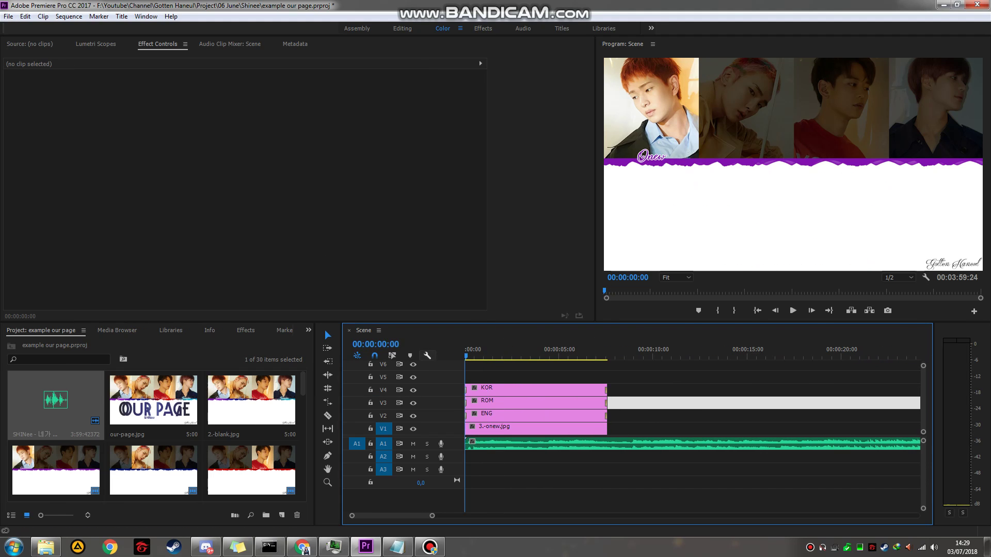
key(space)
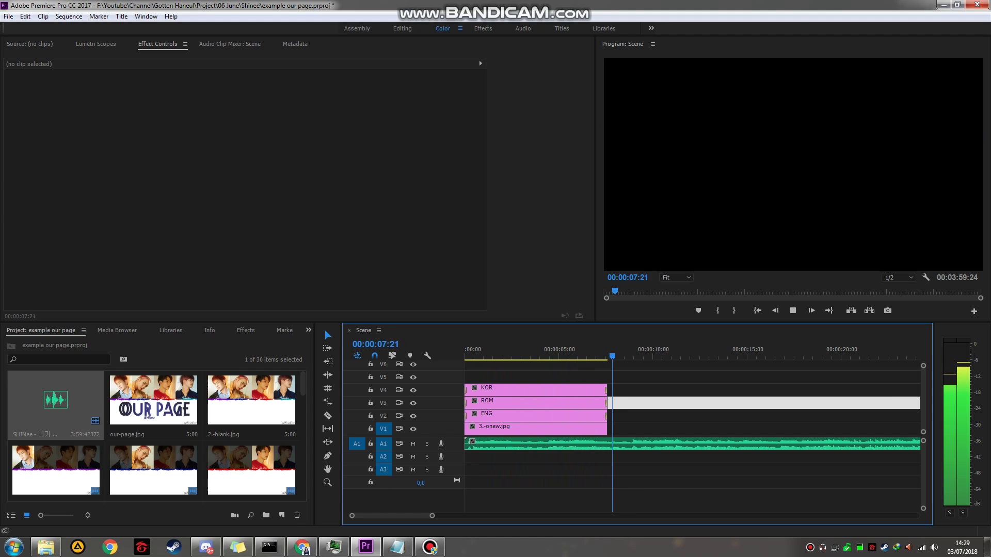
key(space)
Extend the stacked KOR, ROM, ENG and 3.-onew.jpg clips to end at about 00:00:16:19, and stop playback
drag(602, 376, 780, 416)
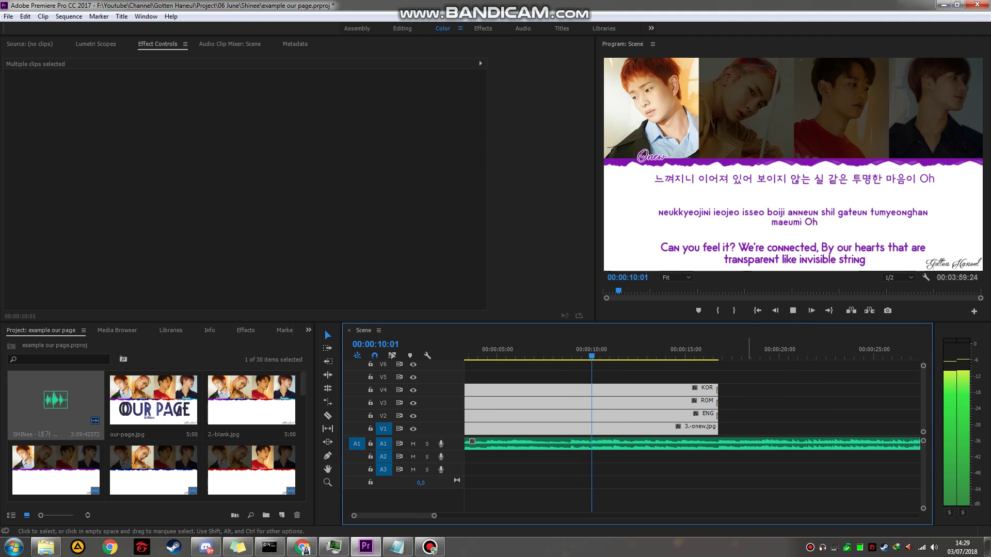
key(space)
scroll(730, 403, down, 3)
scroll(727, 403, up, 4)
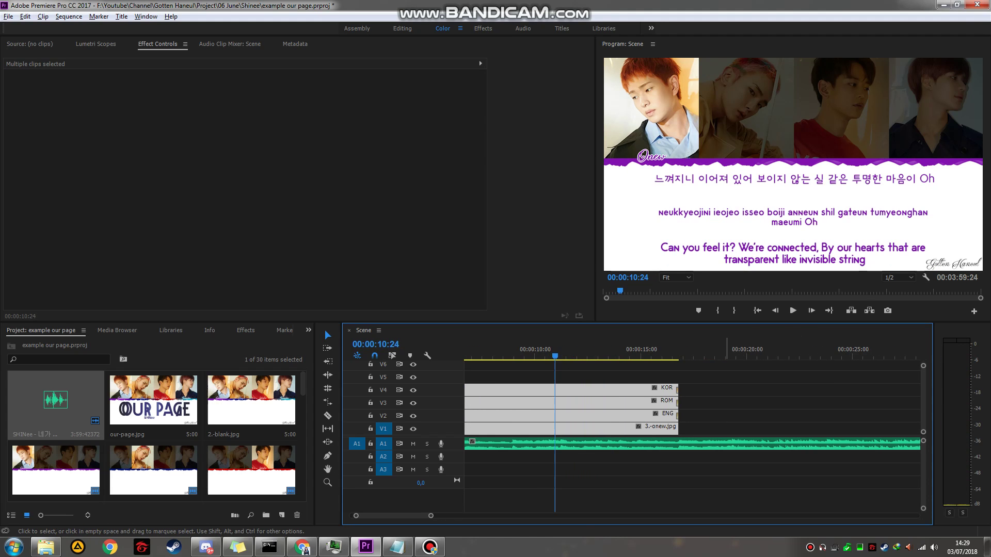
click(727, 404)
scroll(691, 413, up, 1)
Switch to Notepad and replace the note's text with "copy and paste"
key(alt+Tab)
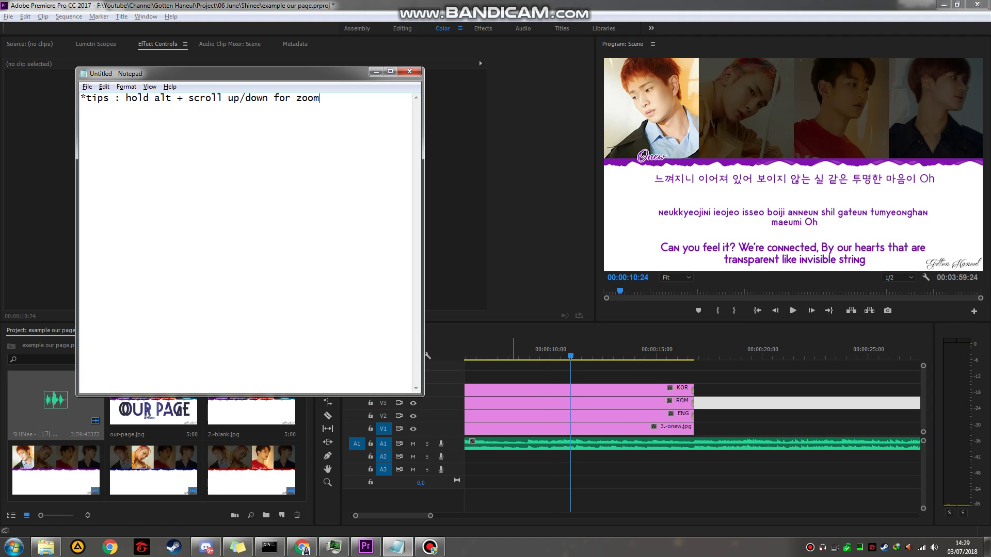
key(ctrl+a)
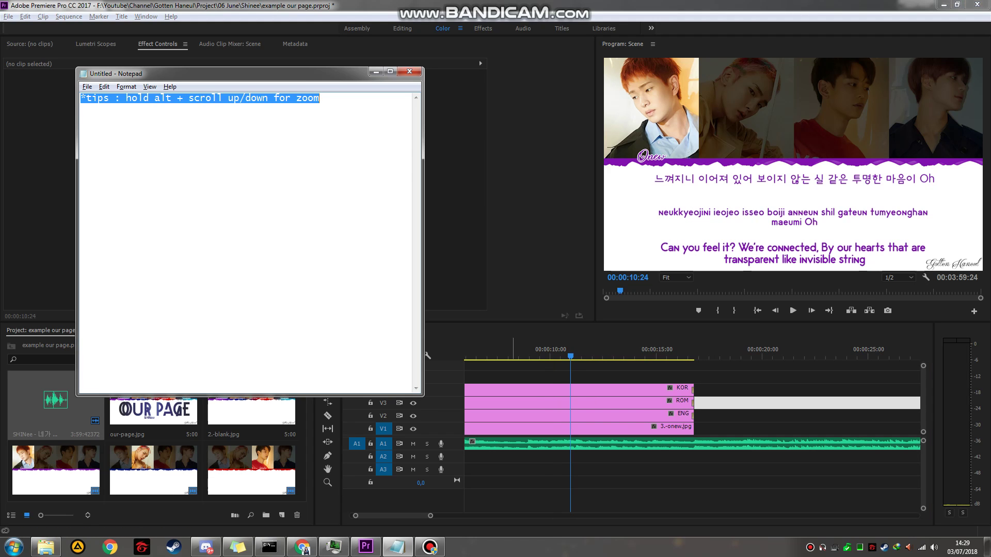
text(copy )
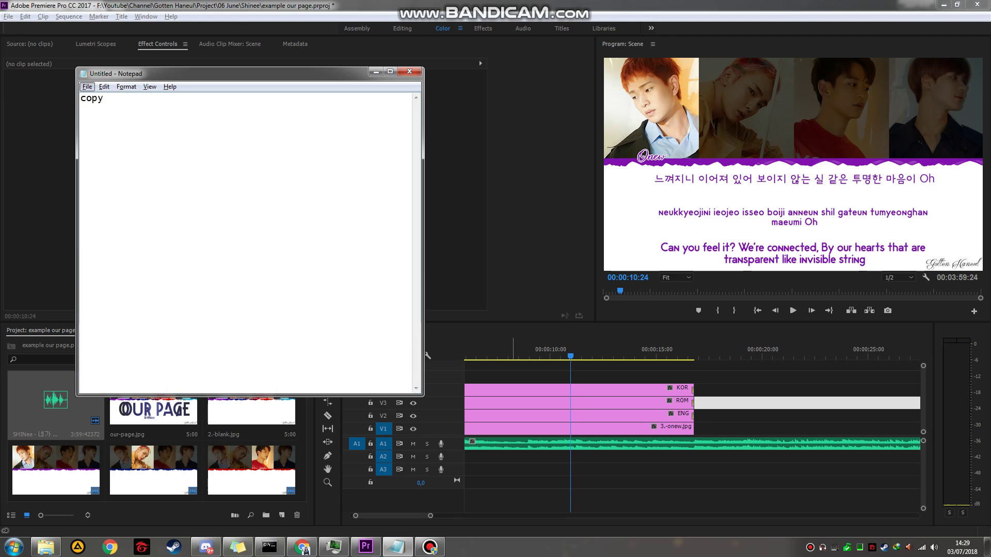
text(nd)
text( and past)
Switch to Chrome and copy Onew's first two romanized lines from the Our Page lyrics
key(alt+Tab)
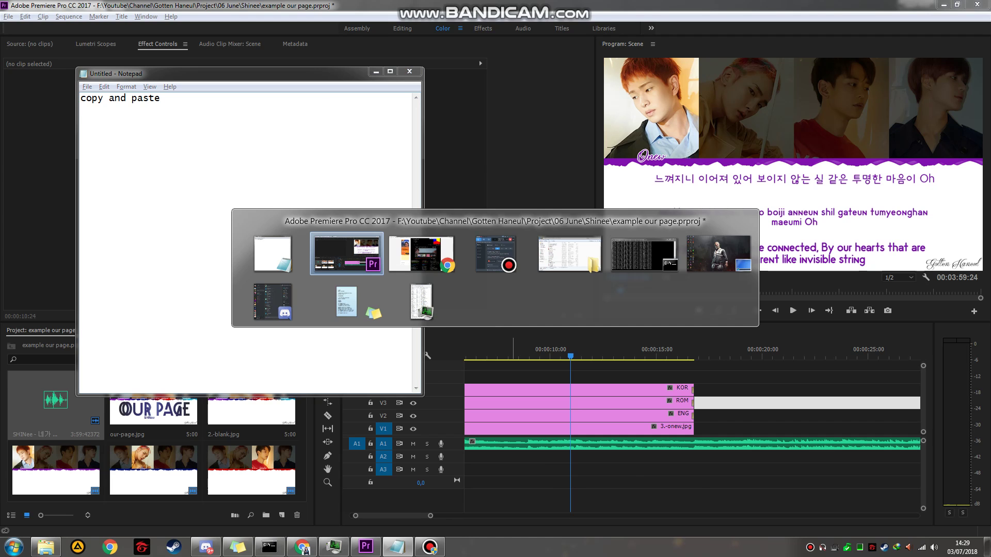
key(alt+Tab)
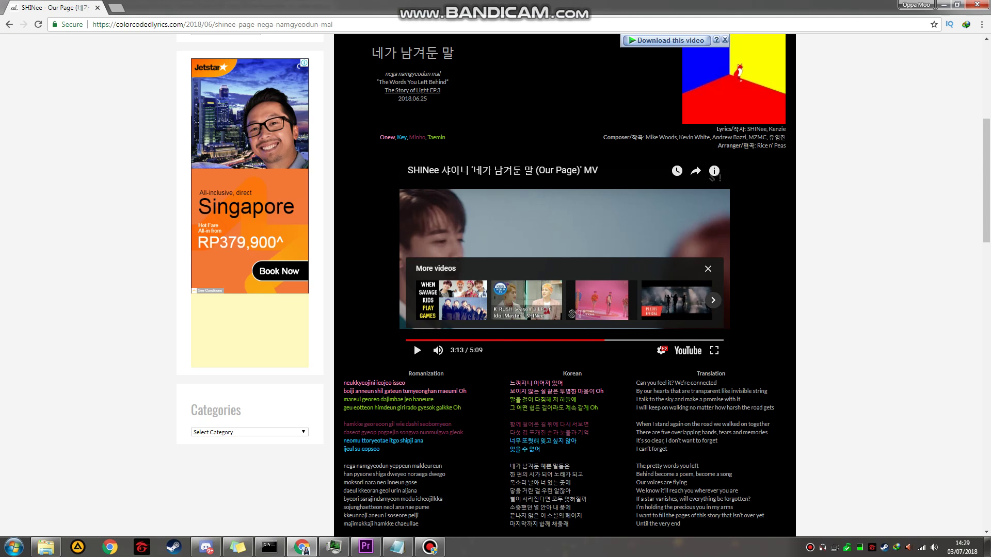
drag(343, 383, 467, 392)
right_click(440, 391)
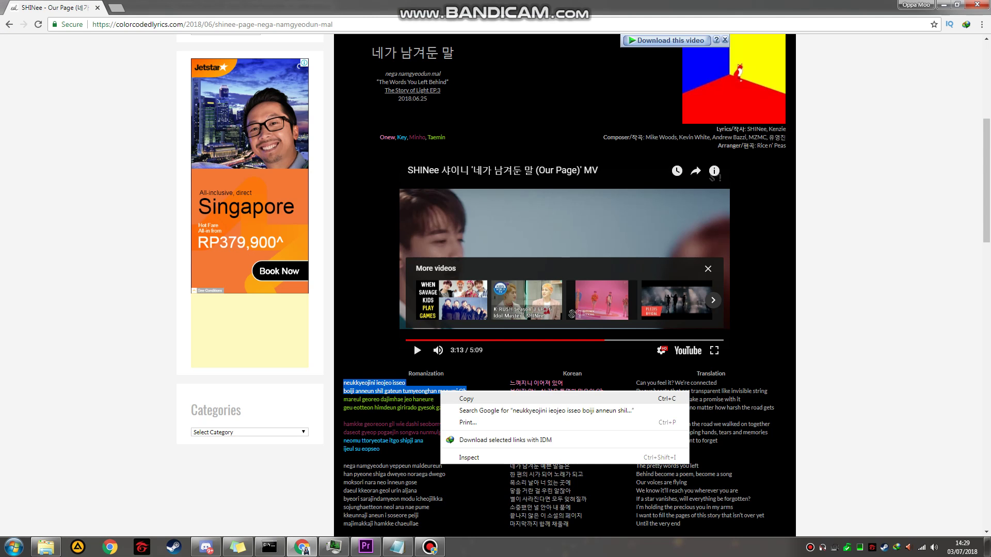
click(466, 399)
key(alt+Tab)
key(alt+Tab)
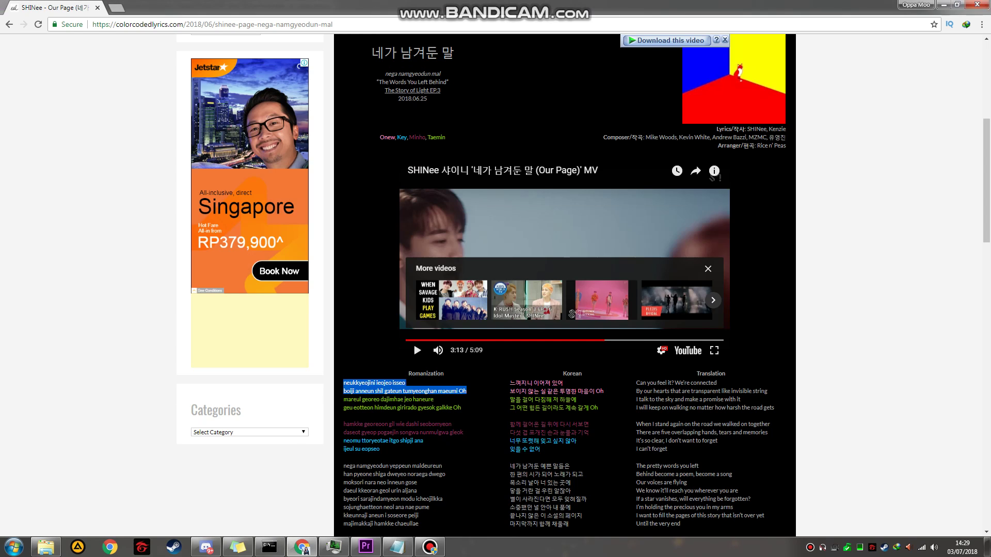
key(alt+Tab)
key(minus)
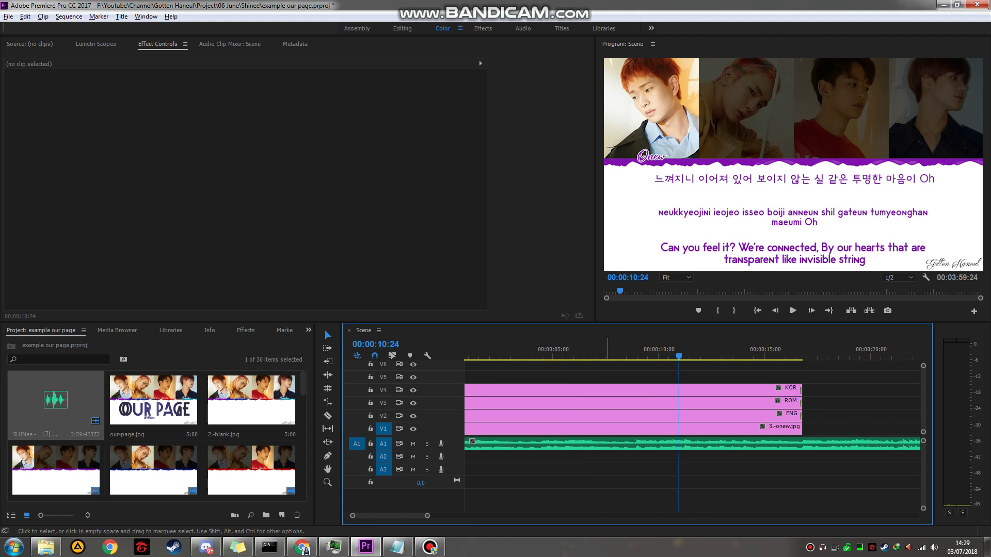
key(alt+Tab)
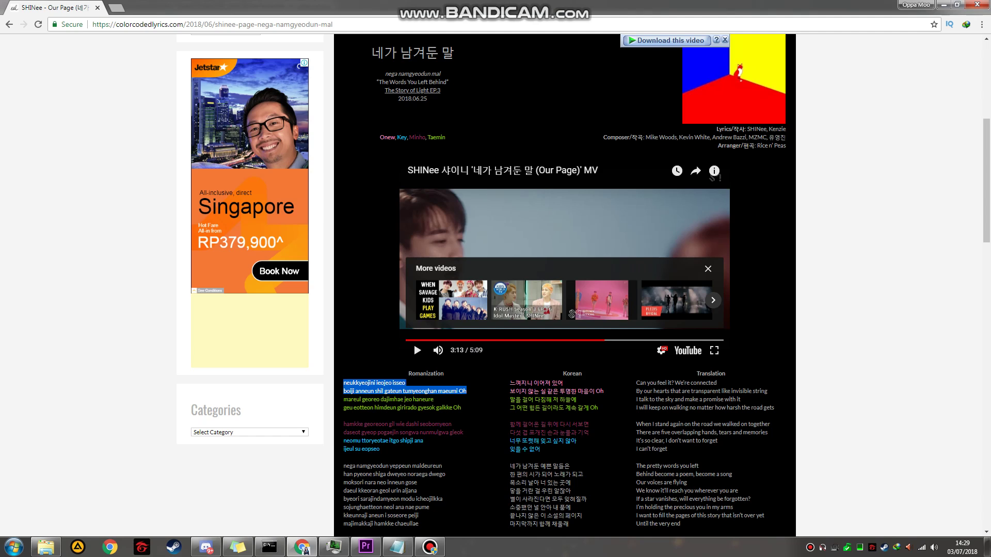
key(alt+Tab)
Switch to Notepad and replace the note's text with "its a rom, so paste it to rom"
key(alt+Tab)
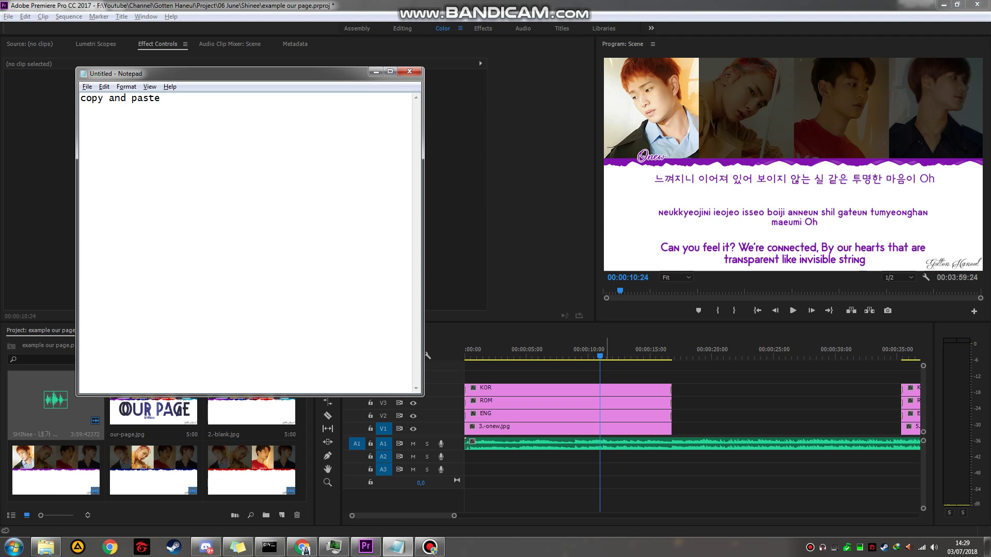
key(ctrl+a)
text(its a rom,)
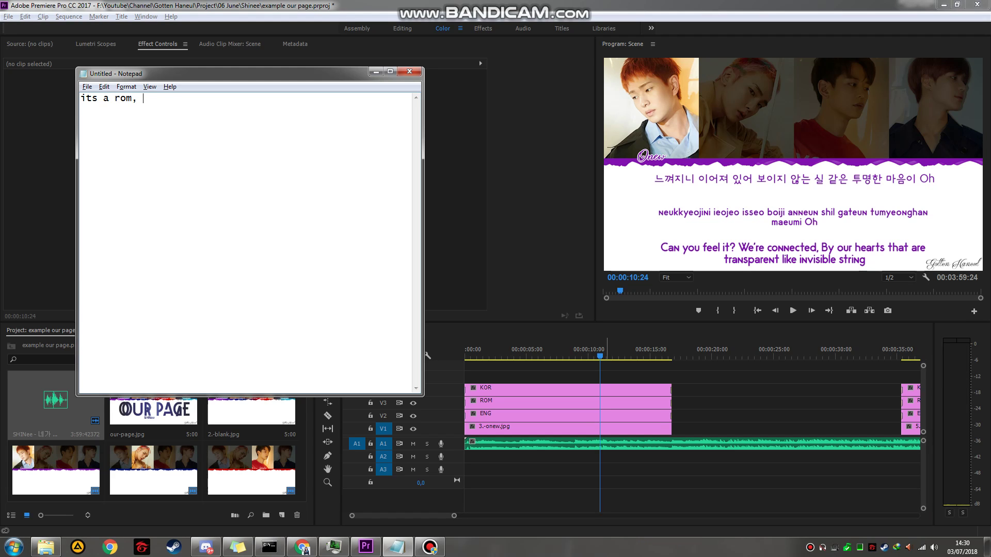
text( so paste it to rom)
Switch to Premiere Pro and open Onew's ROM clip on track V3 in the title editor
click(529, 467)
scroll(590, 413, up, 1)
click(682, 403)
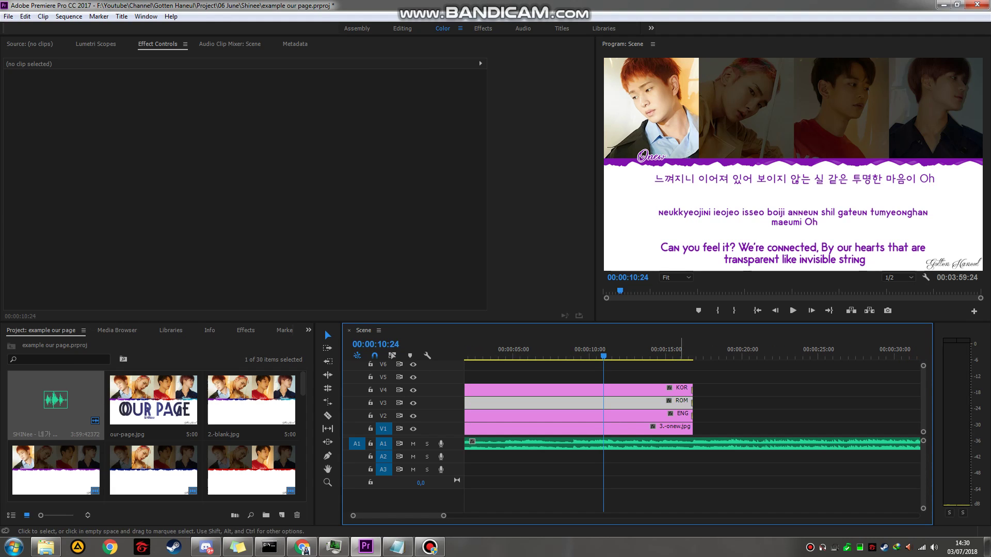
right_click(649, 403)
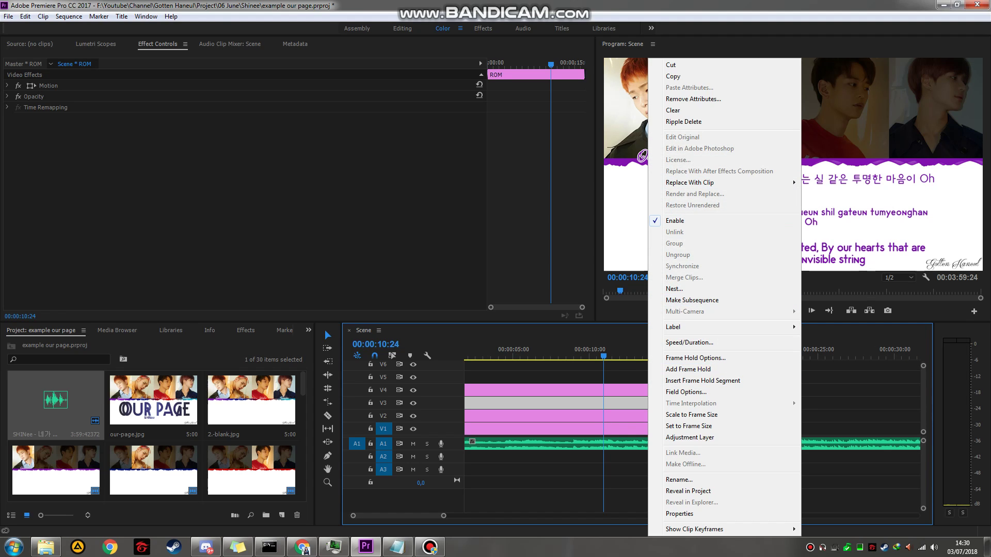
double_click(626, 406)
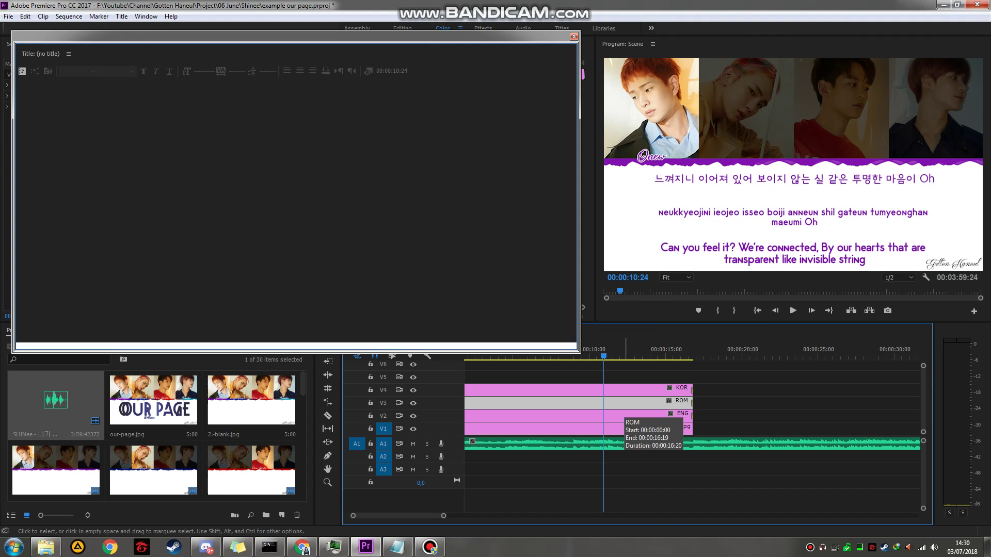
Switch to Notepad, replace the note's text with "double click it", and return to the ROM title in Premiere Pro
key(alt+Tab)
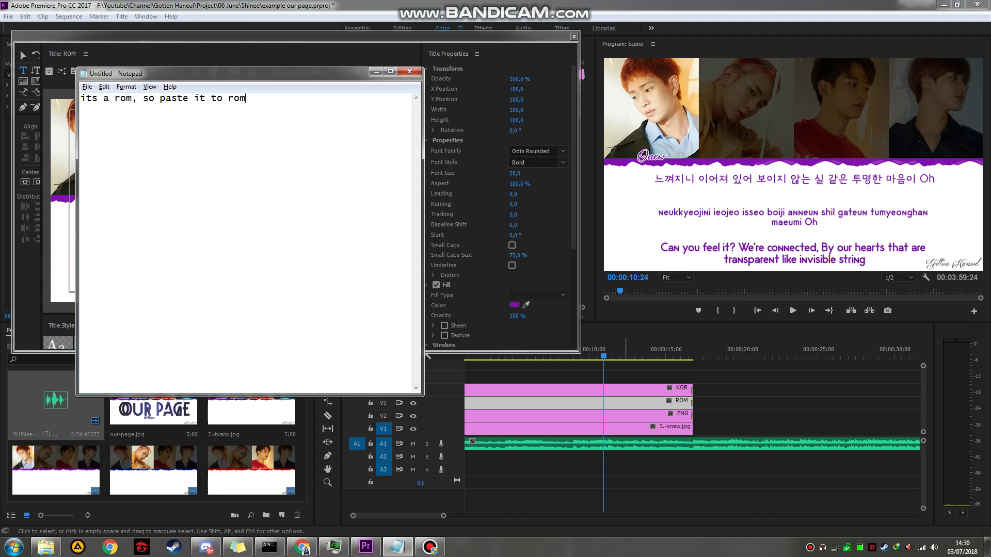
key(ctrl+a)
text(dou)
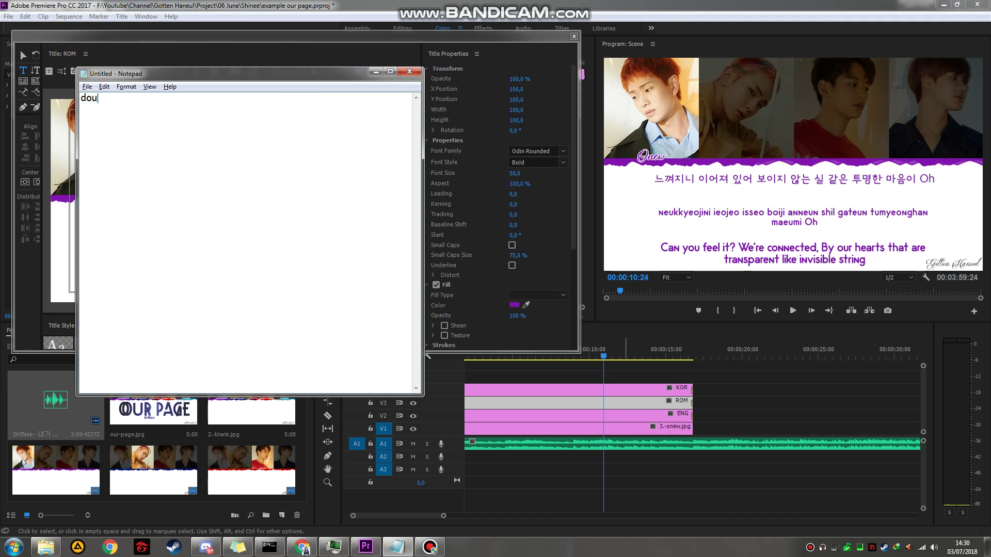
text(ble click it)
key(alt+Tab)
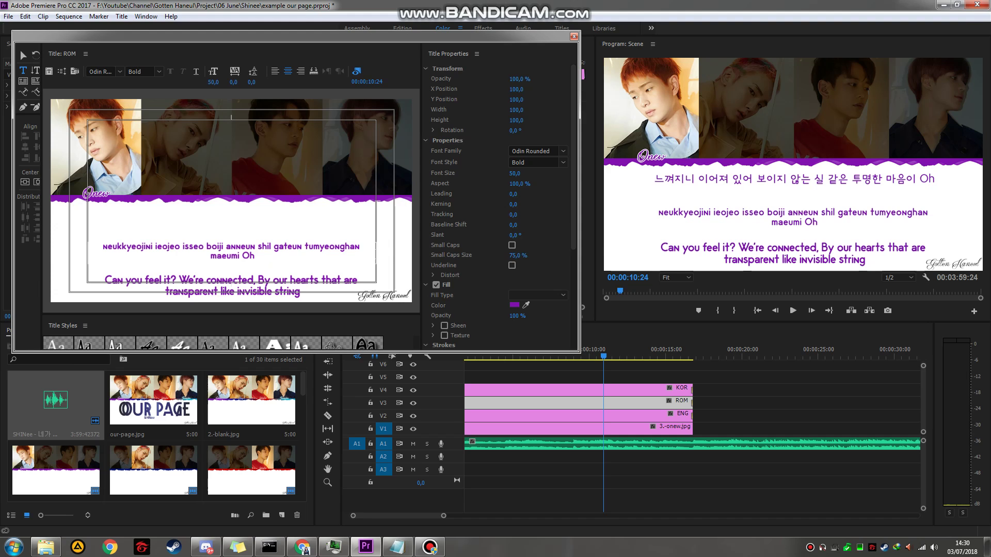
Switch to Notepad and add "here is the text, so paste it here" two lines below the first line
key(alt+Tab)
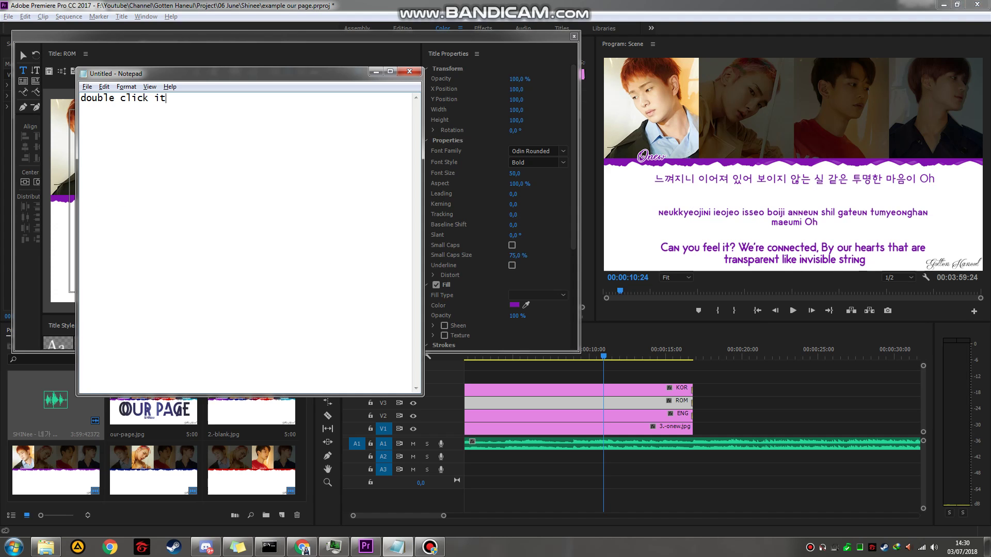
key(Return)
key(Return)
text(here is the text, so paste )
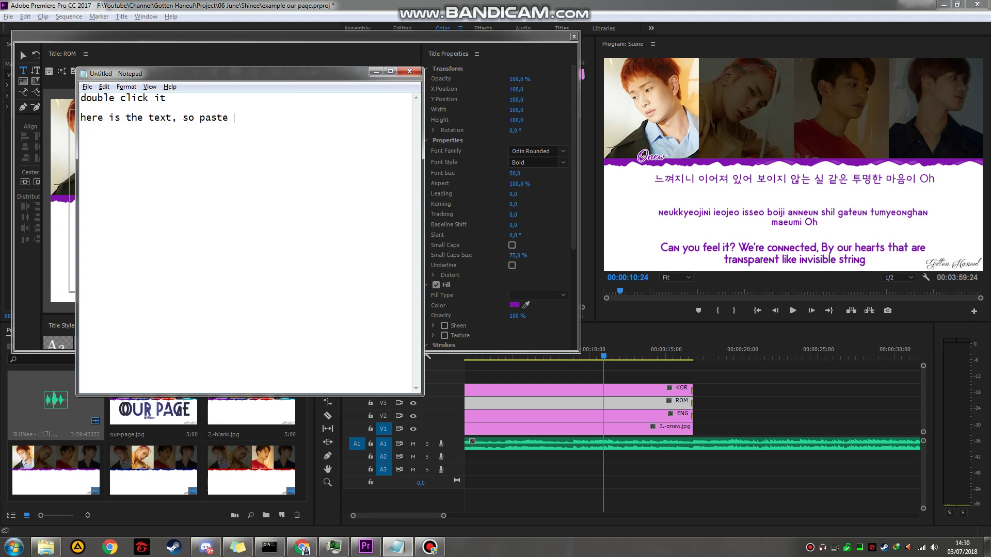
text(it here)
Switch to Premiere Pro and demonstrate where the romanized lyrics are pasted in the ROM title's text
key(alt+Tab)
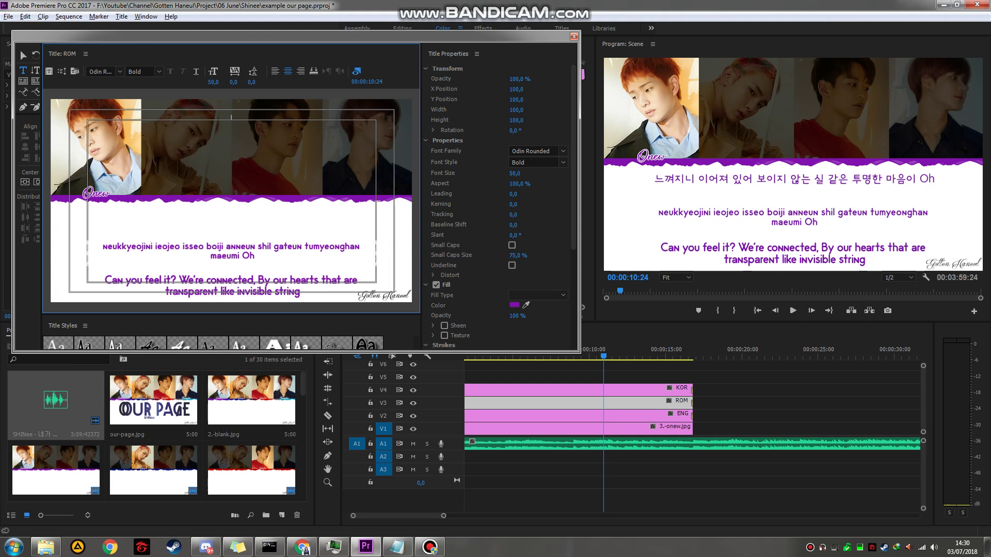
right_click(113, 223)
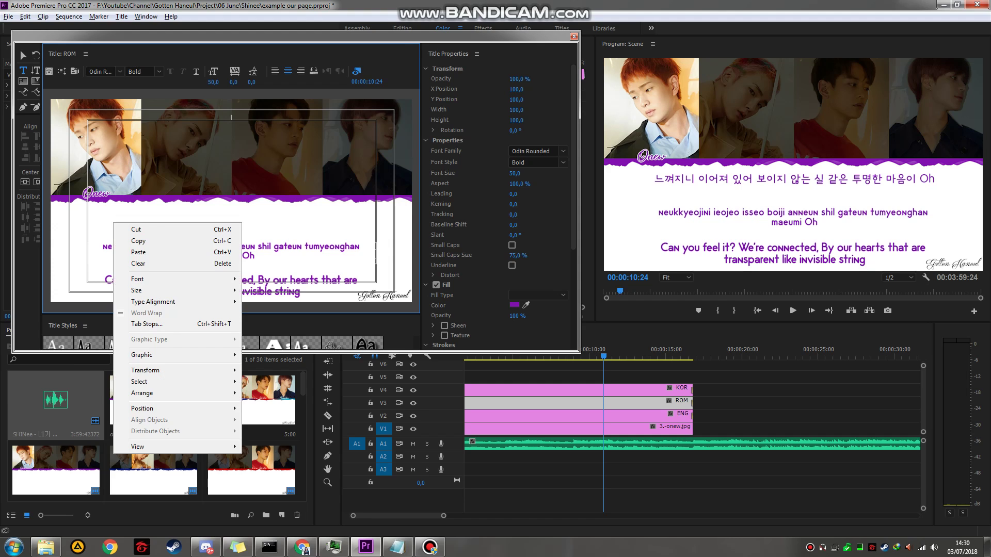
mouse_move(171, 302)
key(Escape)
key(Escape)
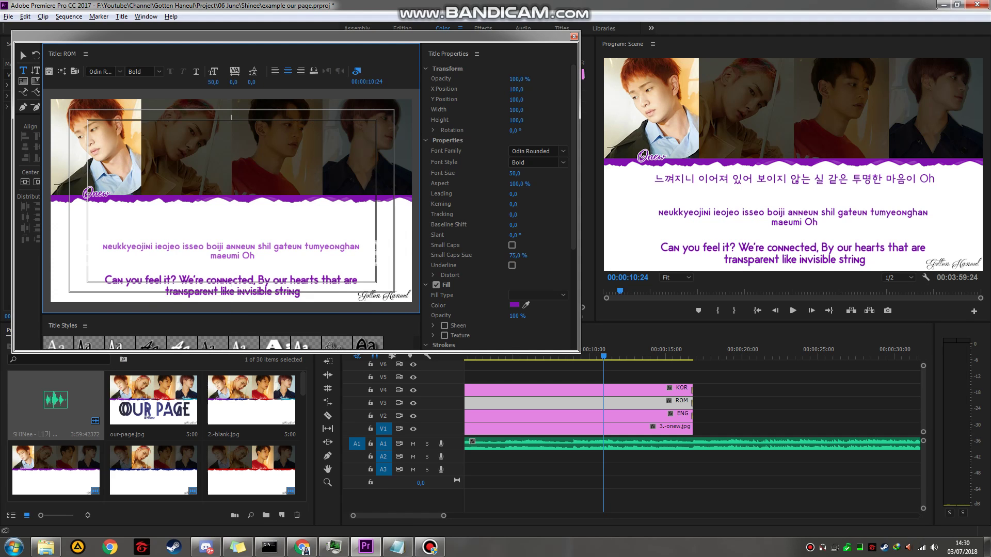
key(Return)
key(BackSpace)
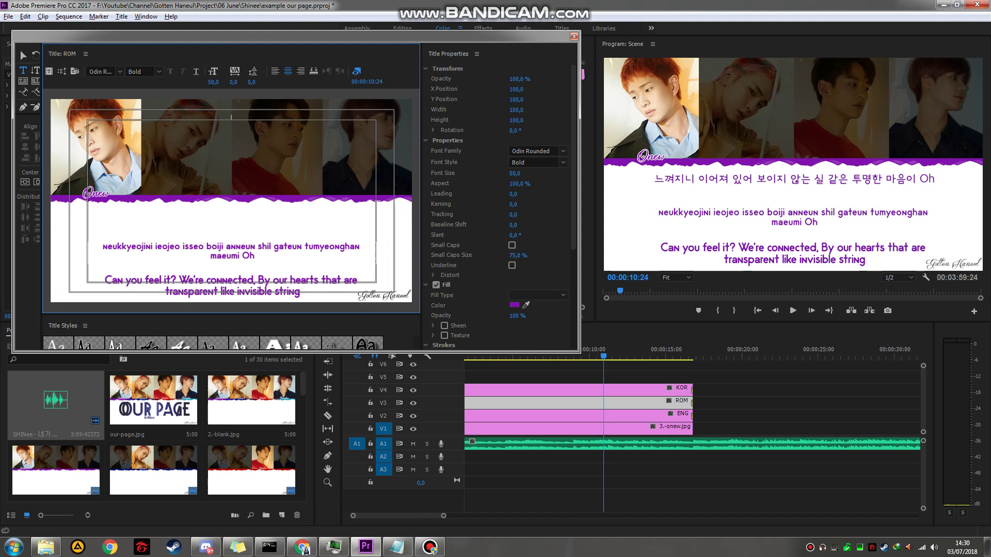
Switch to Notepad and replace the note's text with "do it for kor and eng too"
key(alt+Tab)
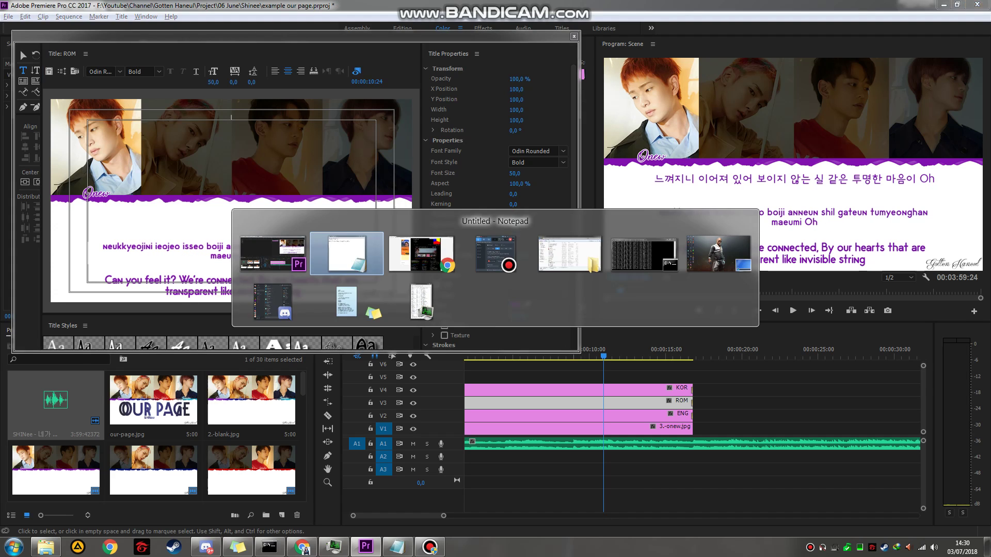
text(do it)
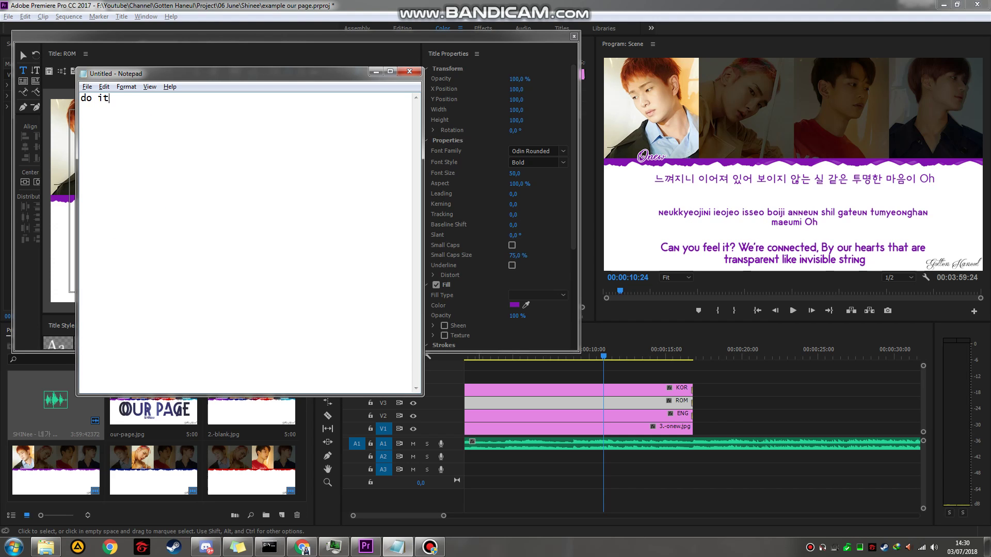
text( for kor and eng too)
Switch to Chrome and select Onew's first two lines in the Korean lyrics column
key(alt+Tab)
key(alt+Tab)
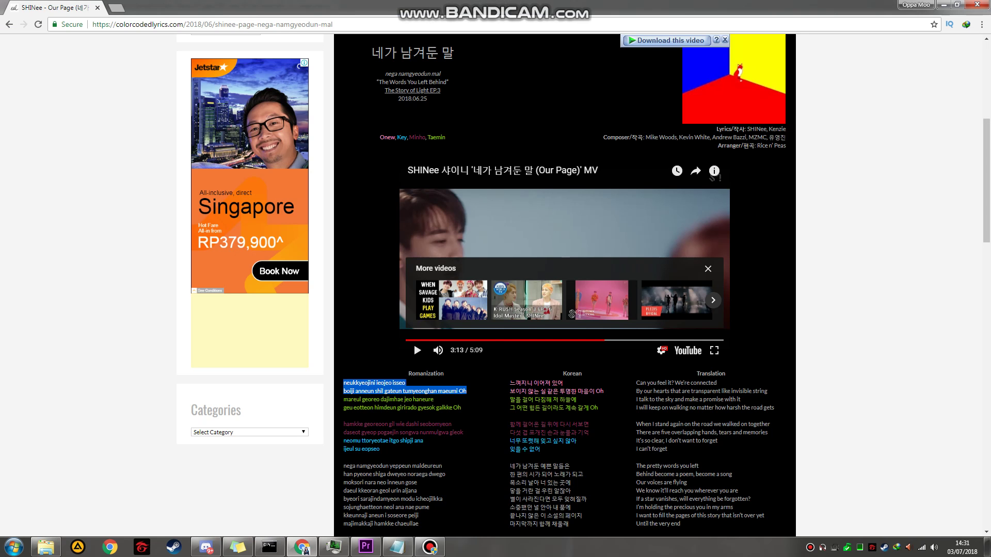
drag(509, 383, 605, 391)
Switch to Premiere Pro, open Onew's KOR title, and demonstrate joining its lyric text onto one line between 있어 and 보이지
key(alt+Tab)
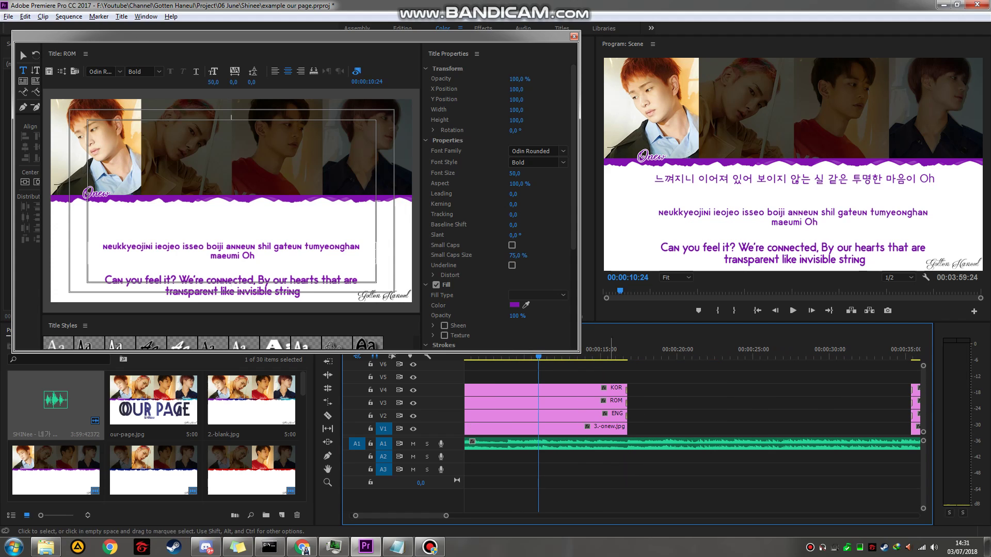
double_click(546, 390)
click(196, 215)
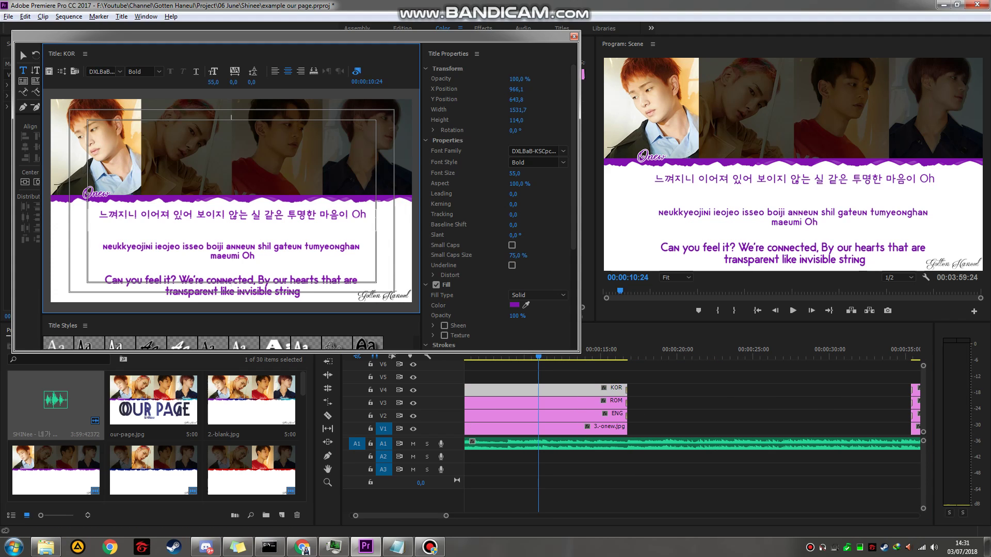
key(BackSpace)
key(Return)
key(BackSpace)
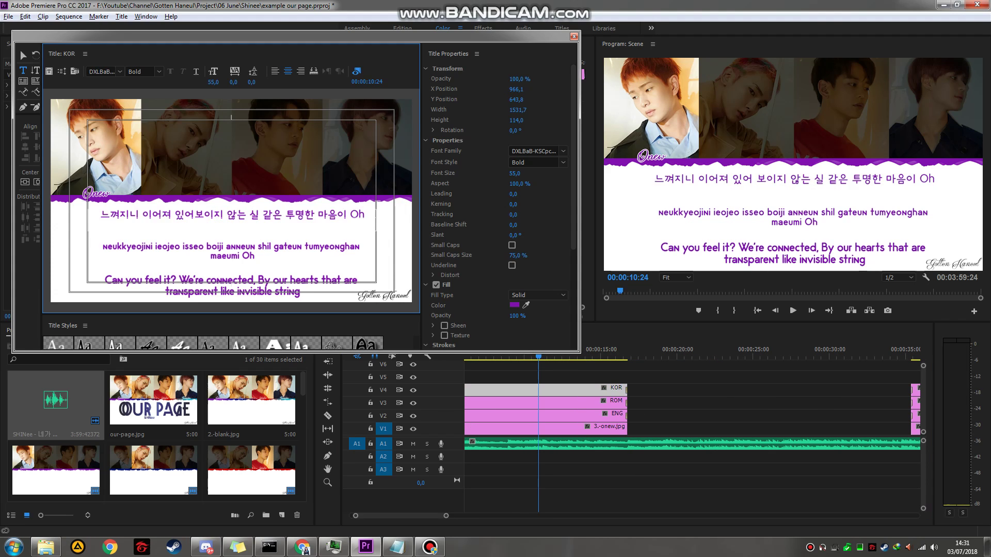
Copy Onew's first two translation lines from Chrome and paste them over the ENG title's text in Premiere Pro, closing the apostrophe gap and joining the lines
key(alt+Tab)
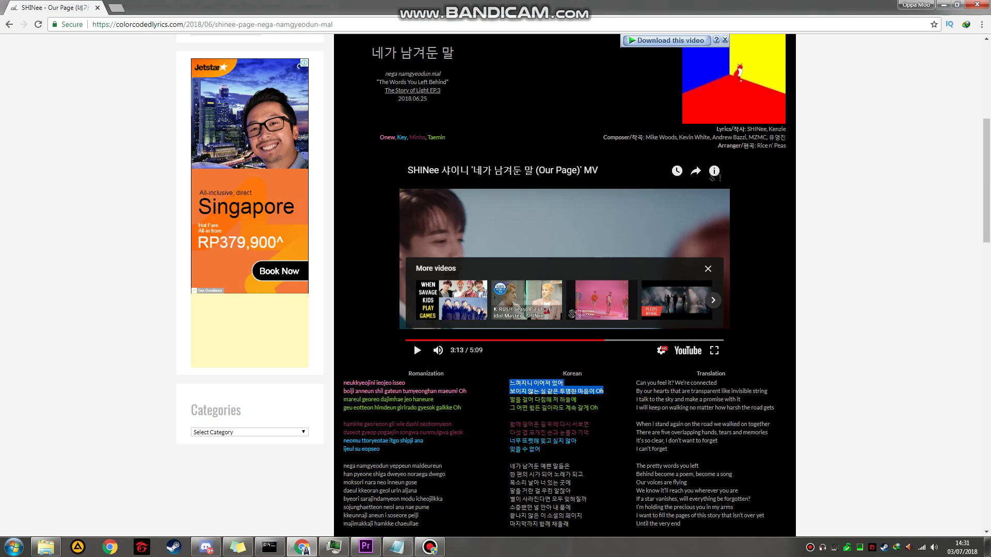
drag(636, 383, 767, 391)
key(alt+Tab)
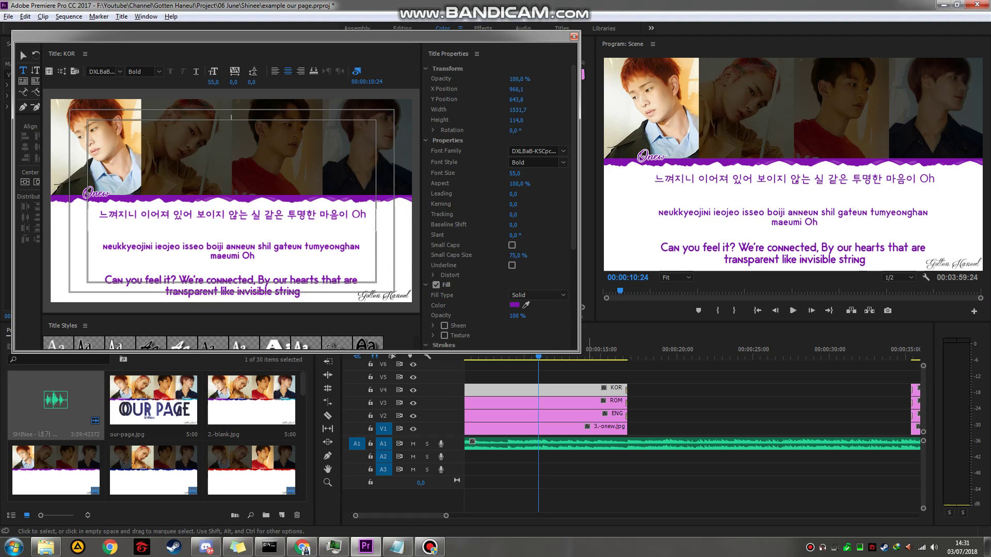
key(ctrl+a)
text(Can you feel it? We' re connected By our hearts that are transparent like invisible string)
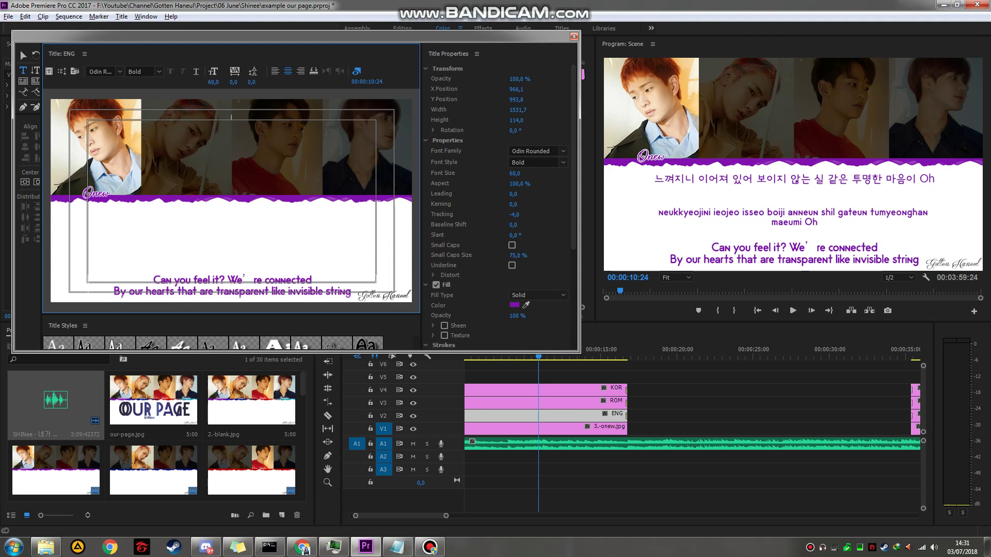
key(BackSpace)
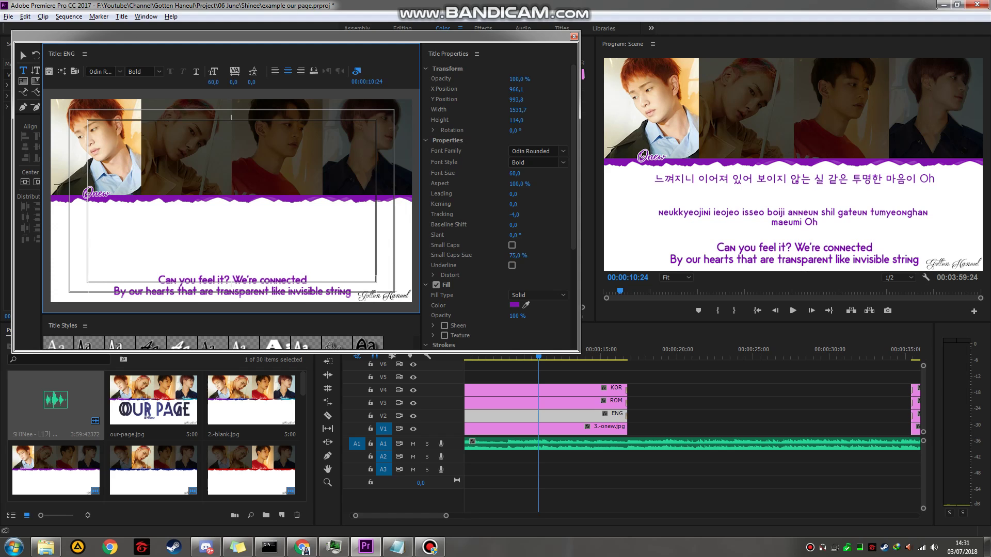
key(Delete)
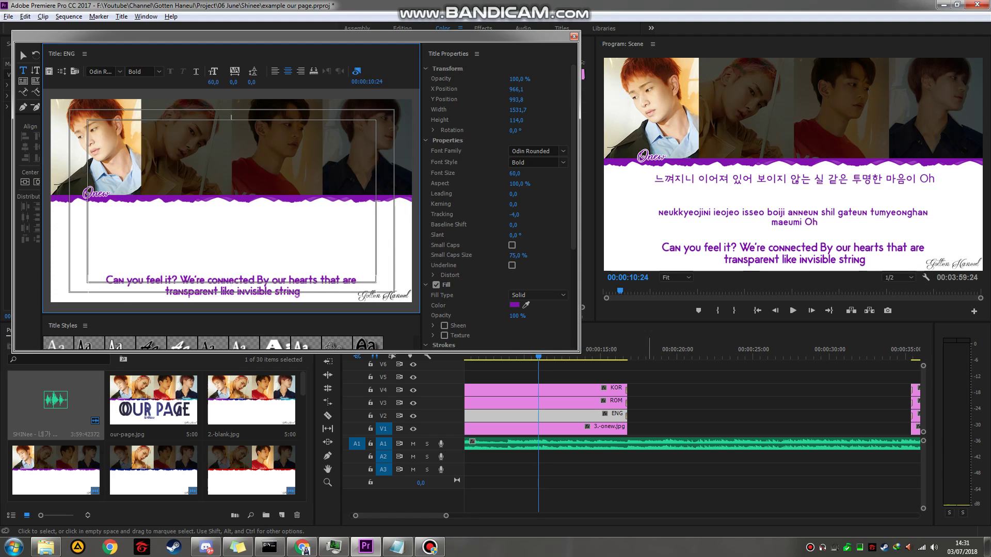
Play the song to the end of Onew's part and extend his title and image clips to 00:00:17:11
key(space)
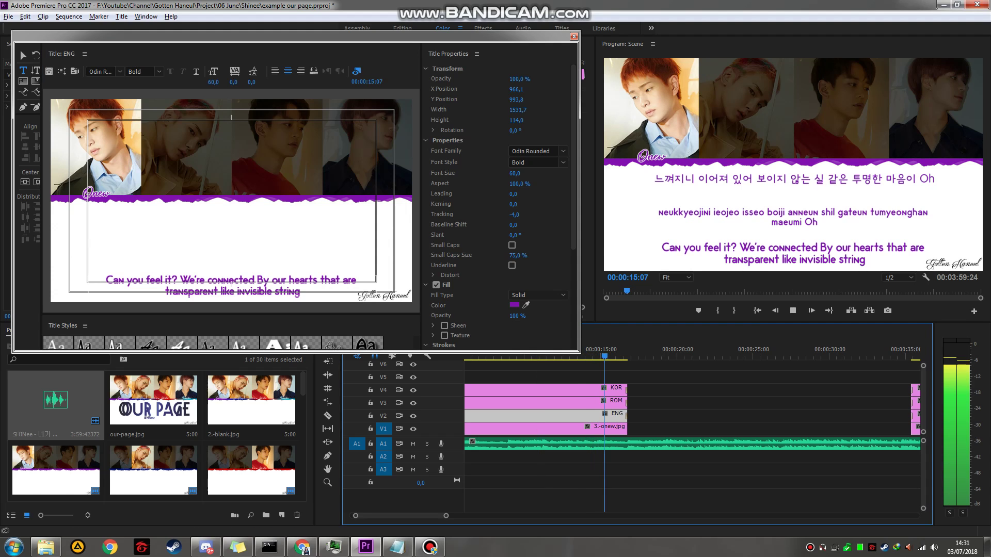
key(space)
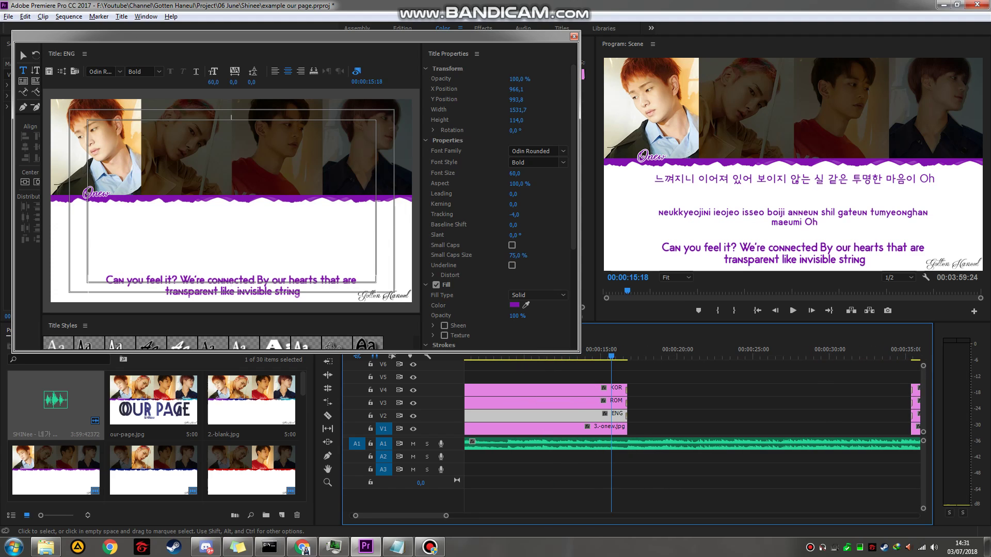
key(space)
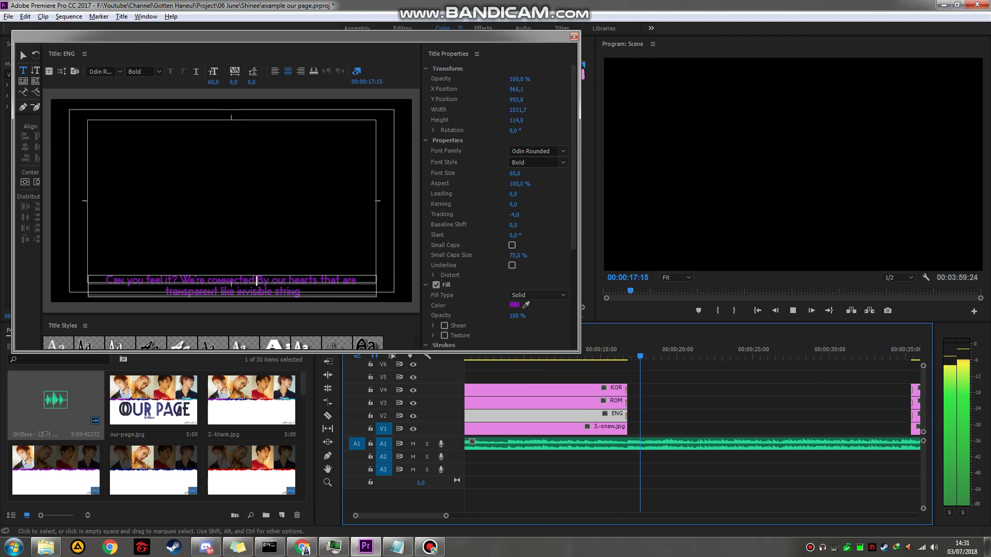
key(space)
drag(644, 357, 638, 426)
click(619, 376)
scroll(639, 426, down, 2)
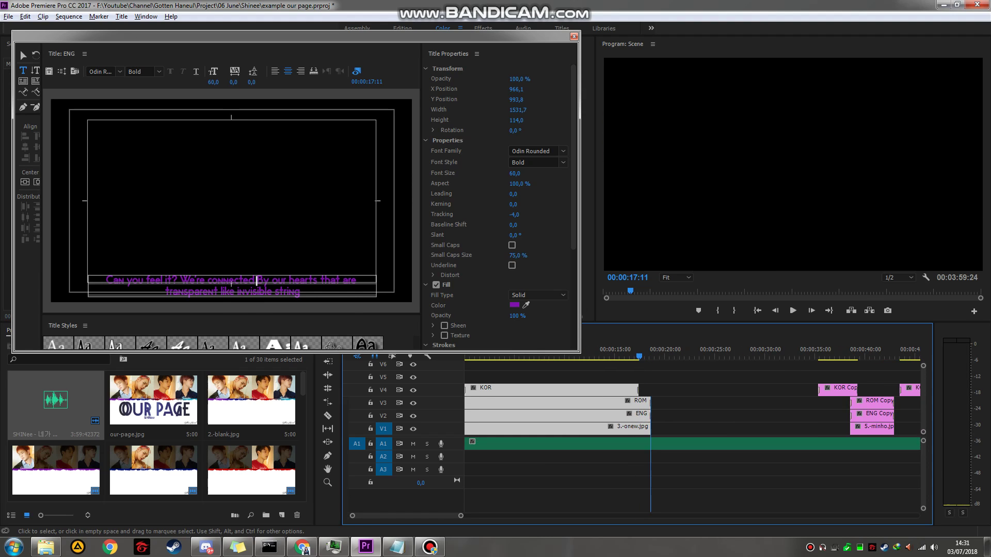
Check the next lyric lines in Chrome, and replace the Notepad note's text with "the next is taemin part."
key(alt+Tab)
click(636, 401)
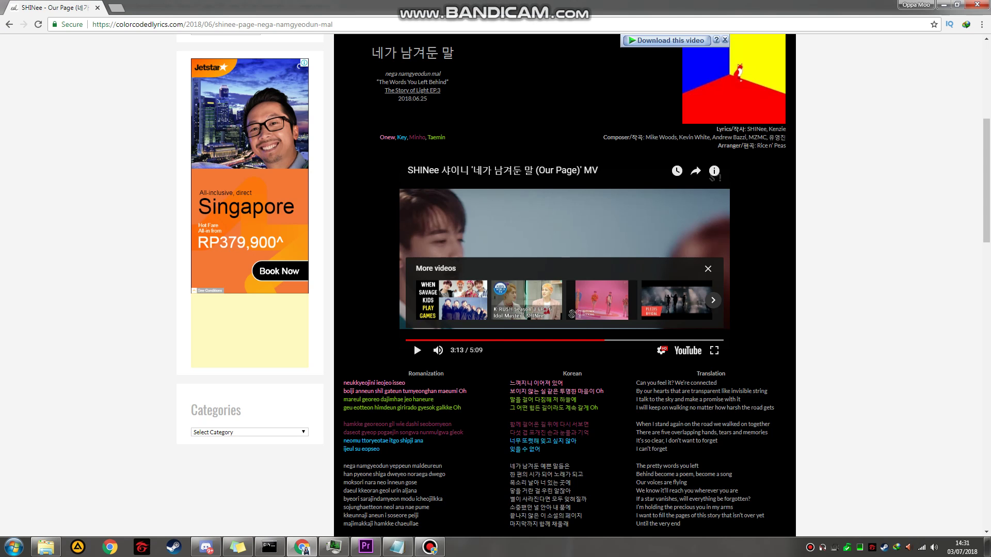
key(alt+Tab)
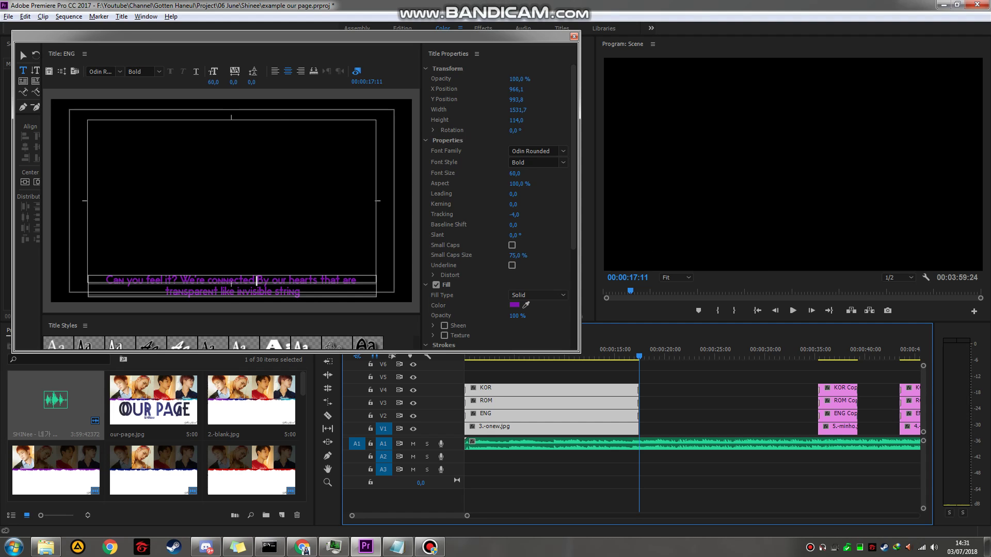
key(alt+Tab)
key(alt+Tab)
key(ctrl+a)
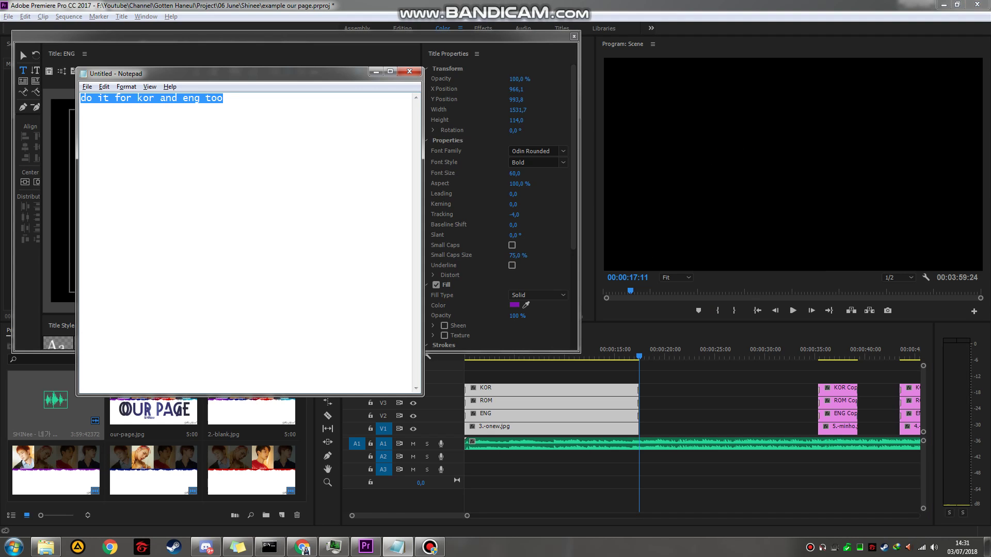
key(BackSpace)
text(th)
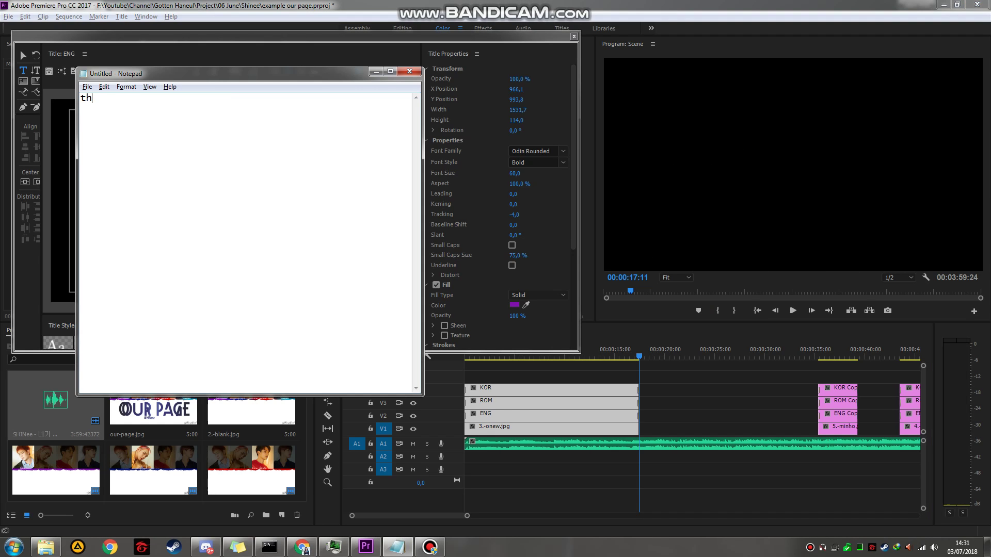
text(e next is taemin part.)
Switch to Premiere Pro and move Taemin's title and image clips to start directly after Onew's clips at 00:00:17:11
key(alt+Tab)
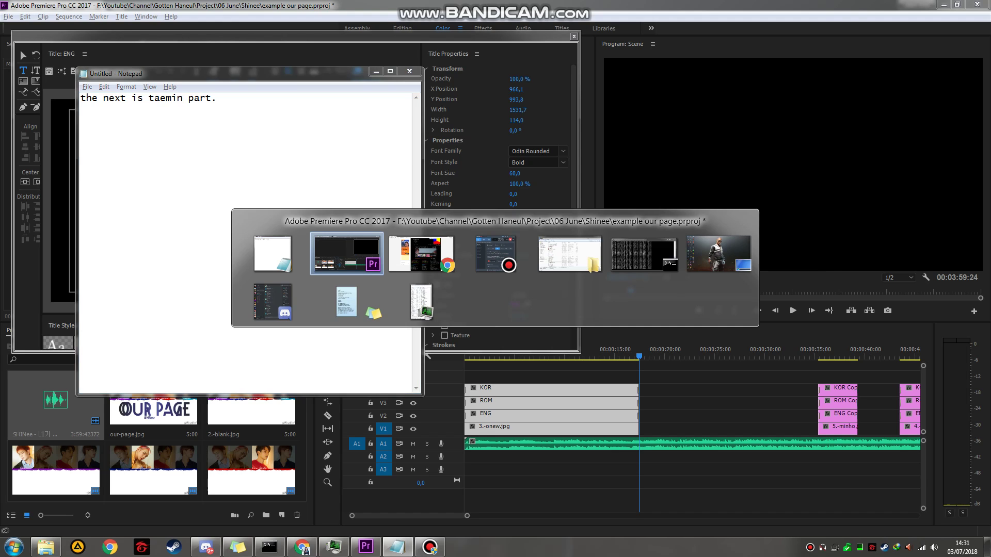
drag(803, 376, 835, 429)
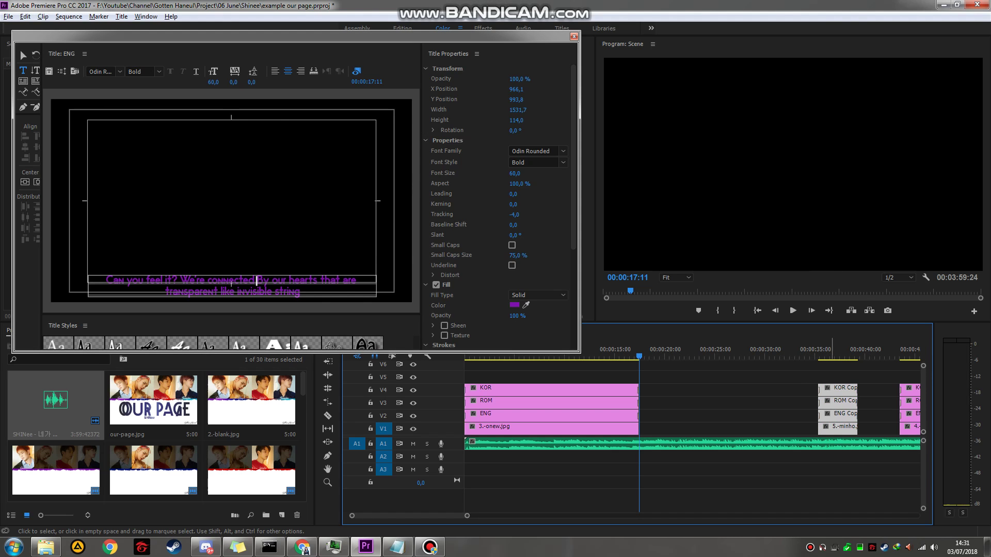
click(873, 416)
scroll(862, 416, down, 5)
scroll(692, 413, down, 5)
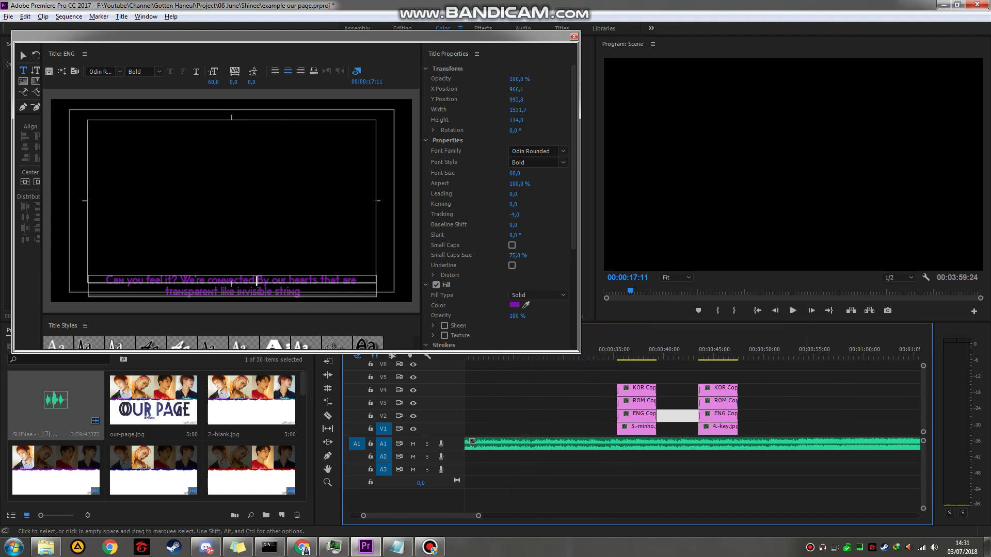
scroll(855, 423, down, 1)
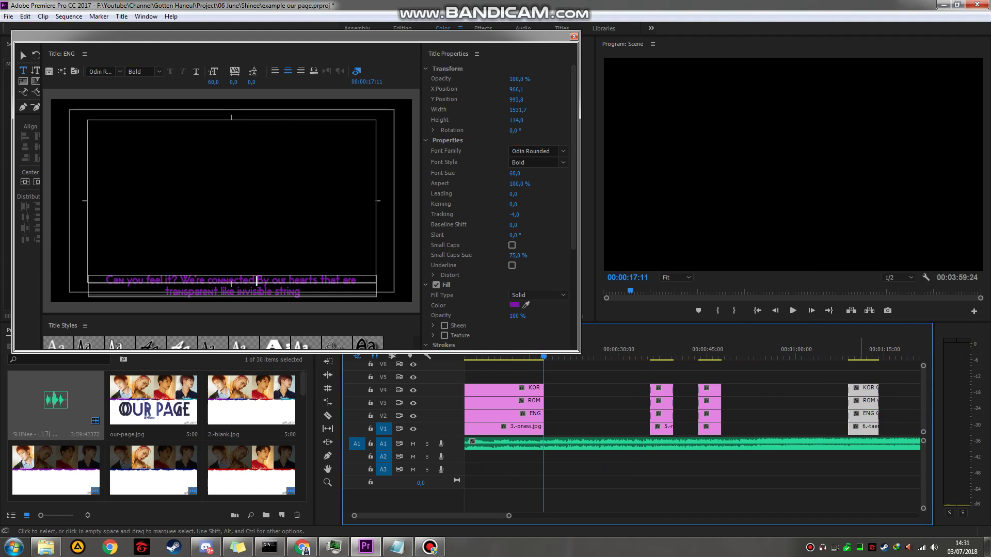
drag(855, 424, 552, 423)
scroll(556, 422, up, 4)
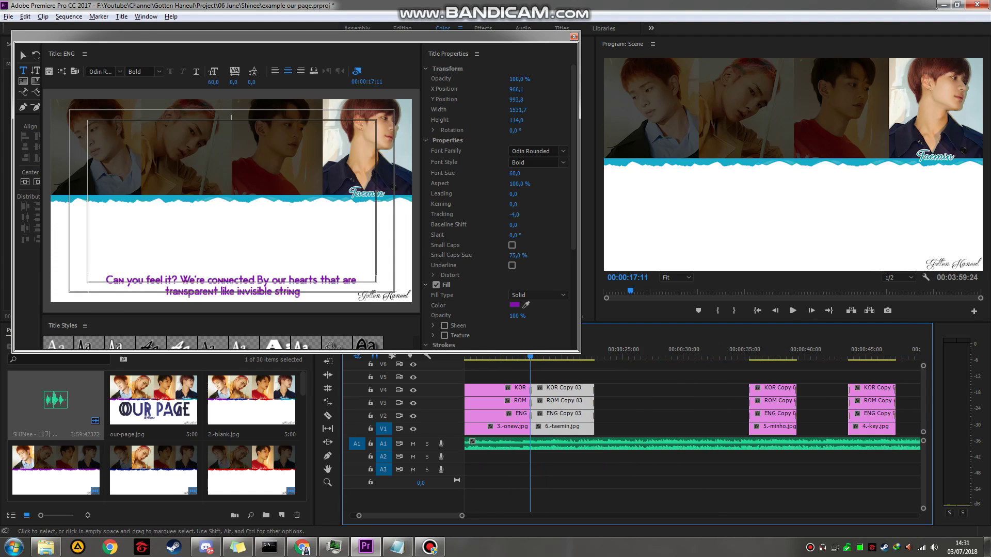
click(556, 467)
Play the song through Taemin's part and extend his title and image clips to the start of Minho's clips at 00:00:35:08
scroll(556, 467, up, 2)
scroll(556, 467, up, 1)
key(space)
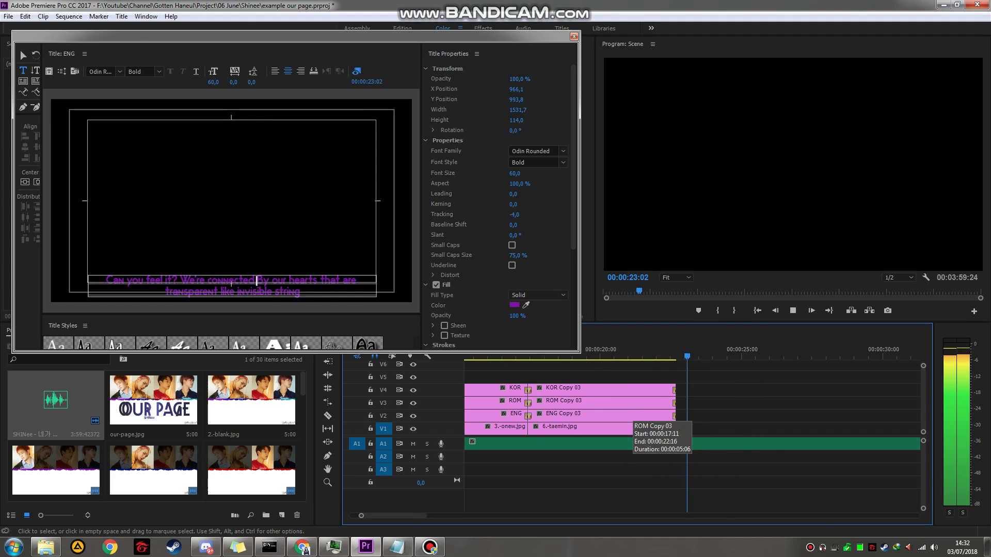
scroll(760, 426, down, 1)
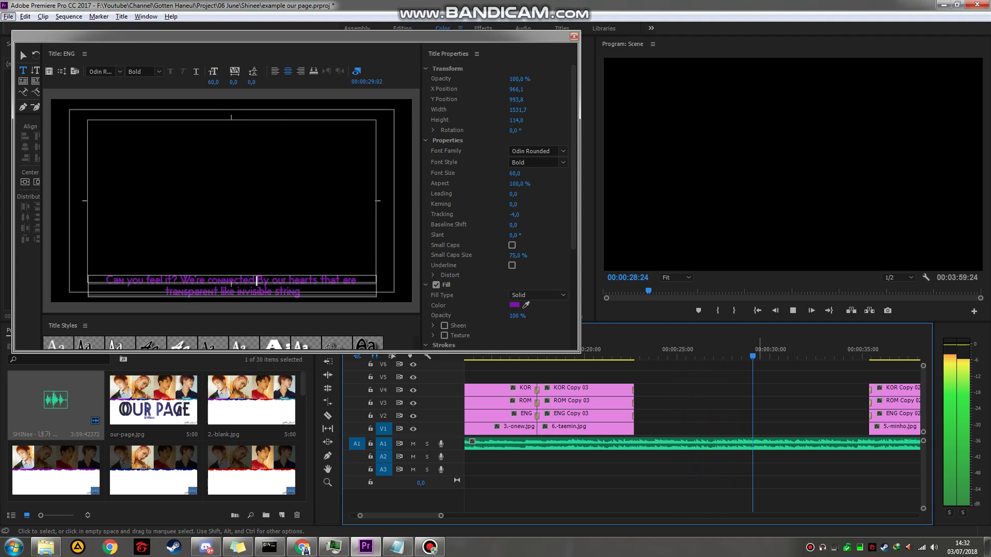
drag(641, 380, 869, 408)
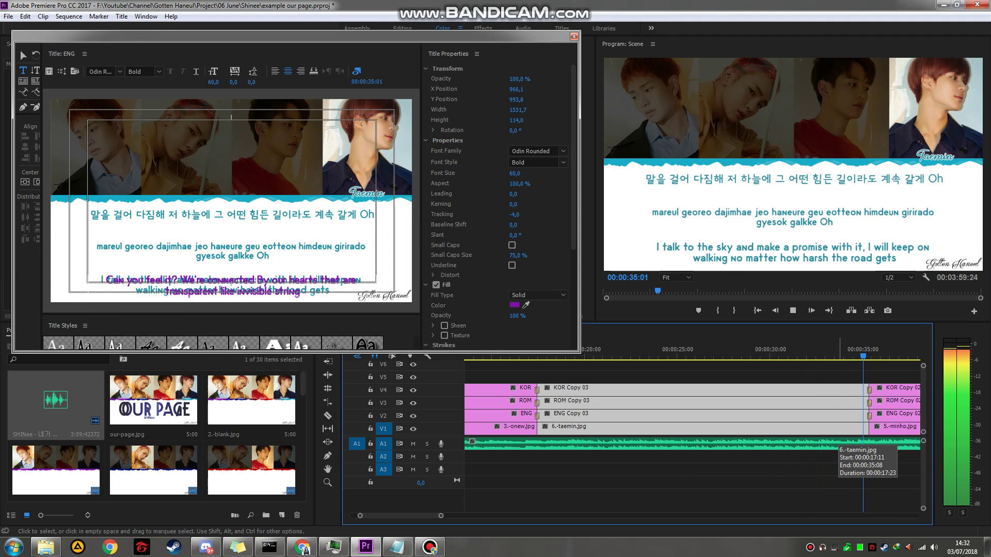
key(space)
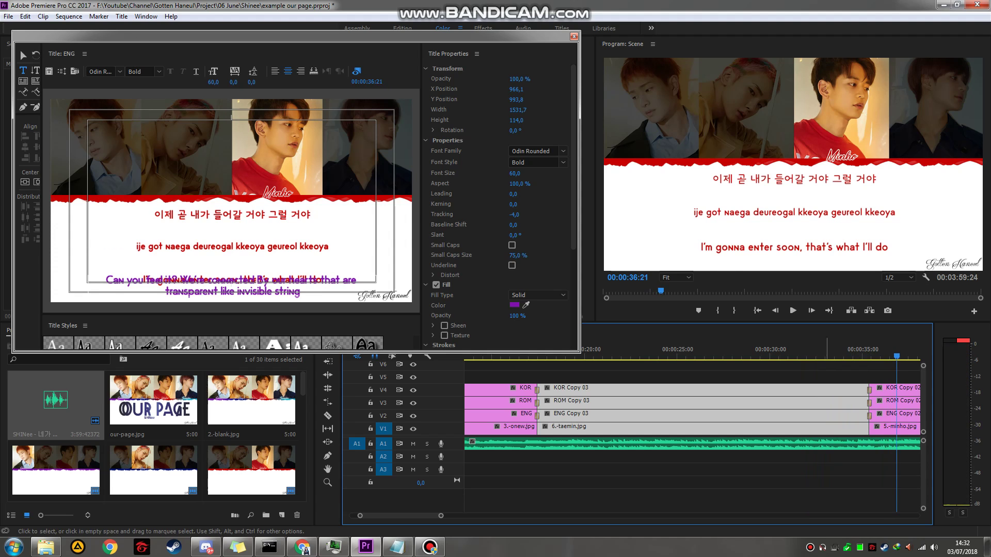
Place the playhead at 00:00:27:09 within Taemin's part, and copy his two lines from the Romanization column in Chrome
click(721, 350)
click(651, 374)
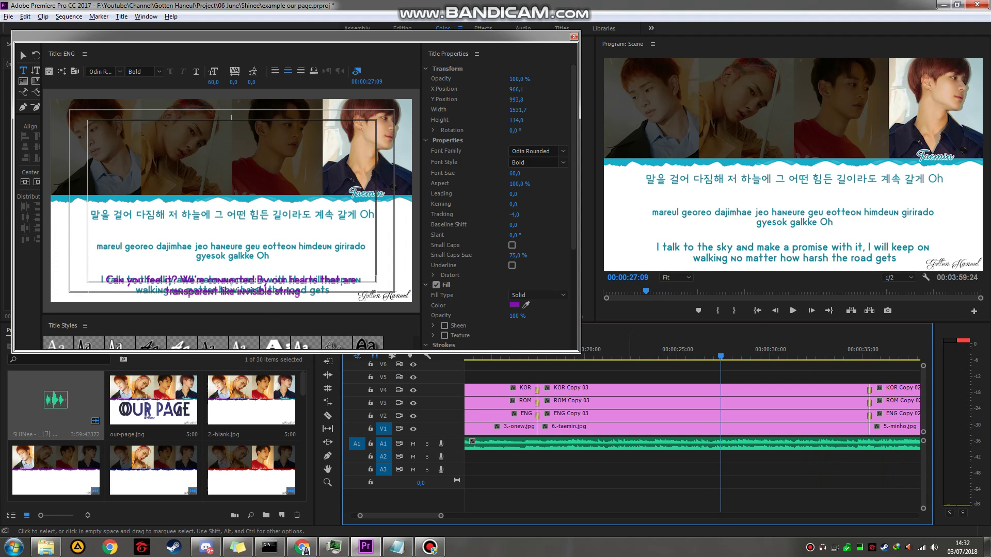
key(alt+Tab)
key(alt+Tab)
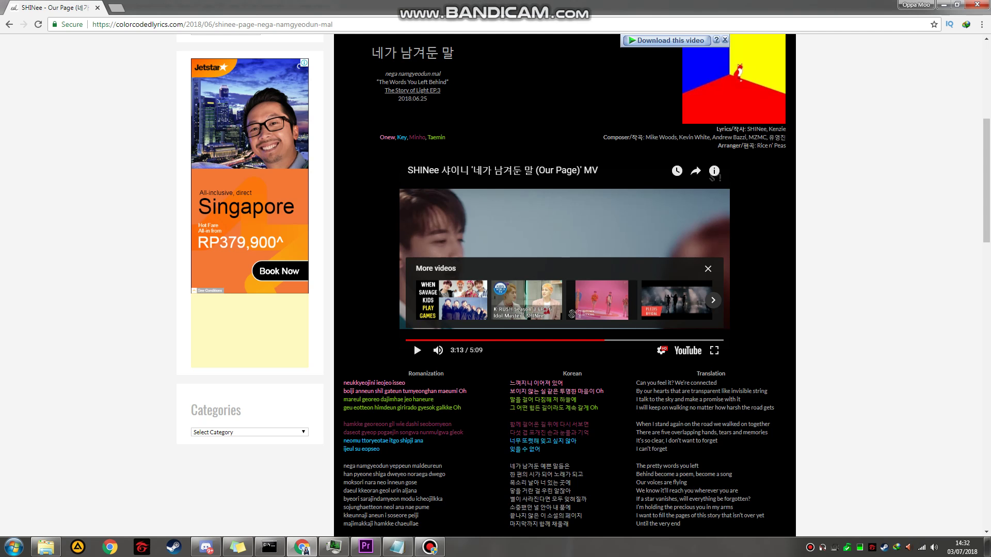
drag(361, 399, 461, 408)
key(ctrl+c)
Switch to Premiere Pro and replace the text of the ROM Copy 03 title with the copied romanized lines, joined as continuous text
key(alt+Tab)
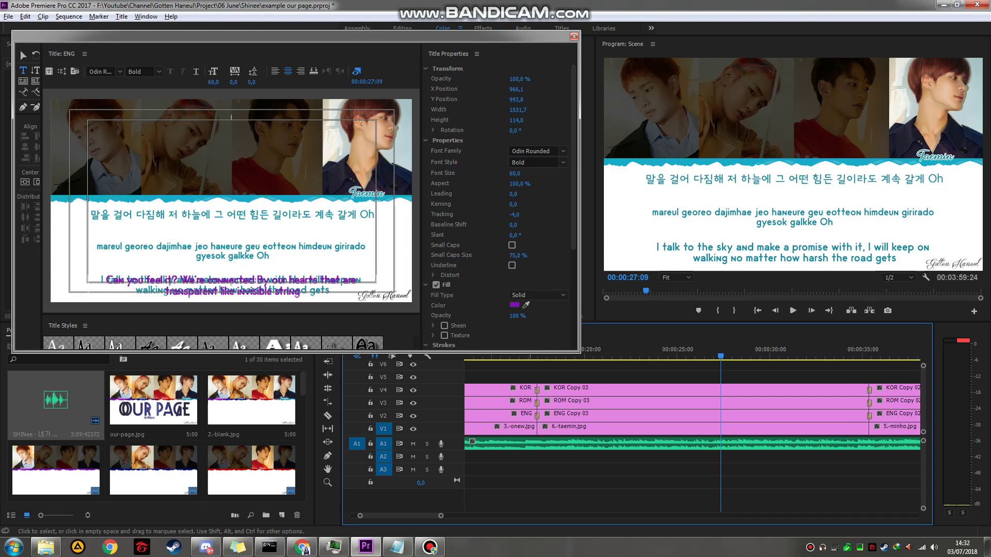
double_click(645, 403)
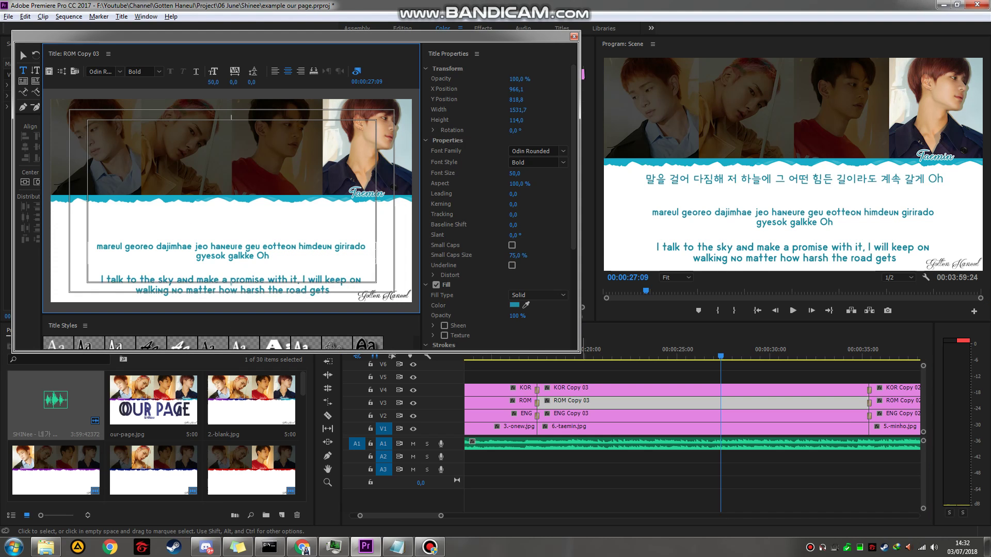
click(233, 248)
key(ctrl+a)
key(ctrl+v)
key(BackSpace)
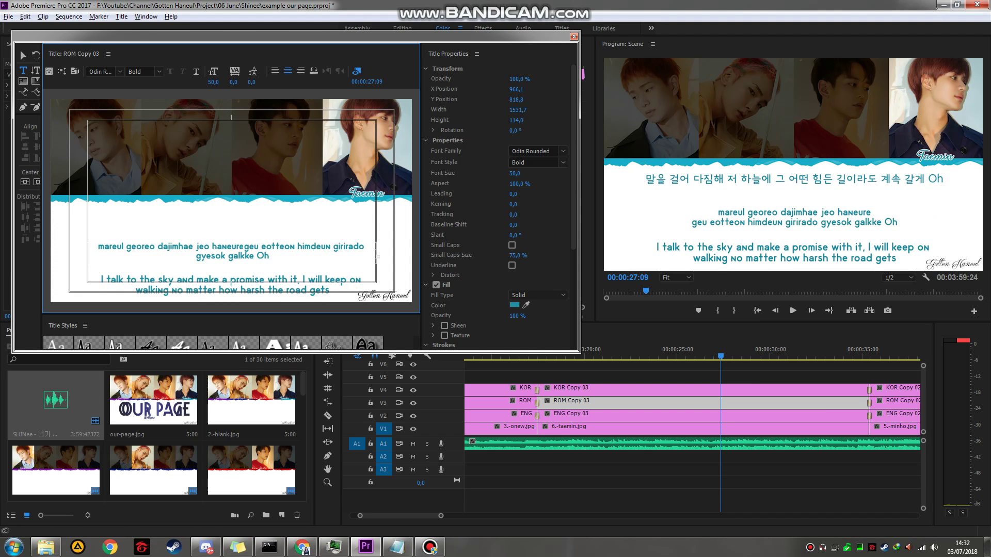
Switch to Chrome and copy Taemin's two lines from the Korean lyrics column
key(alt+Tab)
double_click(528, 400)
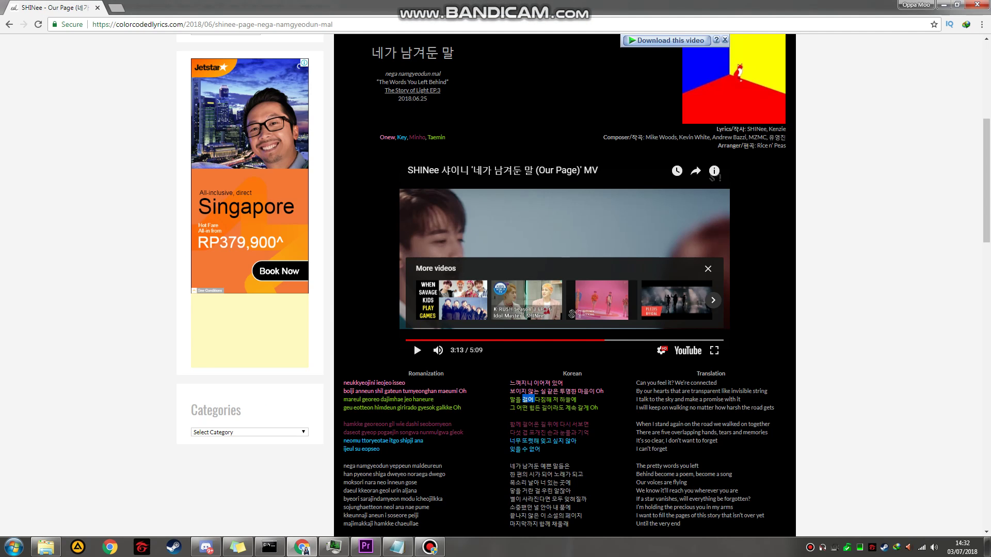
drag(510, 400, 599, 408)
key(ctrl+c)
Switch to Premiere Pro and replace the text of Taemin's KOR Copy 03 title with the copied Korean lyrics
key(alt+Tab)
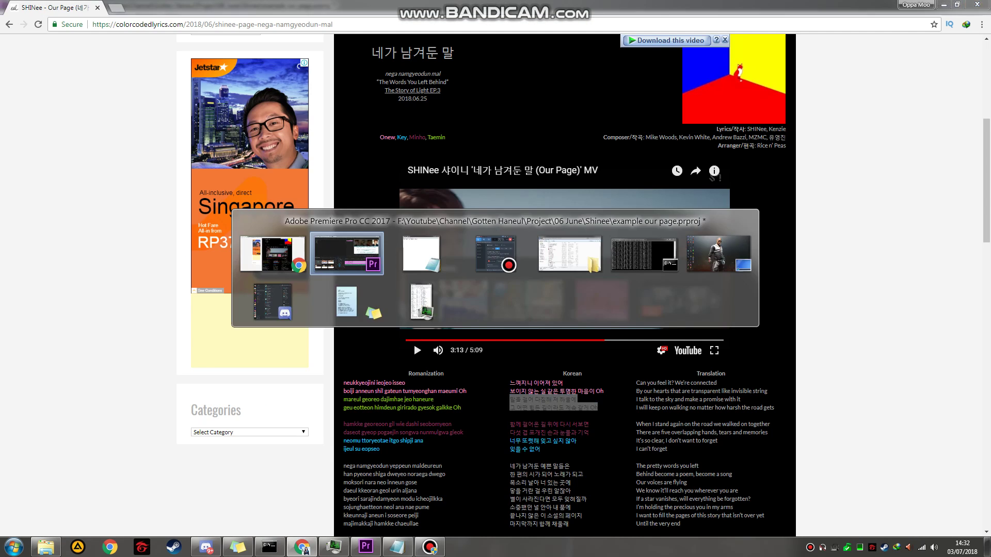
double_click(619, 391)
click(232, 215)
key(ctrl+a)
key(ctrl+v)
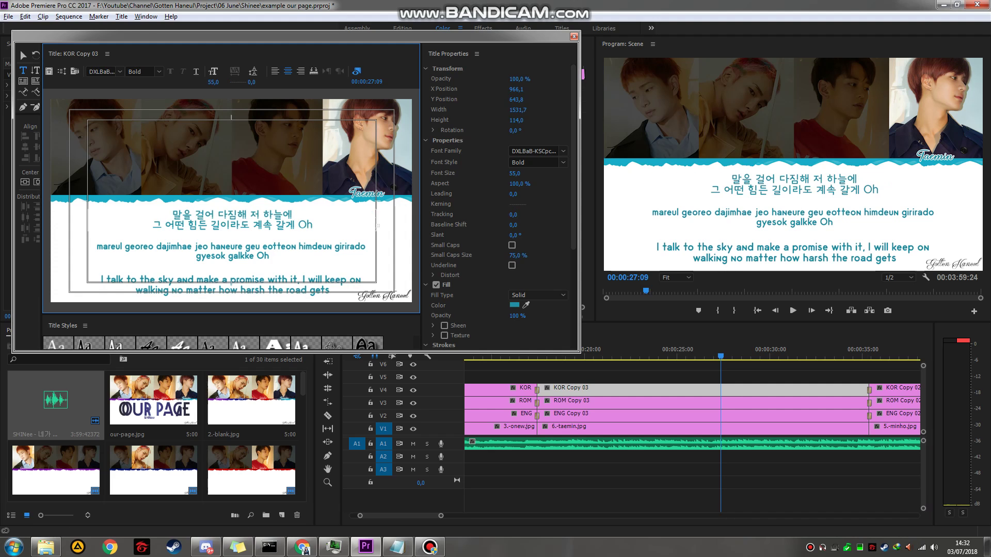
Switch to Chrome and copy Taemin's two lines from the Translation column, from "I talk to the sky" to "how harsh the road gets"
key(alt+Tab)
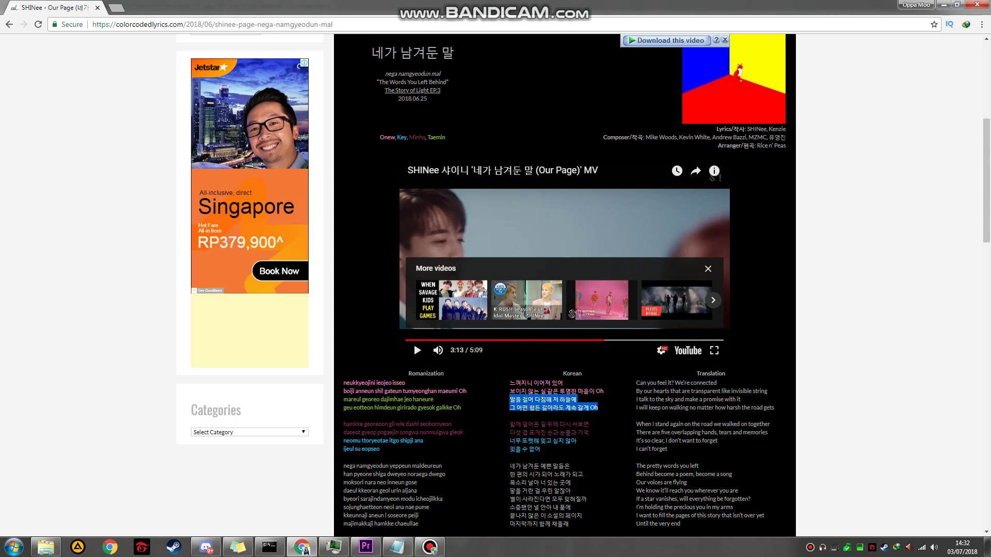
click(655, 399)
triple_click(655, 399)
drag(656, 399, 774, 407)
key(ctrl+c)
Switch to Premiere Pro, paste the copied translation into the ENG Copy 03 title, and join its lines with a comma after "promise with it"
key(alt+Tab)
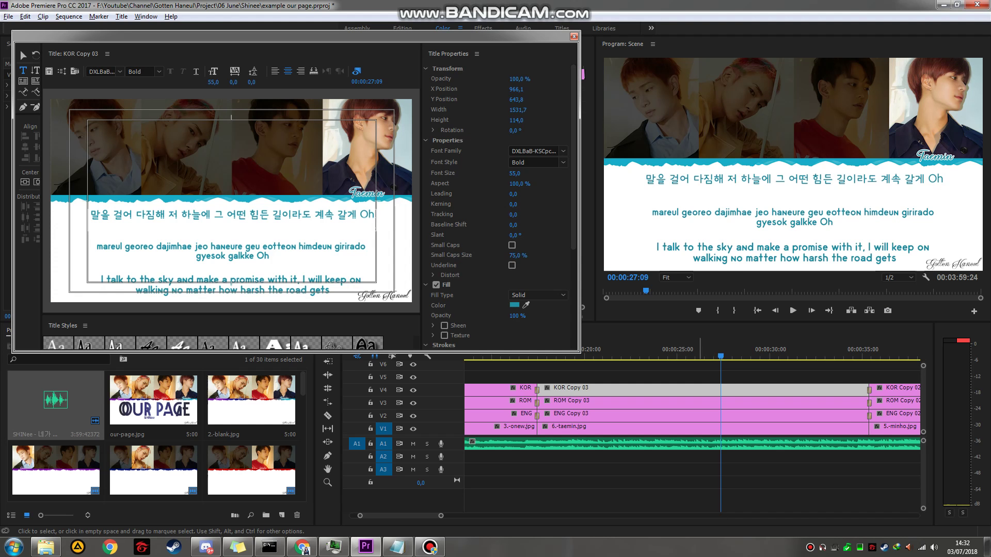
click(567, 414)
key(ctrl+v)
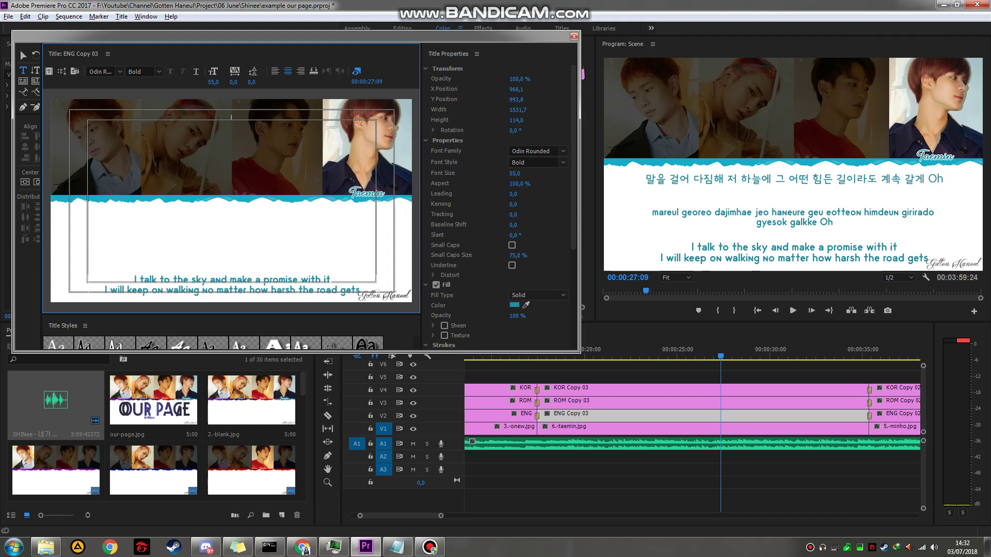
text(,)
key(Delete)
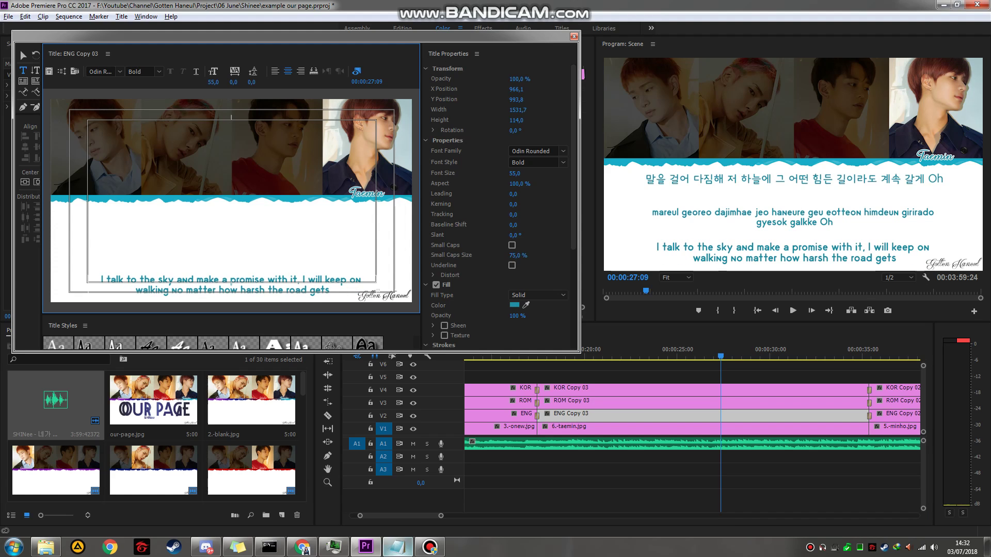
Switch to Notepad and replace the note's text with "add ',' if needed :3"
key(alt+Tab)
key(ctrl+a)
text(add)
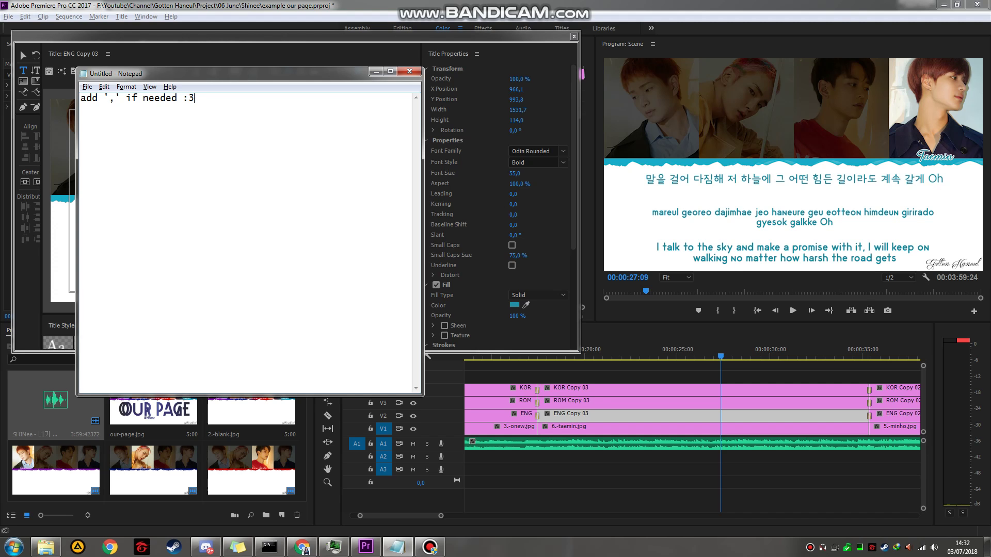
Switch to Premiere Pro and play back the start of Taemin's section and the passage around Minho's clips
key(alt+Tab)
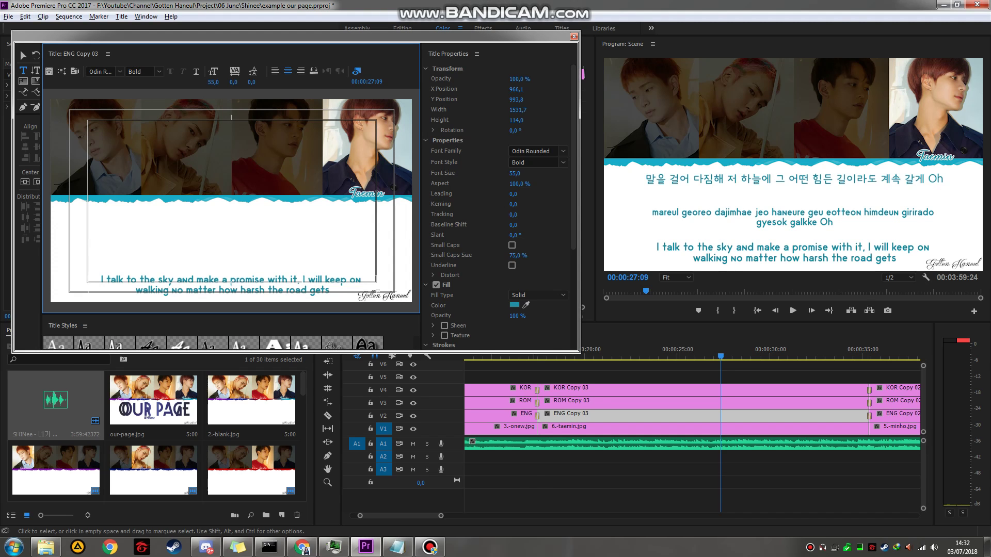
click(532, 357)
key(space)
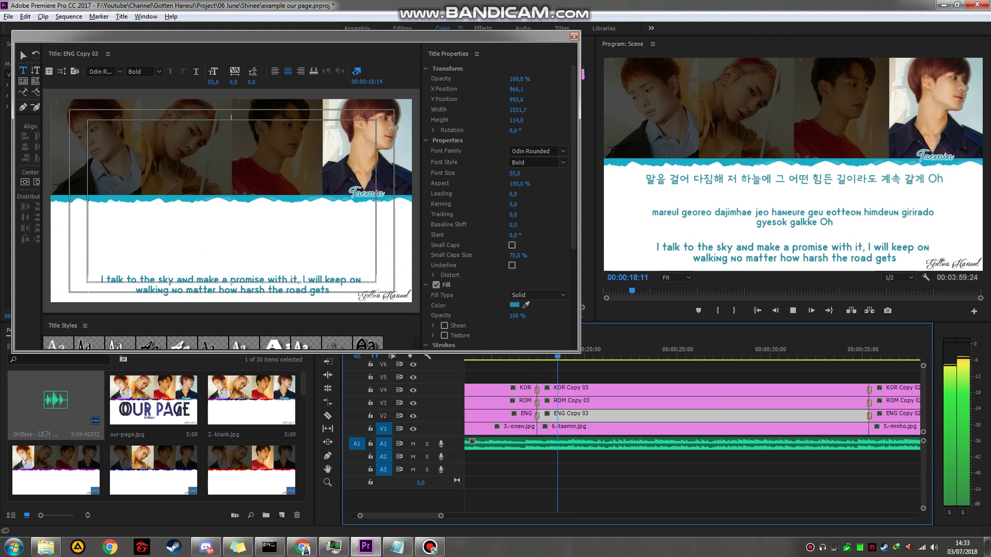
scroll(752, 439, down, 4)
scroll(846, 439, up, 3)
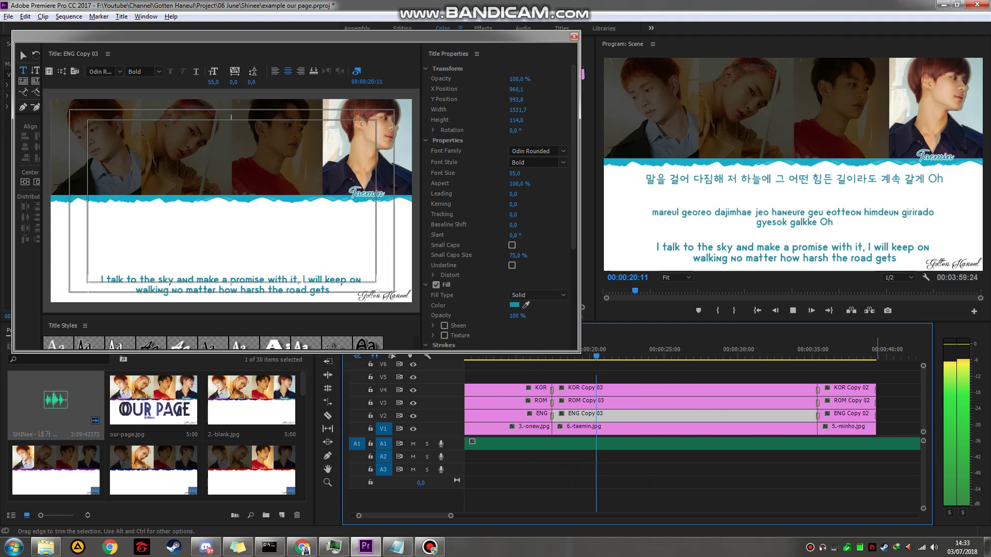
click(794, 354)
key(space)
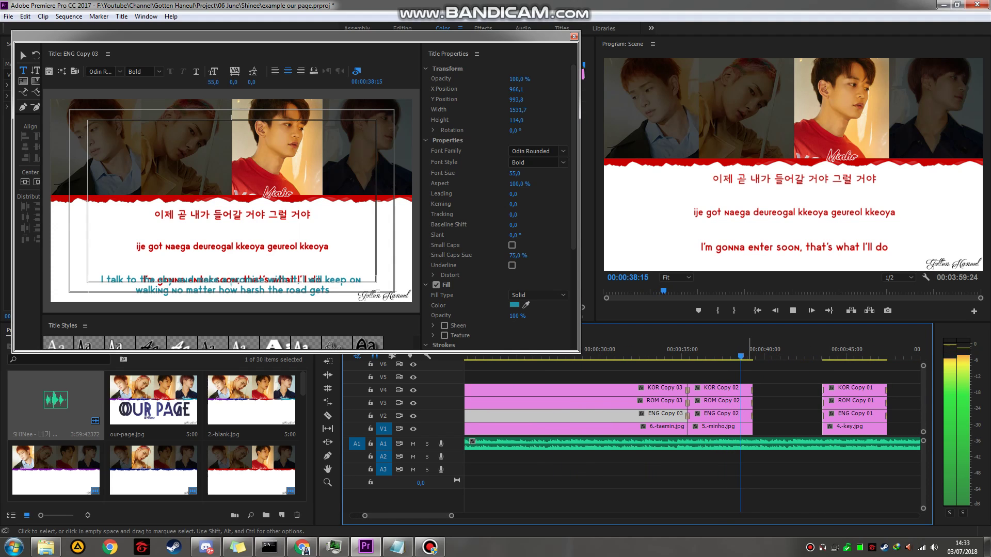
Switch to Chrome and copy Minho's two lines from the Romanization column, from "hamkke georeoon gil" to "nunmulgwa gieok"
key(alt+Tab)
key(Tab)
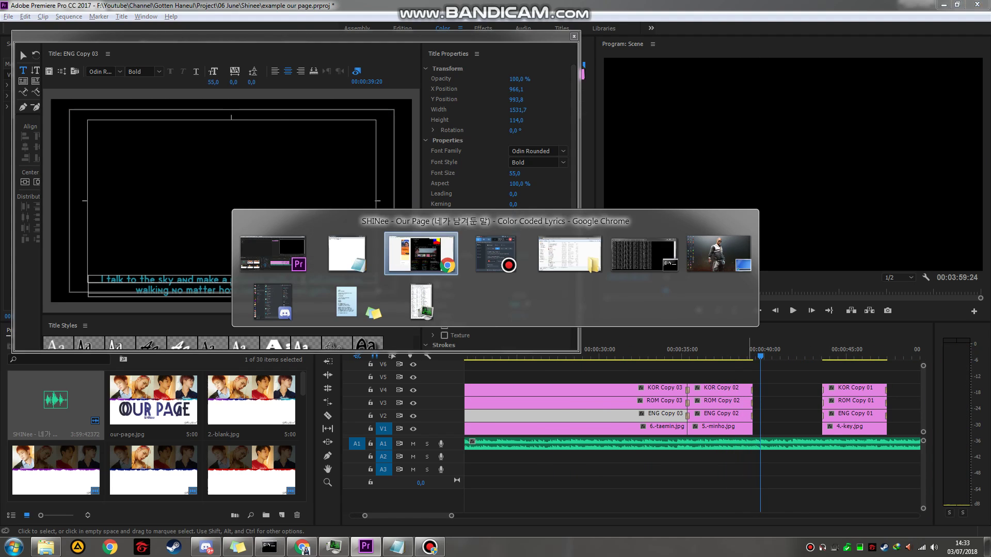
scroll(564, 284, down, 1)
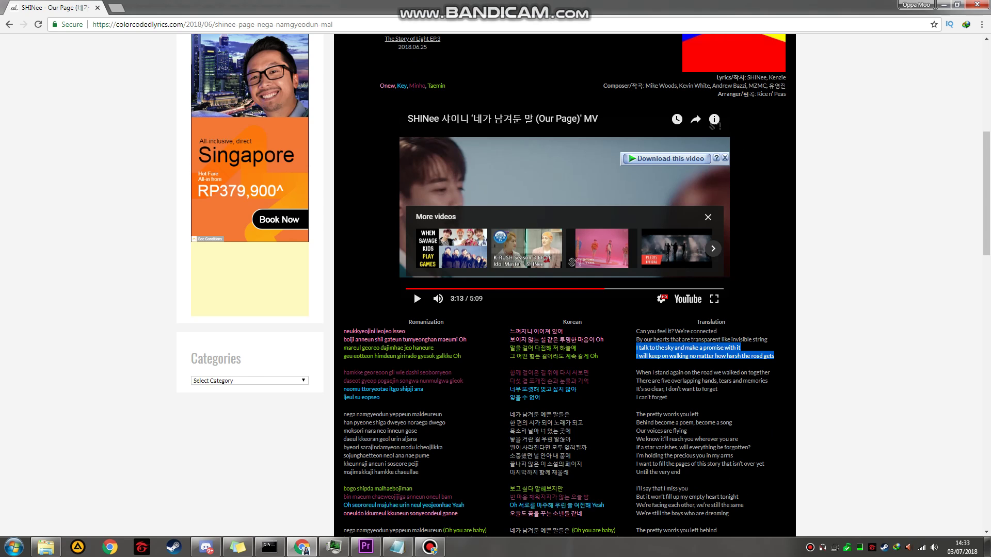
triple_click(436, 372)
drag(436, 373, 437, 381)
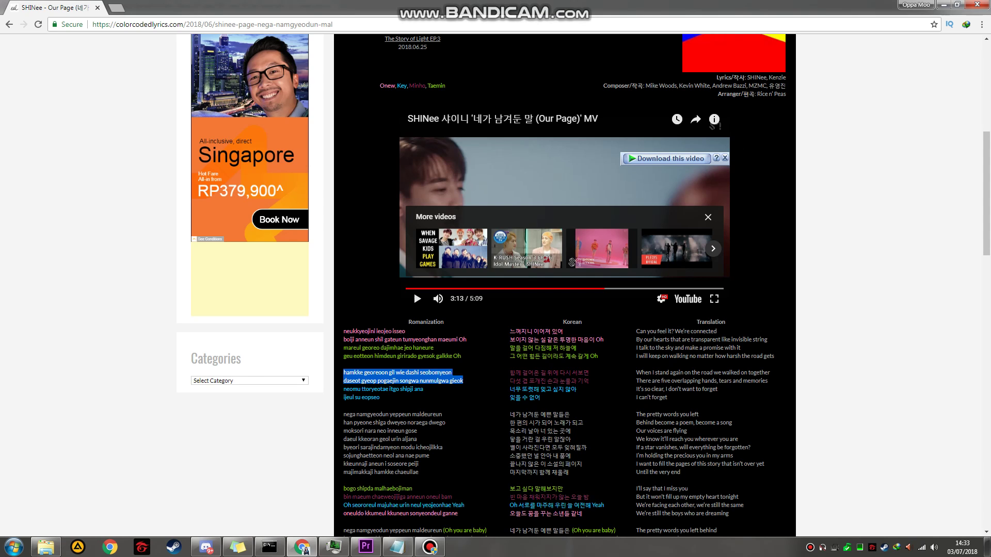
Switch to Notepad and replace the note's text with "minho part"
key(alt+Tab)
key(Tab)
key(ctrl+a)
text(mi)
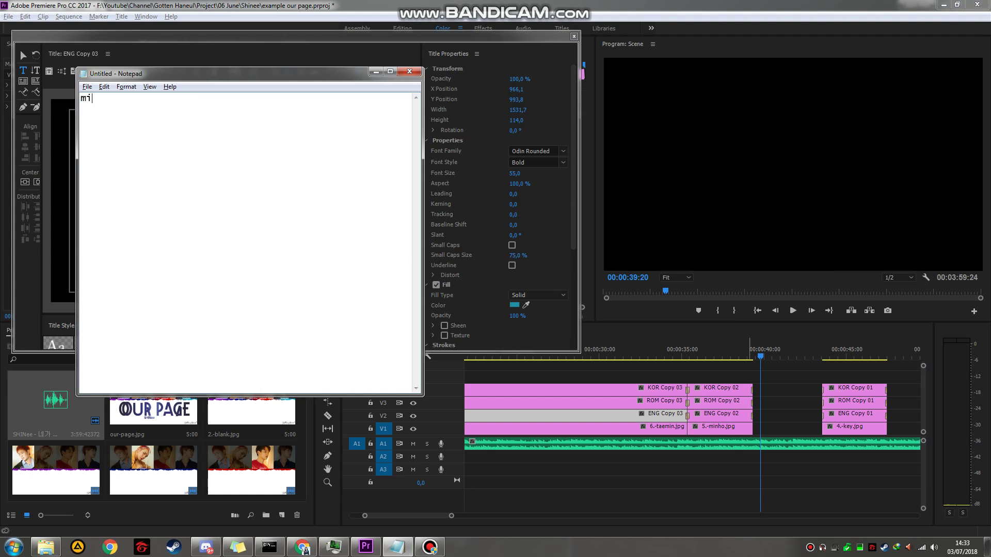
Switch to Premiere Pro, move Key's clips further along the timeline and extend Minho's clips to about 00:00:50:00
key(alt+Tab)
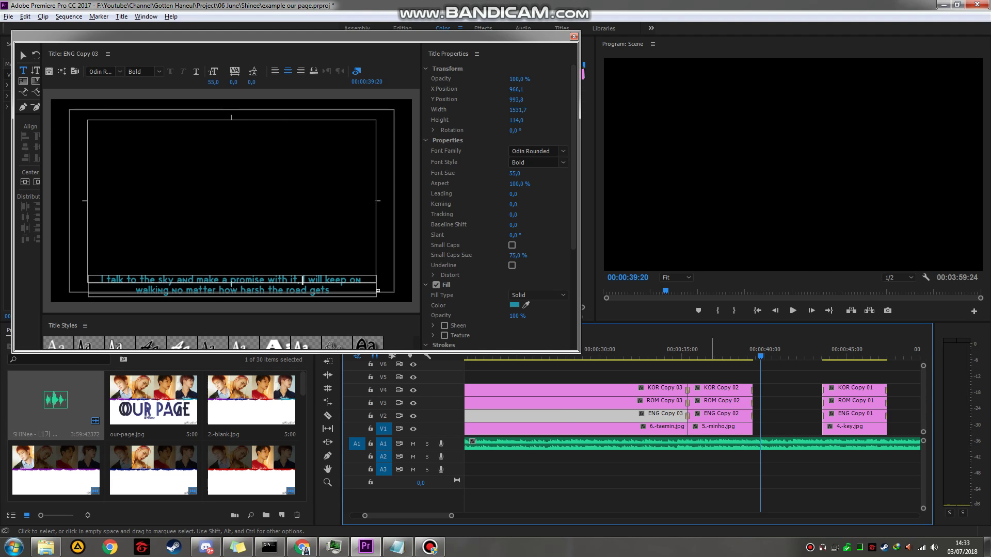
scroll(781, 426, down, 5)
drag(726, 377, 875, 422)
scroll(724, 421, up, 3)
scroll(724, 421, up, 1)
Play into Minho's section, then replace the ROM Copy 02 title's text with the copied romanized lyrics and join the two lines
click(654, 354)
key(space)
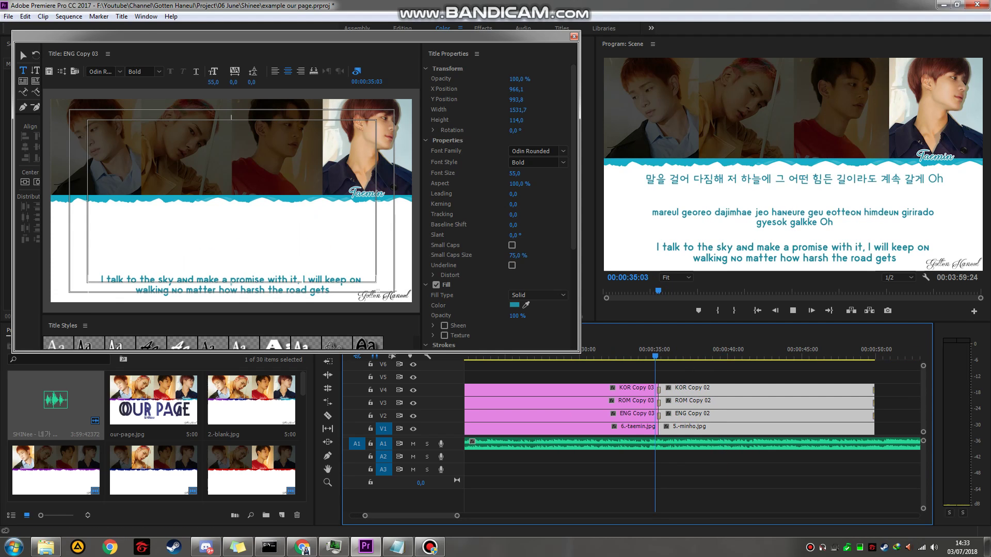
click(694, 376)
key(space)
click(706, 403)
double_click(706, 403)
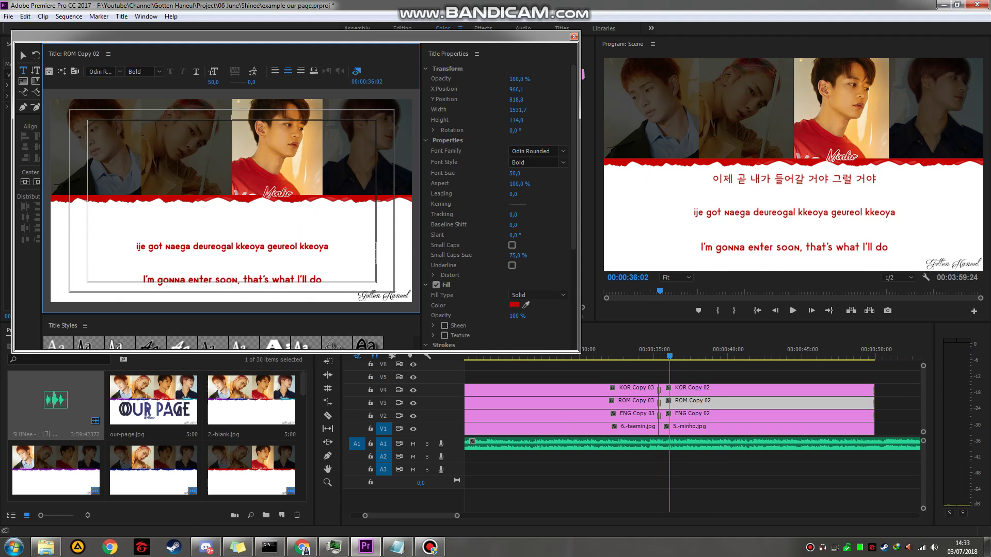
key(ctrl+v)
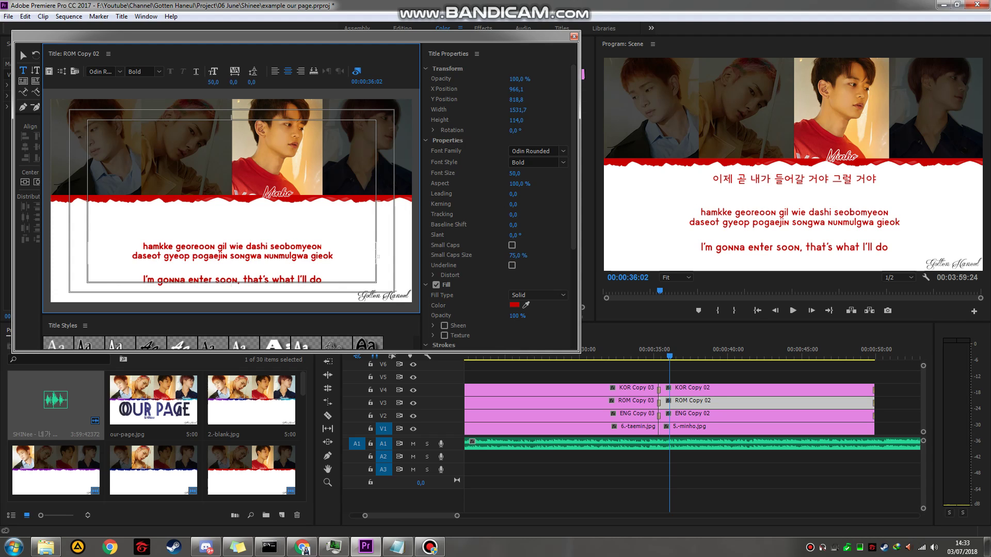
key(BackSpace)
key(alt+Tab)
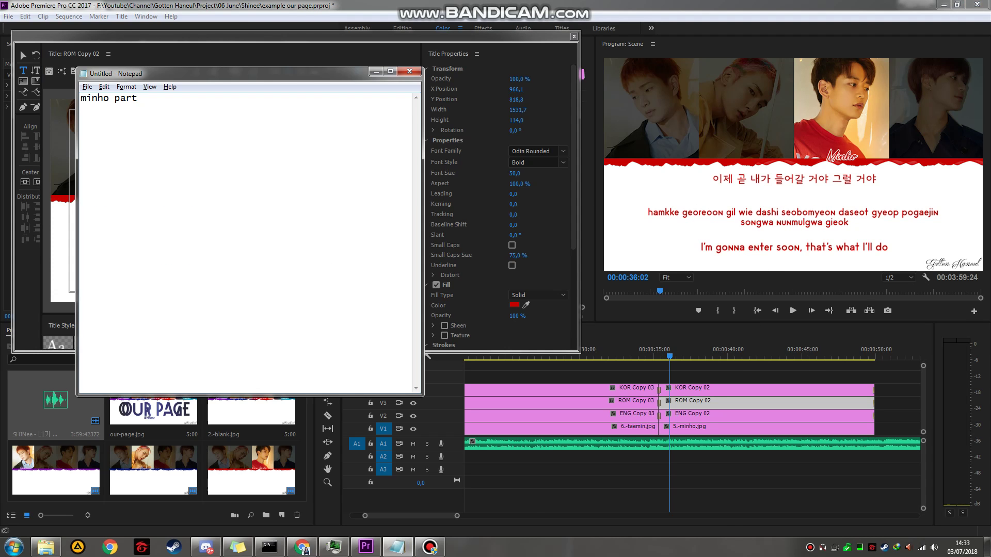
key(alt+Tab)
key(alt+Tab)
drag(343, 390, 381, 398)
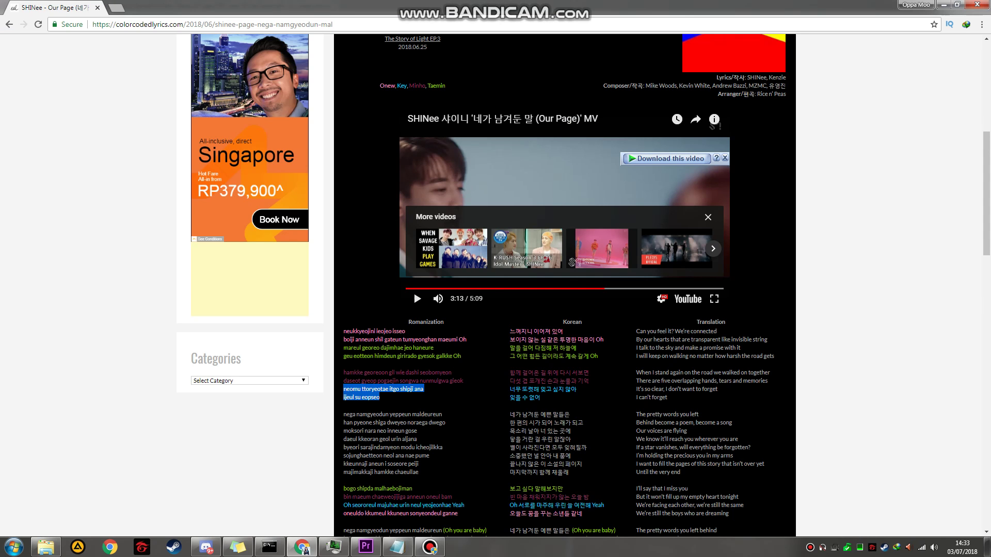
key(alt+Tab)
Switch to Chrome and copy Minho's two lines from the Korean column
key(alt+Tab)
drag(509, 372, 589, 382)
key(ctrl+c)
Switch to Premiere Pro, replace the KOR Copy 02 title's text with the copied Korean lyrics and join the two lines
key(alt+Tab)
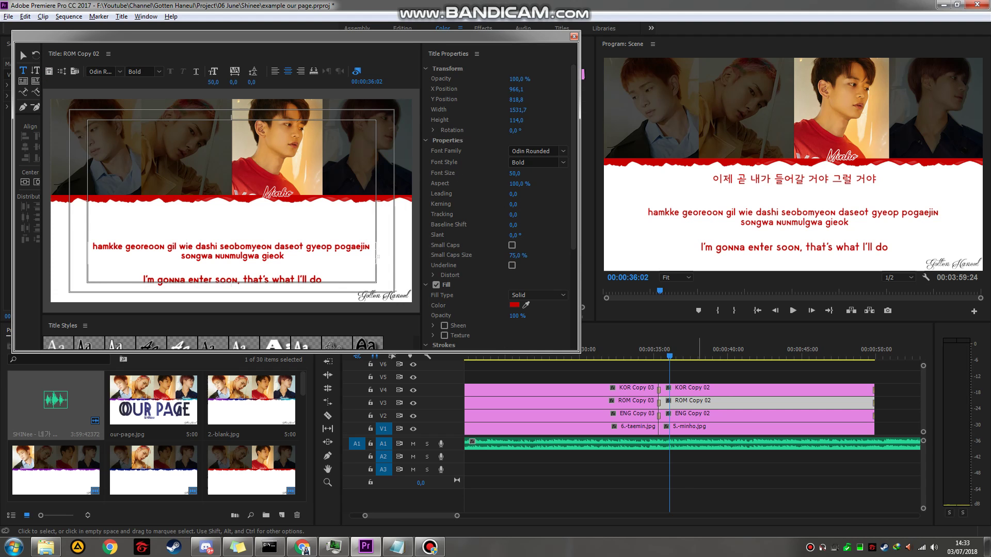
double_click(699, 391)
key(ctrl+a)
key(ctrl+v)
key(BackSpace)
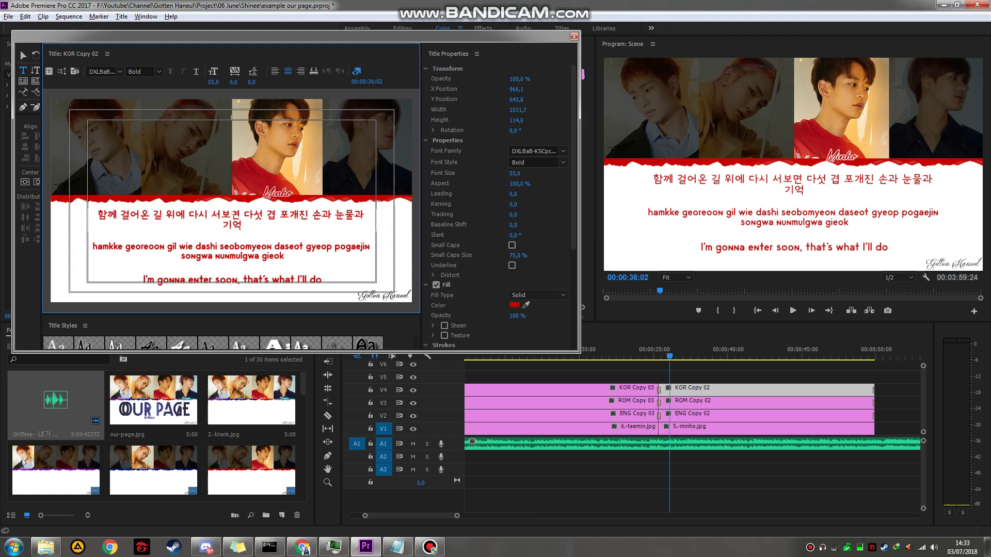
Switch to Chrome and copy Minho's two lines from the Translation column, from "When I stand again" to "tears and memories"
key(alt+Tab)
double_click(546, 389)
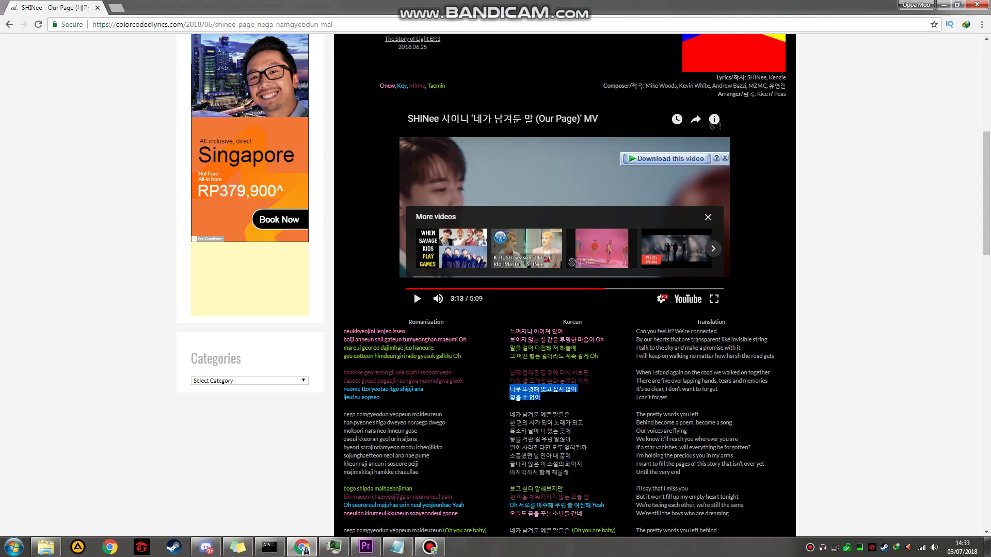
drag(636, 372, 772, 382)
key(ctrl+c)
Switch to Premiere Pro, paste the copied translation into the ENG Copy 02 title, and join its lines with a comma after "together"
key(alt+Tab)
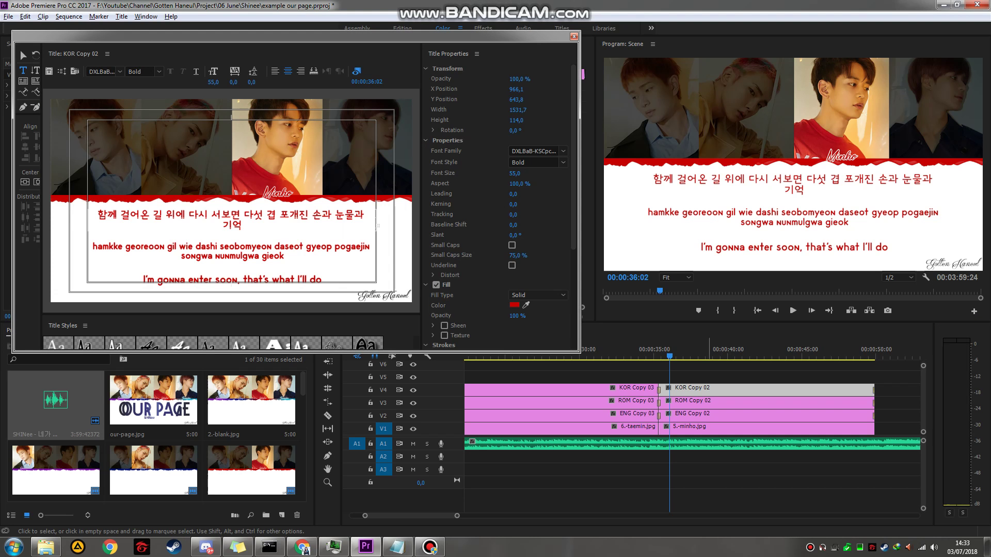
double_click(704, 416)
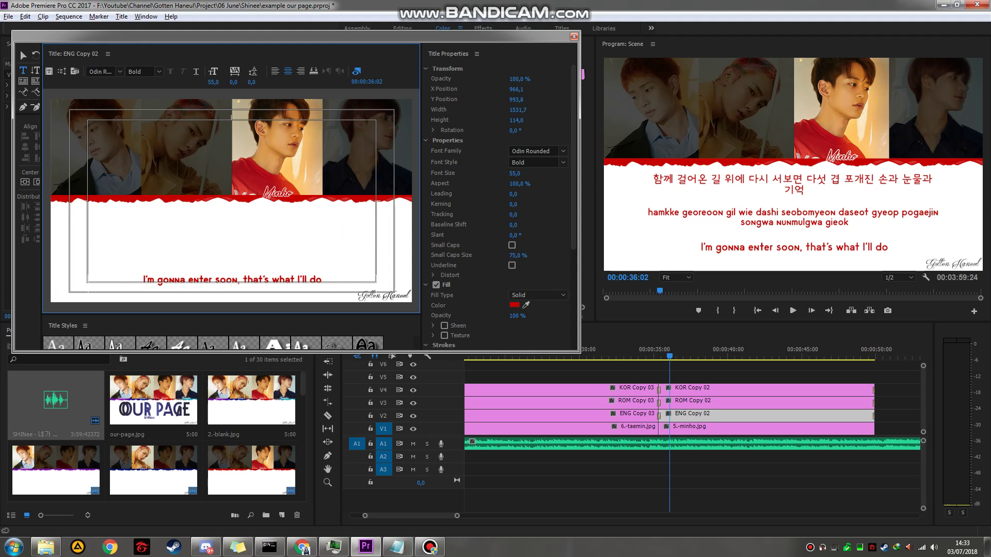
key(ctrl+a)
key(ctrl+v)
text(,)
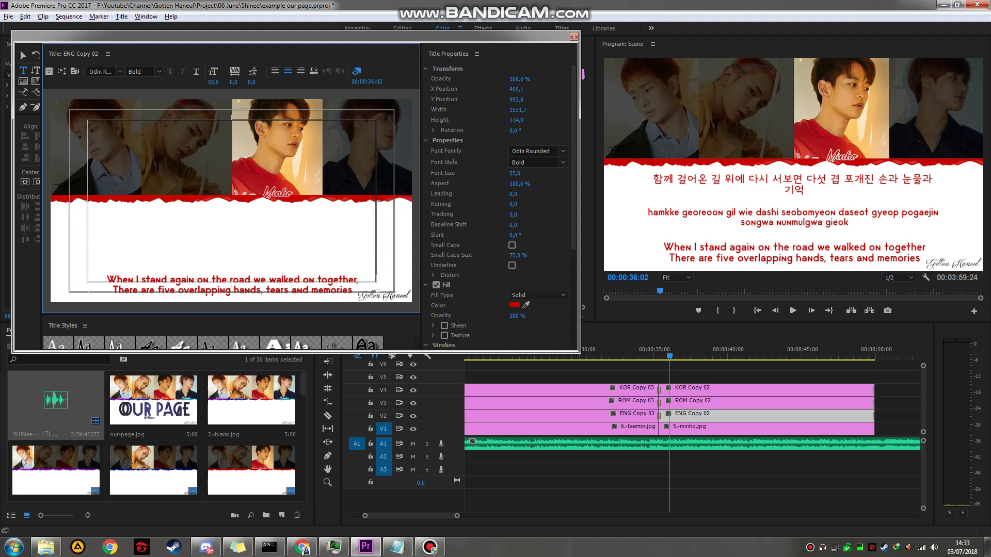
key(Delete)
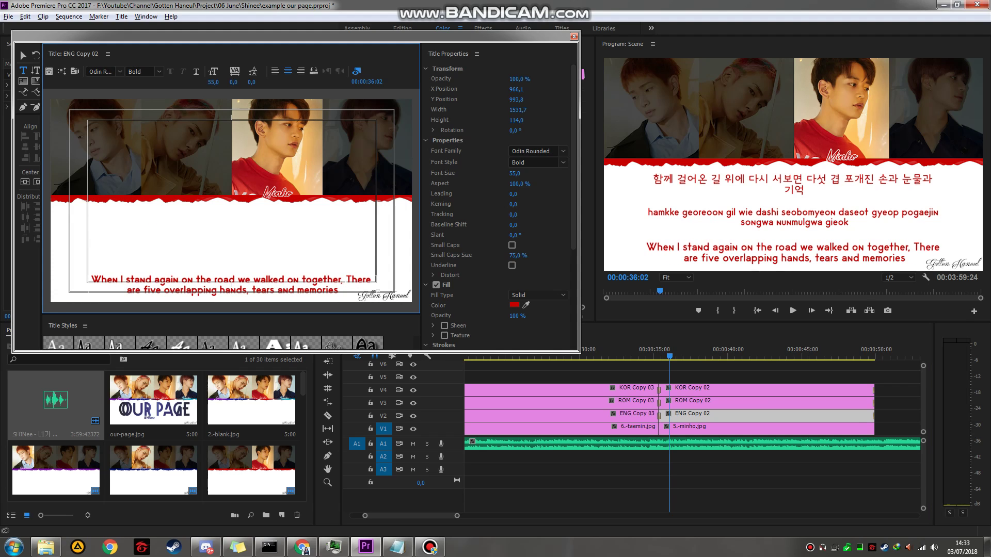
Play back Minho's section and trim the ends of all his clips to 00:00:44:17
click(644, 350)
key(space)
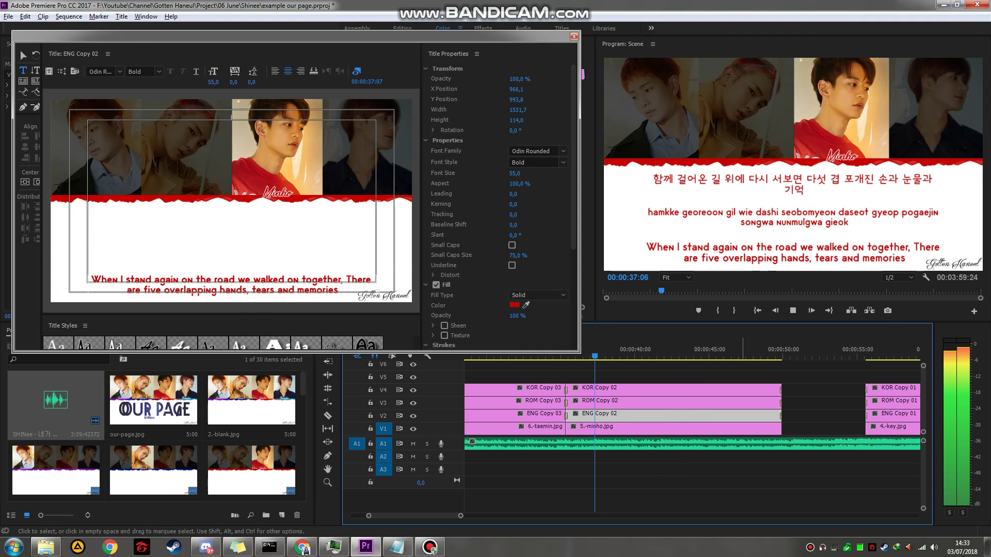
key(alt+Tab)
key(alt+Tab)
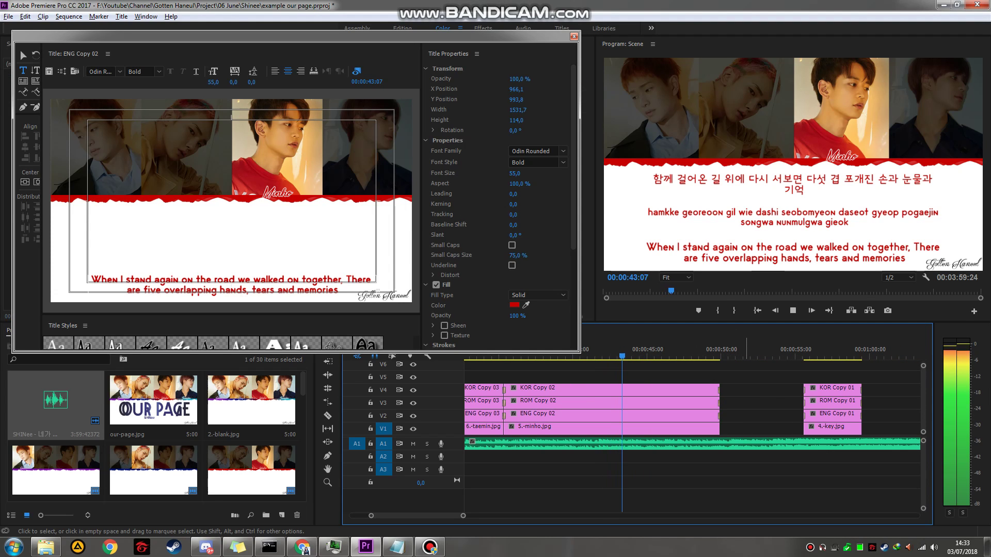
key(space)
drag(719, 379, 642, 418)
Switch to Notepad and replace the "minho part" note with text starting with "k"
key(alt+Tab)
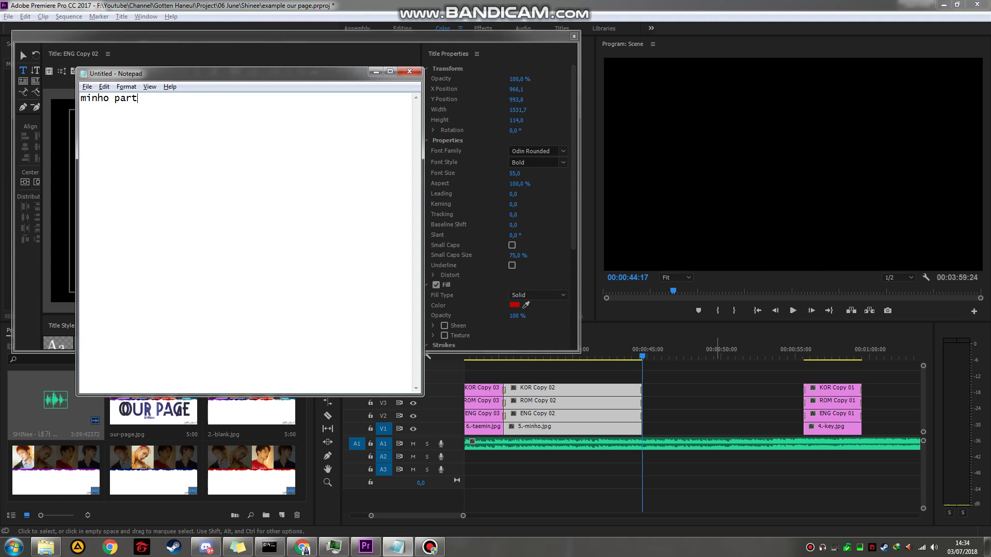
key(ctrl+a)
text(k)
Switch to Chrome and copy Key's two lines from the Romanization column, from "neomu ttoryeotae" to "ijeul su eopseo"
key(alt+Tab)
key(Tab)
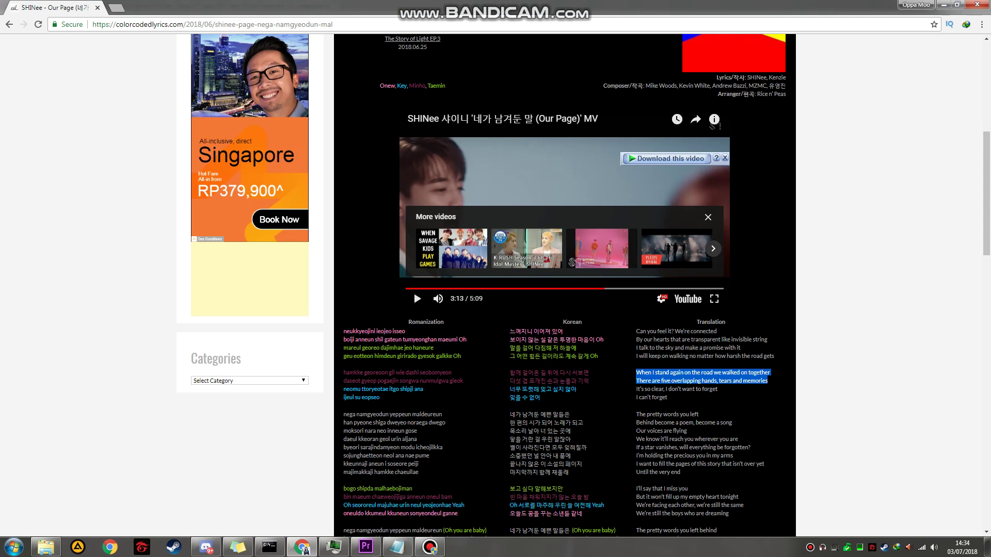
drag(344, 390, 424, 390)
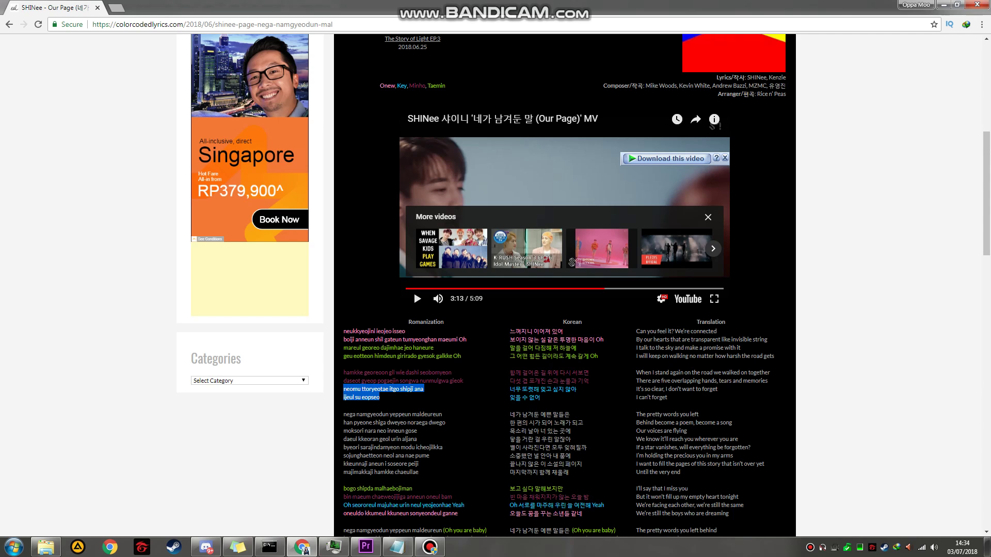
Switch to Premiere Pro and move Key's clips so they start directly after Minho's at 00:00:44:17
key(alt+Tab)
key(Tab)
drag(747, 372, 833, 428)
drag(834, 427, 669, 424)
Replace the text of Key's ROM Copy 01 title with the copied romanized lyrics, joined into one line
scroll(656, 424, up, 2)
key(=)
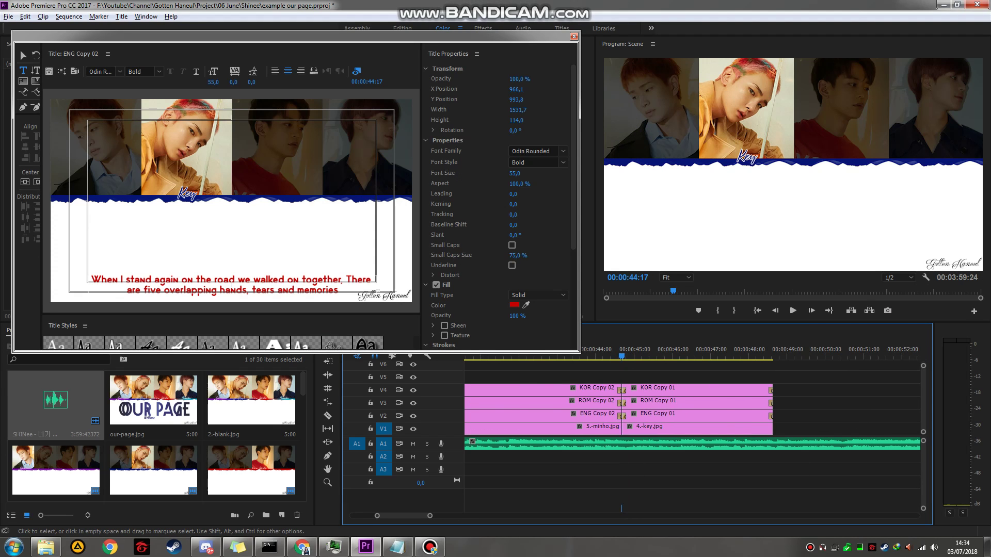
double_click(661, 404)
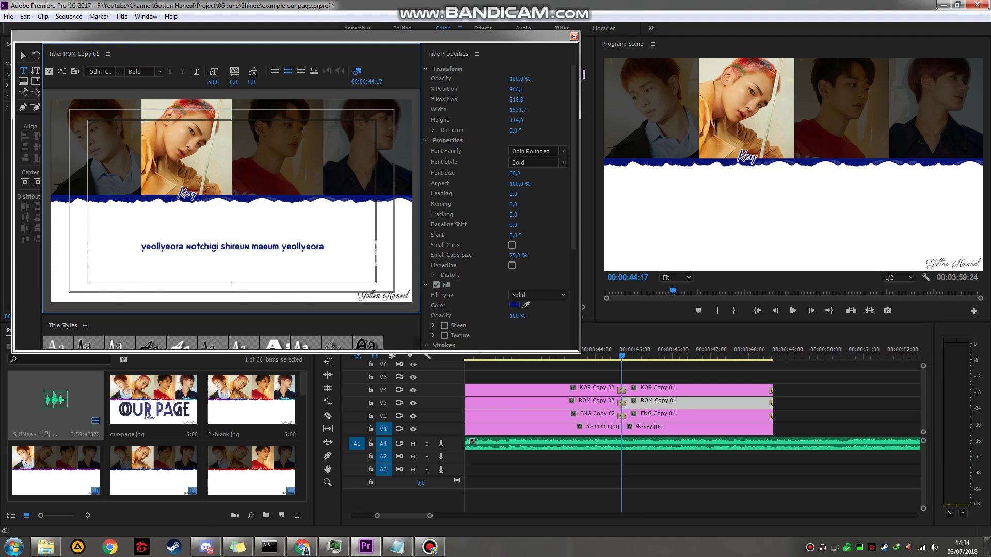
key(BackSpace)
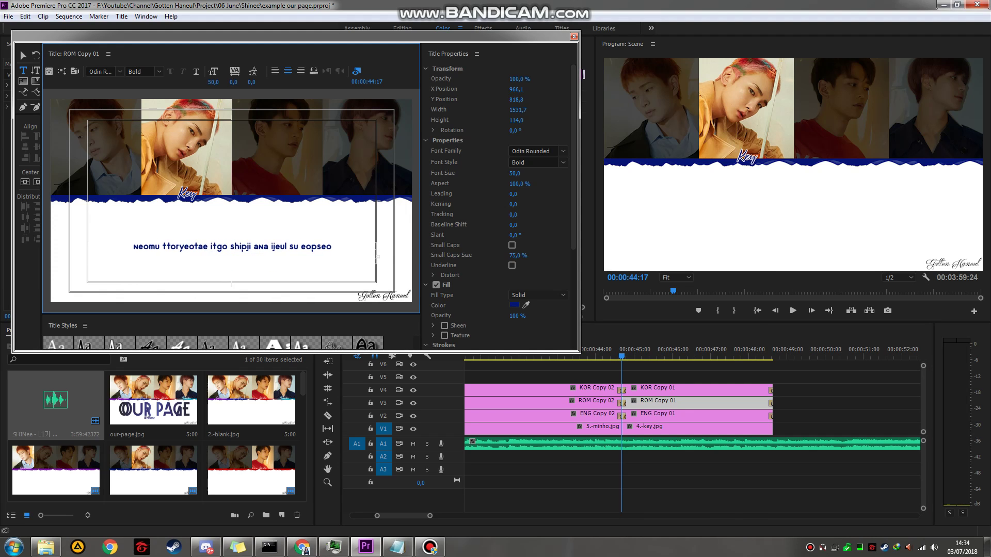
Copy Key's two Korean lines from the lyrics page in Chrome into Premiere Pro's KOR Copy 01 title, joined into one line
key(alt+Tab)
drag(510, 389, 541, 398)
key(alt+Tab)
key(ctrl+a)
text(너무 또렷해 잊고 싶지 않아 잊을 수 없어)
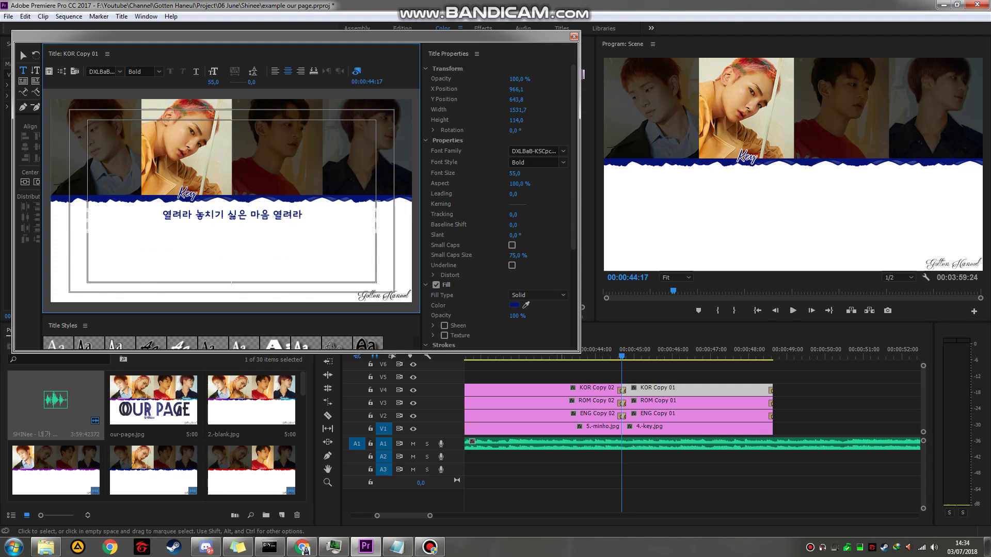
key(BackSpace)
Switch to Chrome and copy Key's two lines from the Translation column, from "It's so clear" to "I can't forget"
key(alt+Tab)
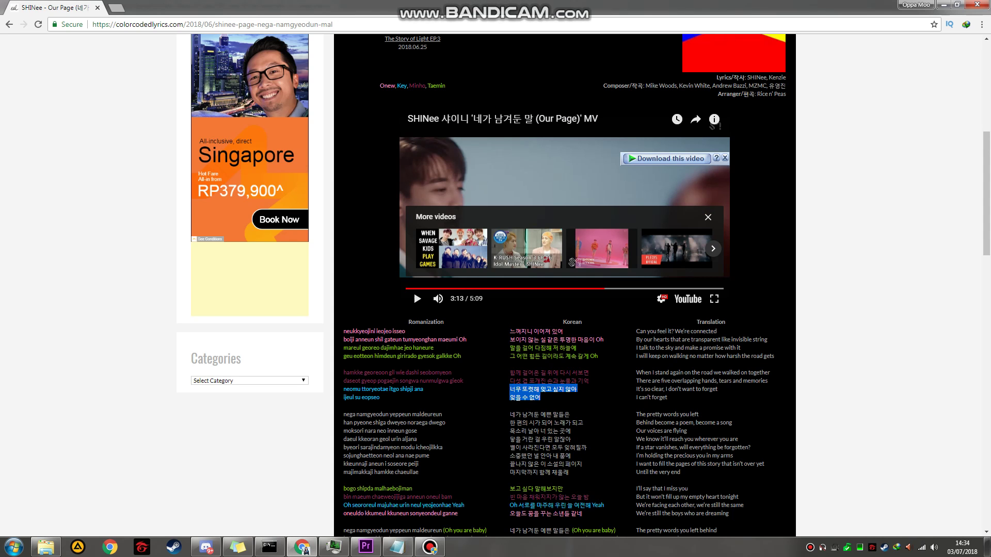
drag(636, 390, 718, 391)
key(ctrl+c)
Switch to Premiere Pro and replace the text of Key's ENG Copy 01 title with the copied English translation
key(alt+Tab)
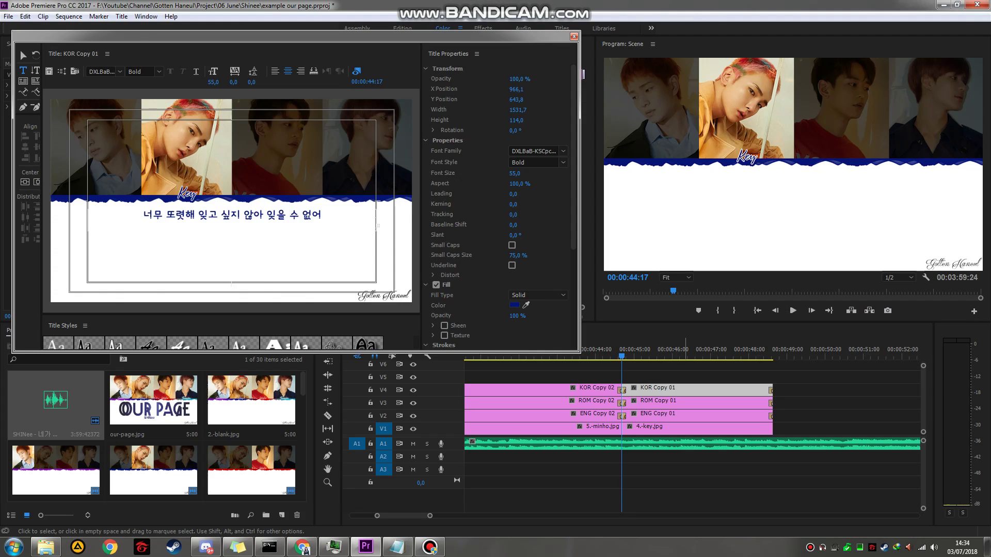
key(ctrl+a)
key(ctrl+v)
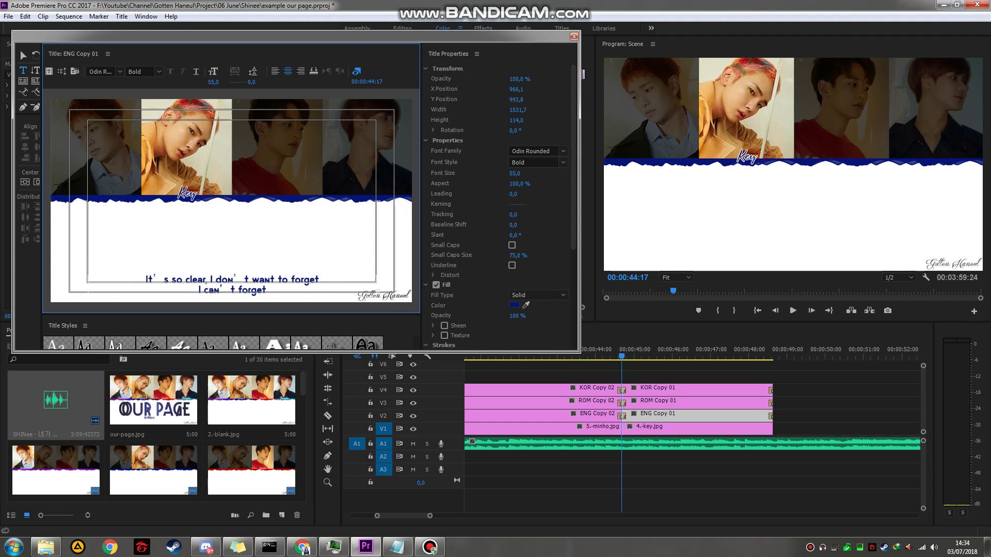
Retype the apostrophes in Key's English title and join its lines as "It's so clear, I don't want to forget, I can't forget"
key(BackSpace)
text(')
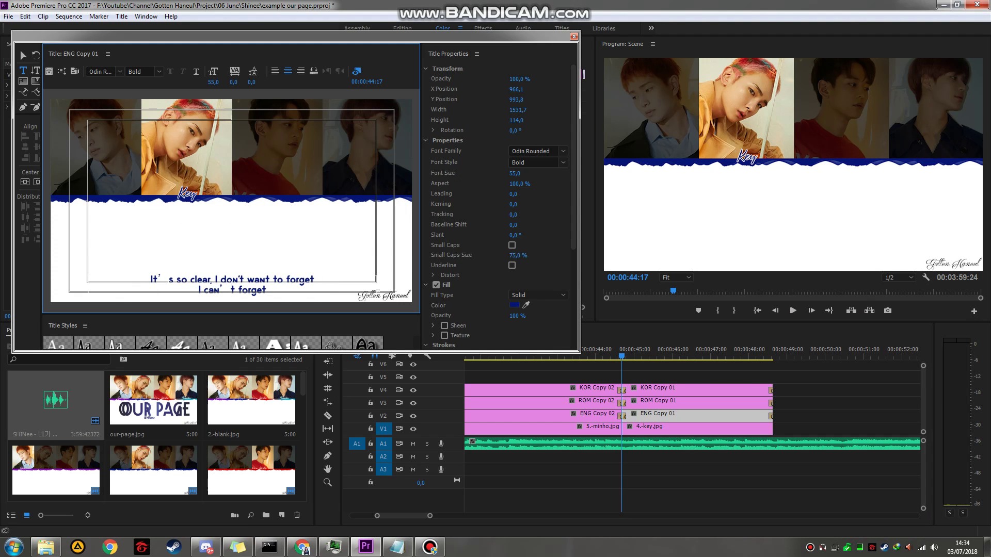
key(BackSpace)
text(')
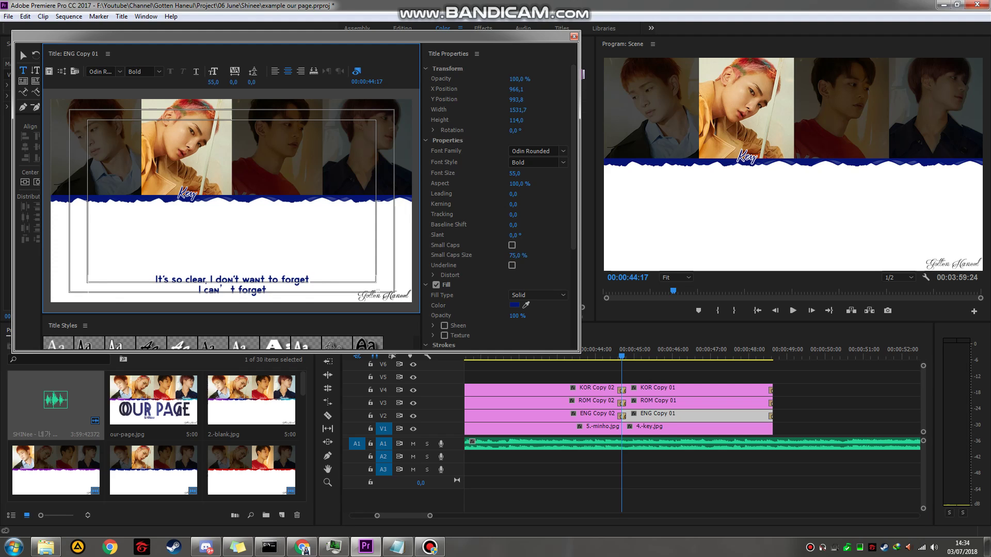
key(Delete)
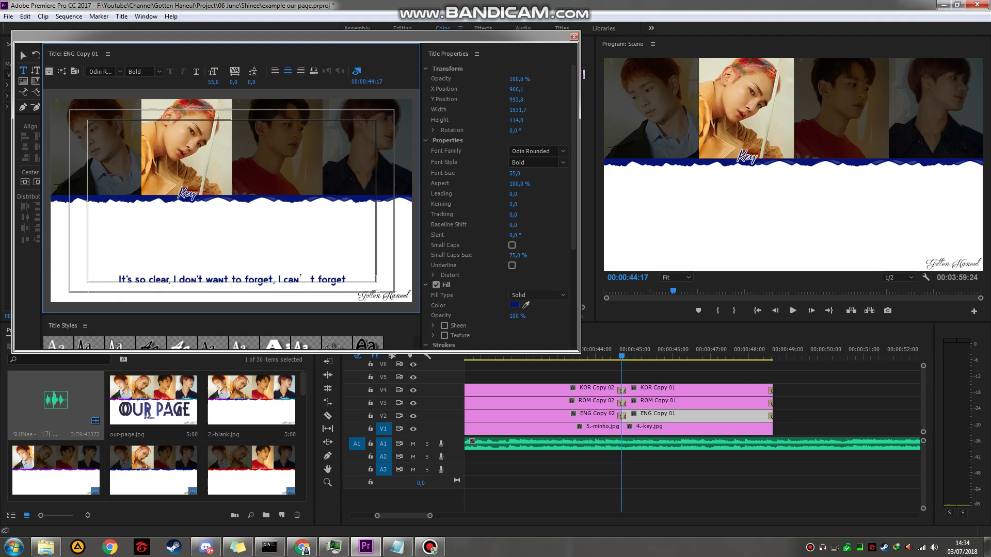
key(BackSpace)
text(')
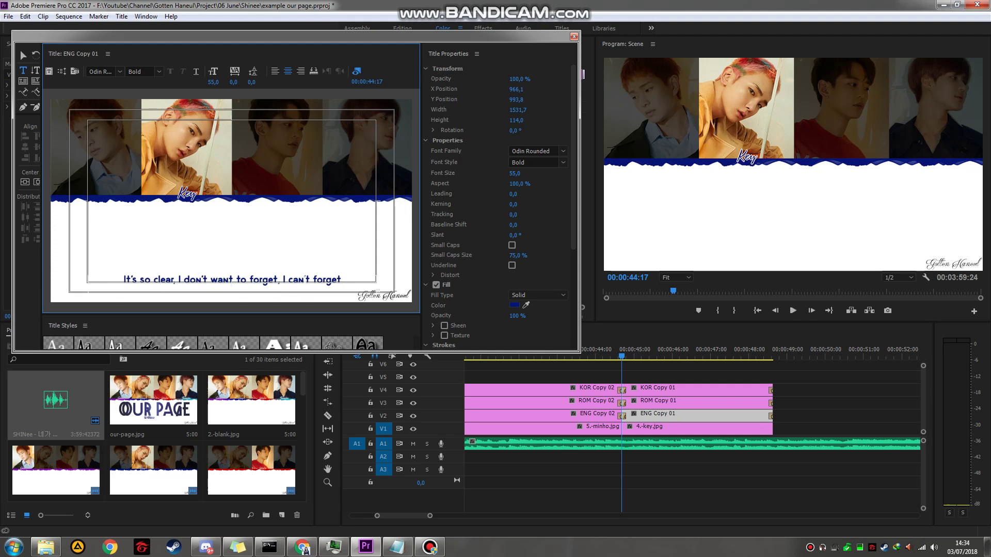
Play the sequence through Key's part and extend Key's image and three title clips to about 52 seconds
click(608, 349)
key(space)
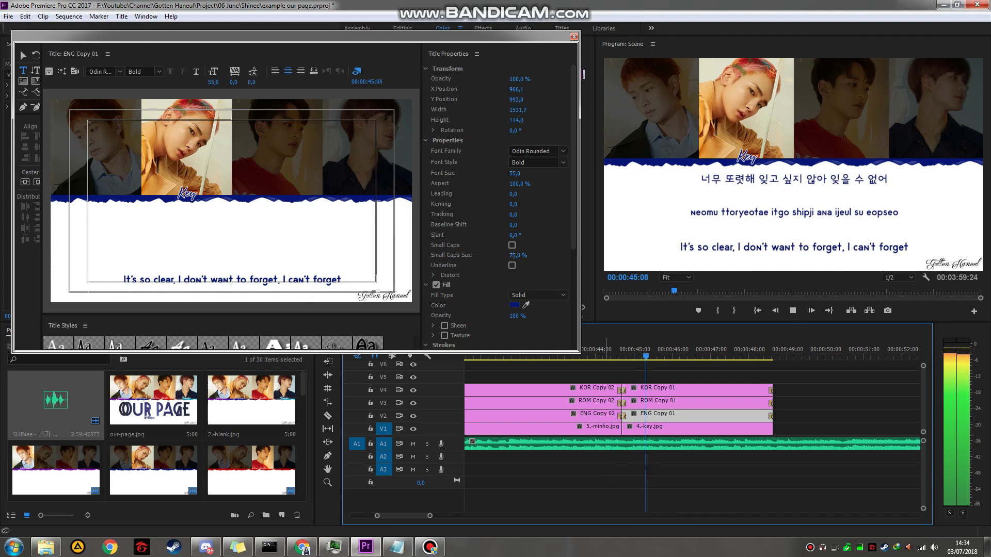
click(599, 349)
key(space)
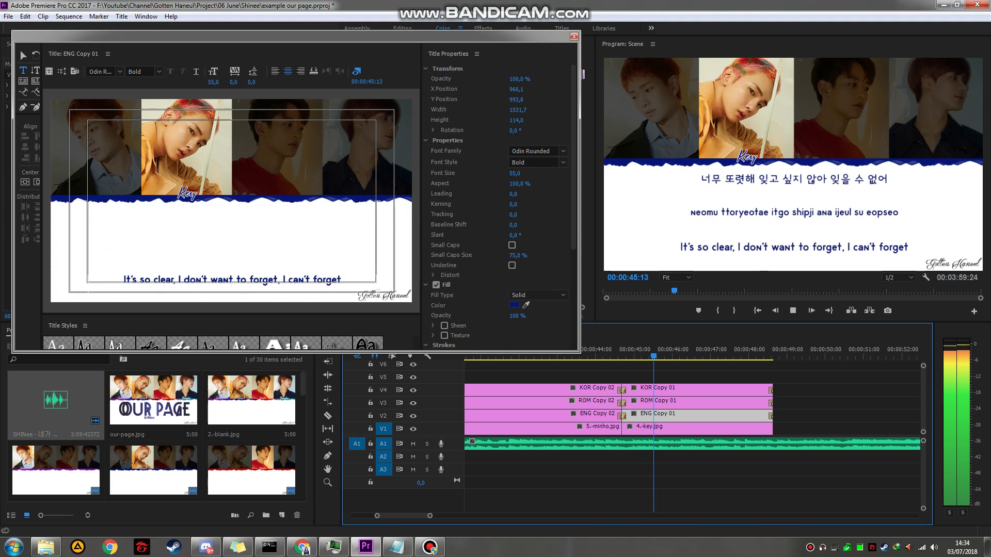
scroll(717, 413, down, 3)
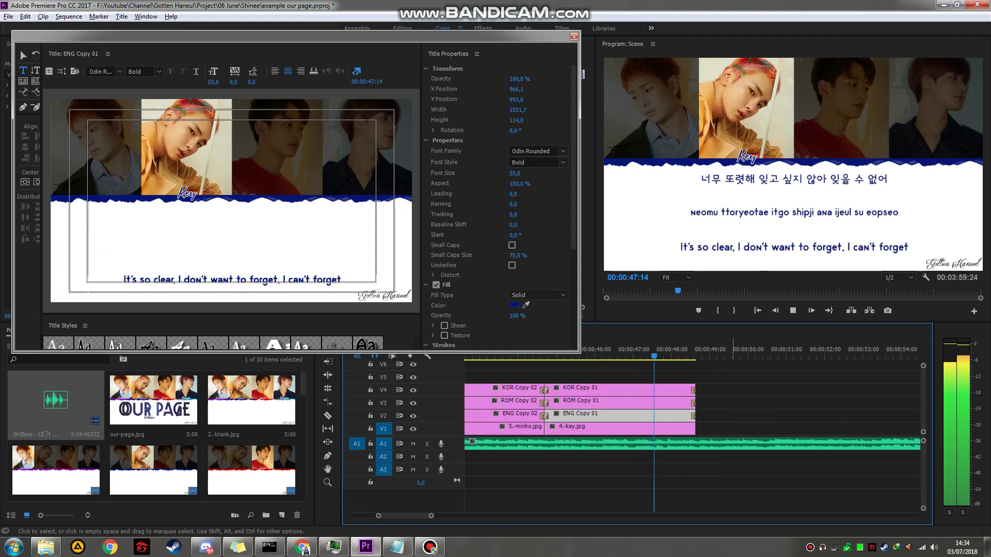
scroll(716, 413, down, 3)
drag(682, 376, 805, 428)
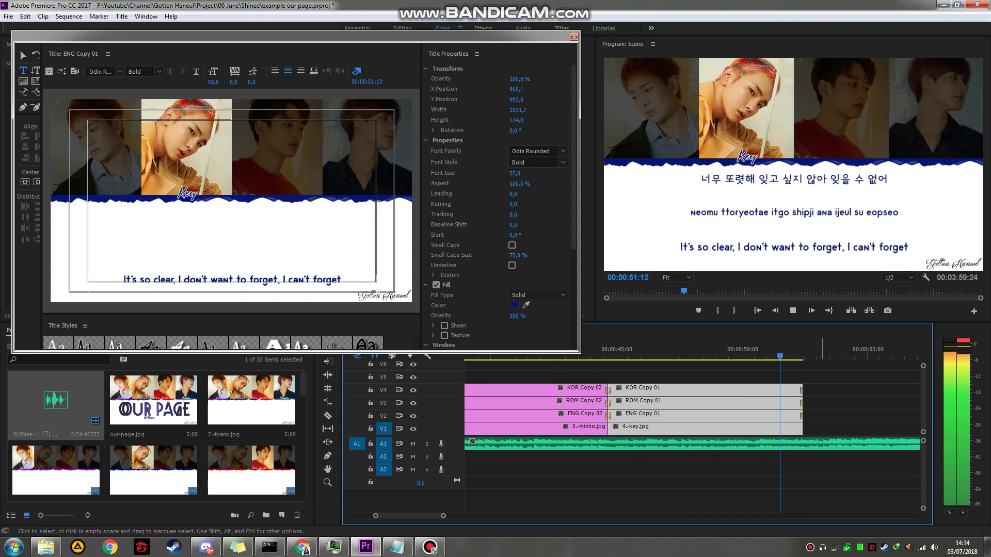
Stop playback, adjust the end of Key's four clips to 00:00:52:14 and save the project
key(space)
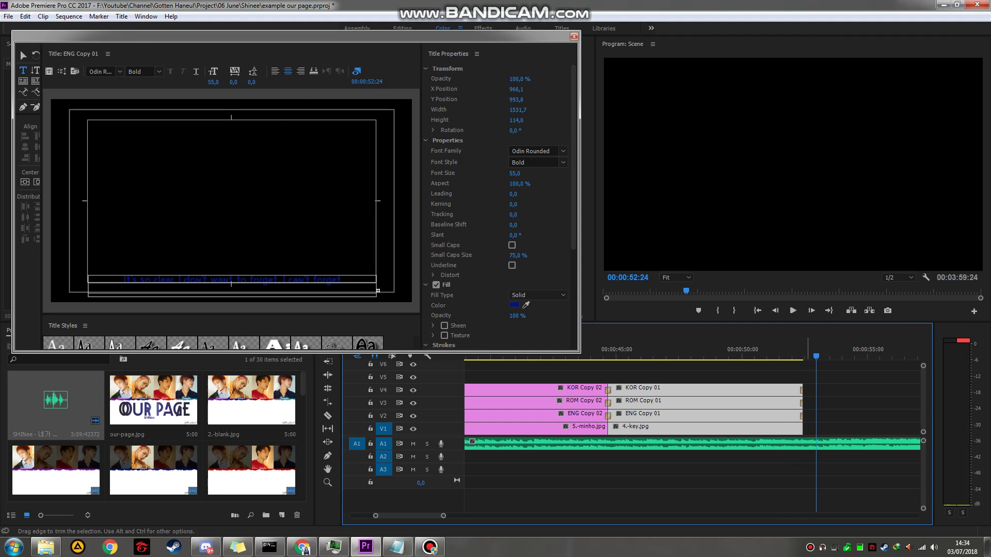
drag(805, 376, 791, 436)
drag(802, 428, 806, 428)
scroll(803, 428, down, 2)
click(828, 408)
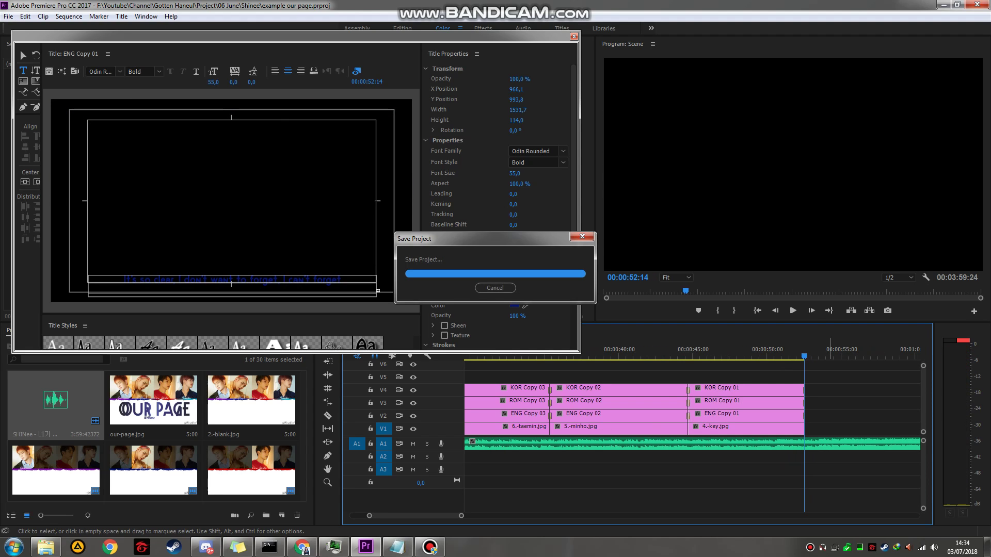
Switch to the lyrics page in Chrome for the next verse
key(alt+Tab)
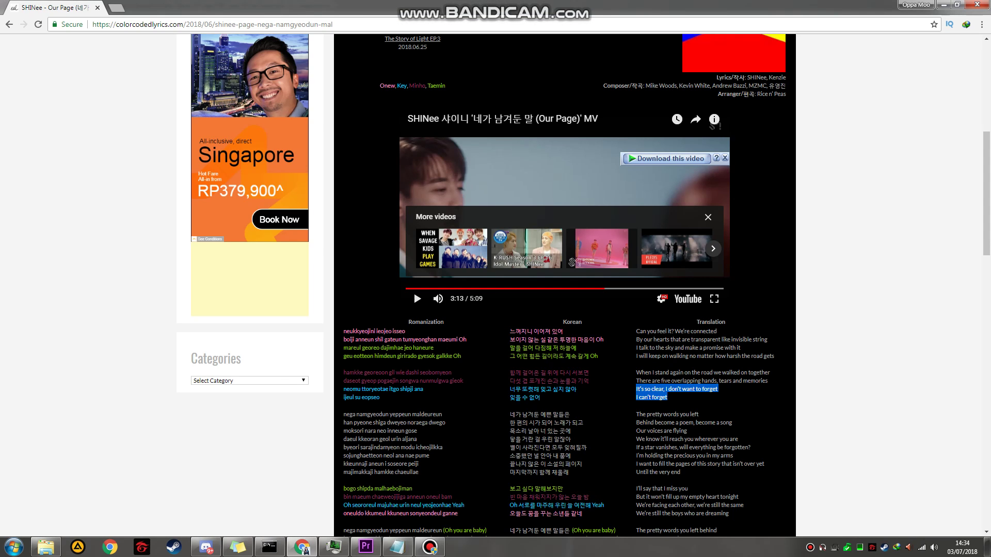